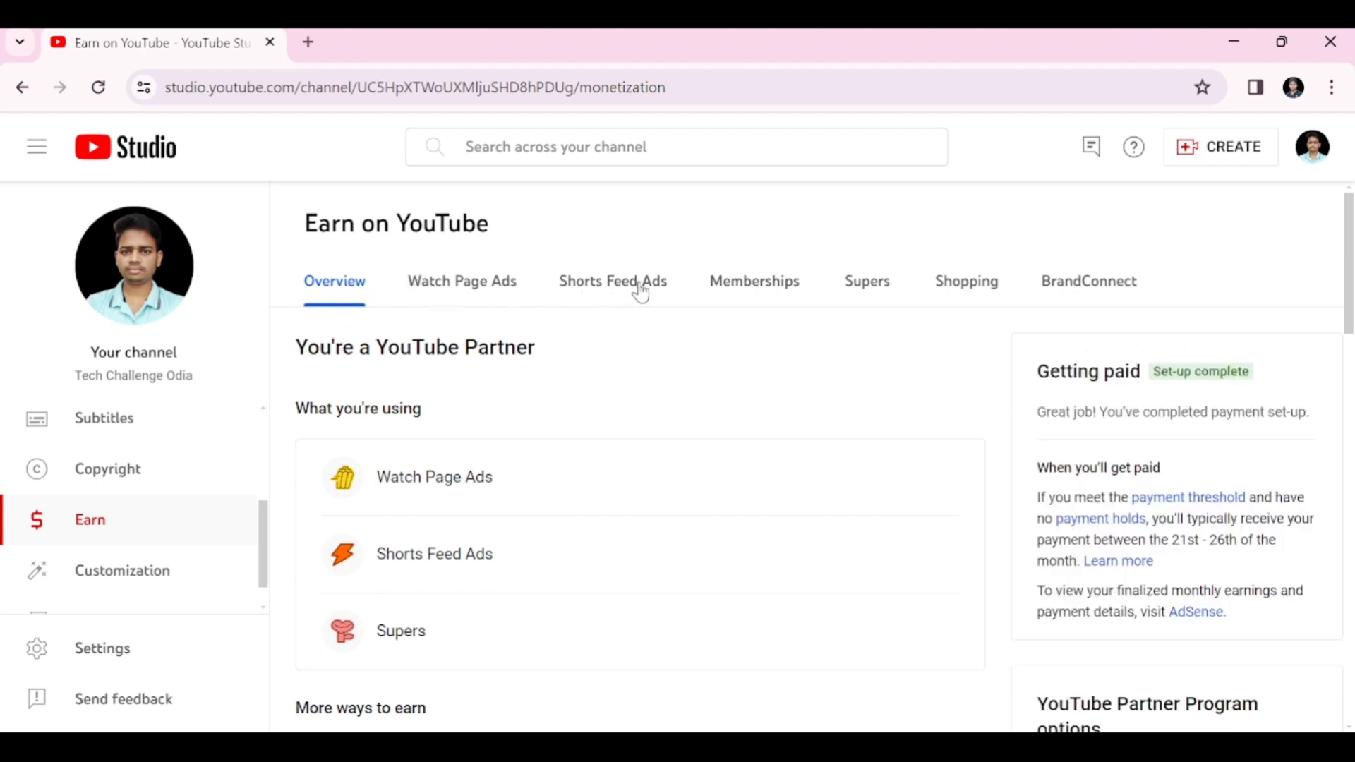
Step: Open the channel's Memberships monetization page, explore the next steps and start the memberships offer set-up
{"action": "left_click", "coordinate": [764, 285]}
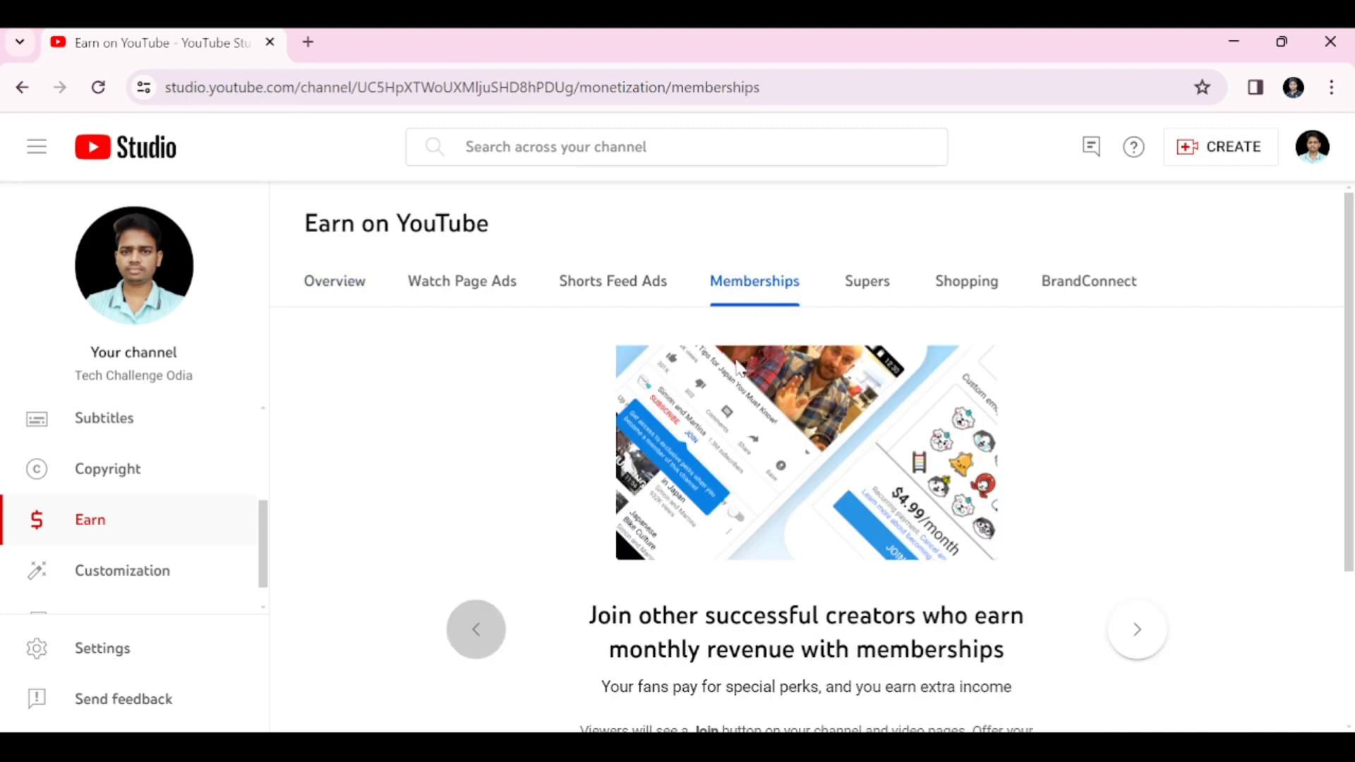
{"action": "scroll", "coordinate": [901, 487], "scroll_direction": "down", "scroll_amount": 3}
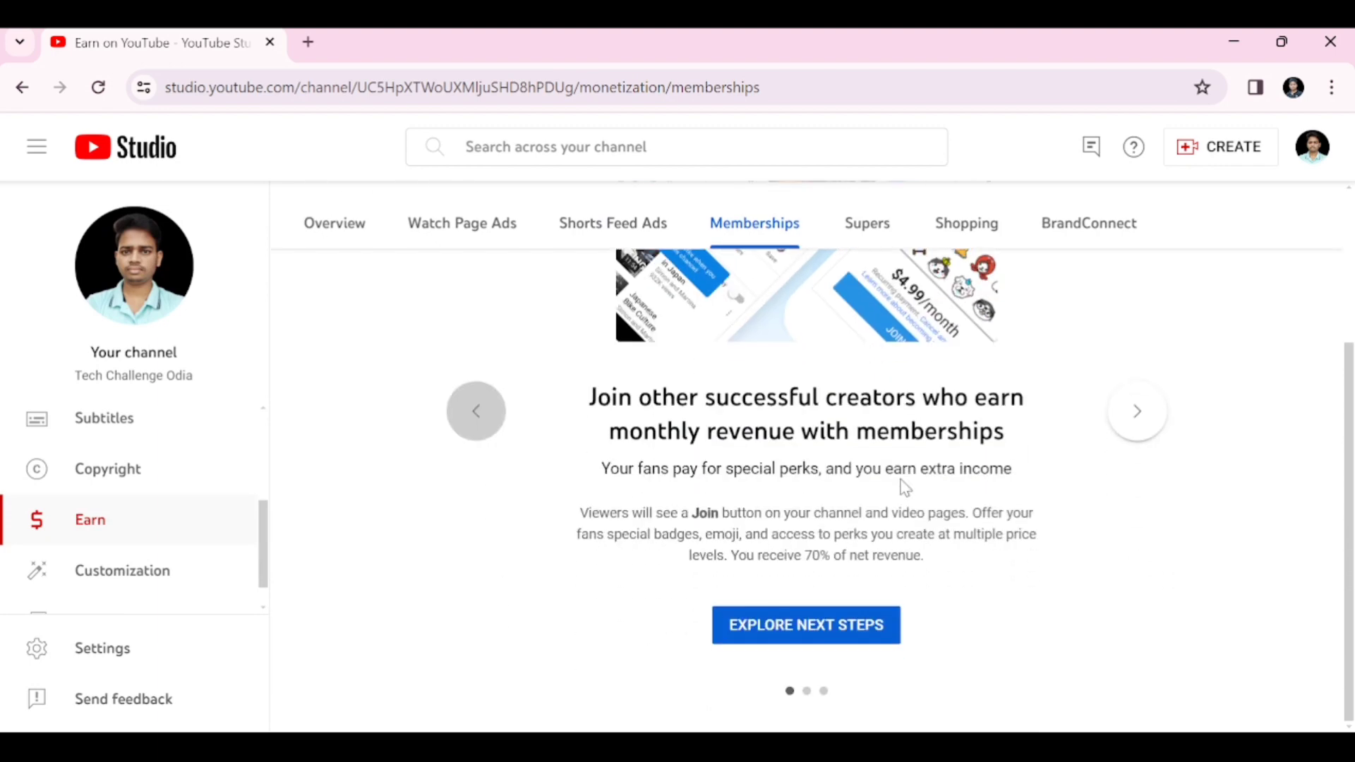
{"action": "left_click", "coordinate": [832, 624]}
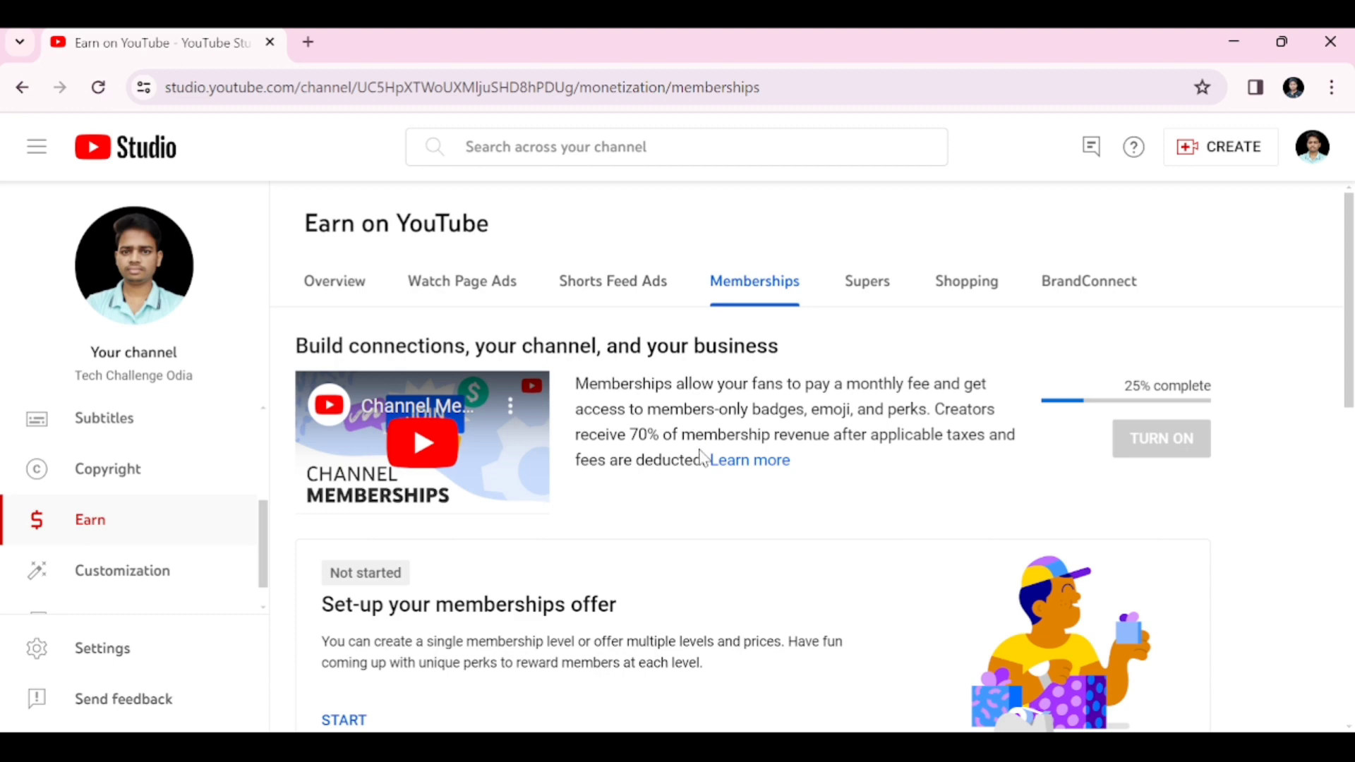
{"action": "scroll", "coordinate": [702, 455], "scroll_direction": "down", "scroll_amount": 3}
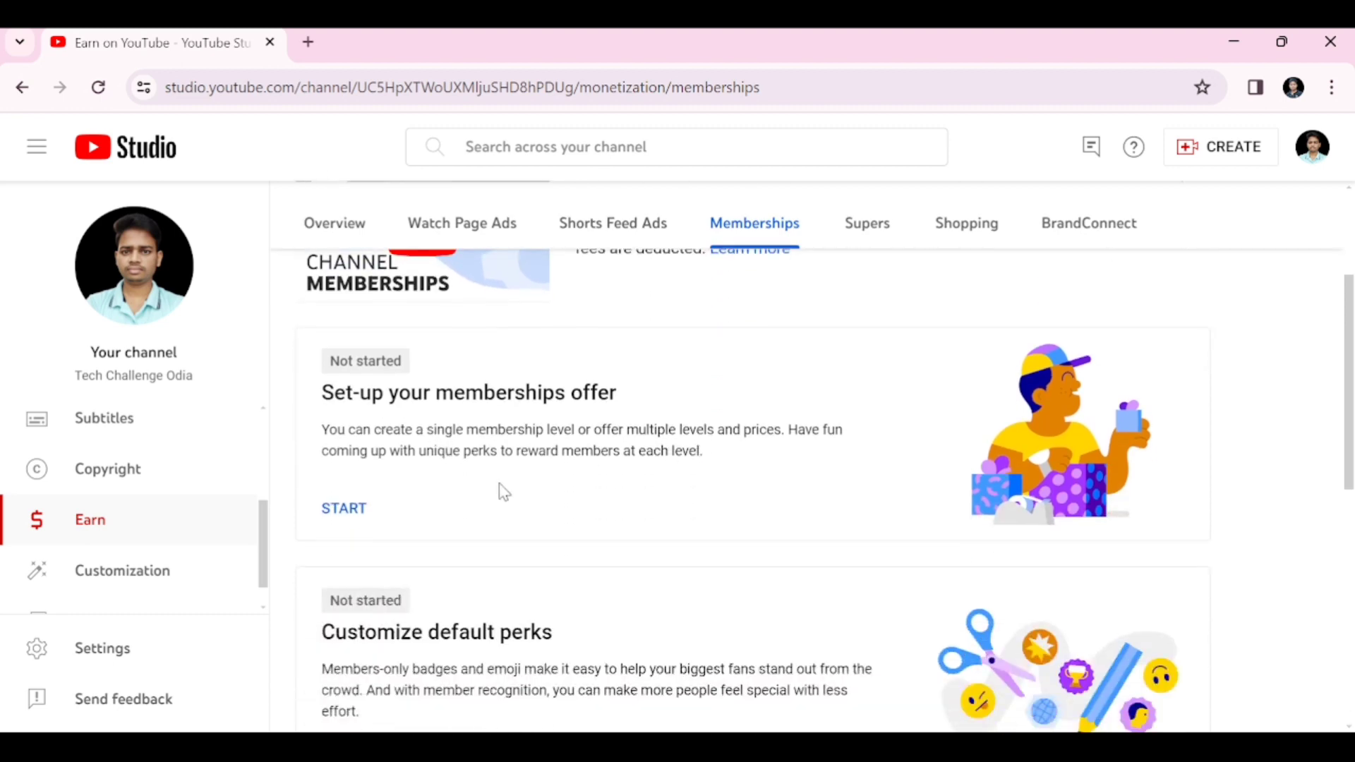
{"action": "scroll", "coordinate": [411, 469], "scroll_direction": "up", "scroll_amount": 2}
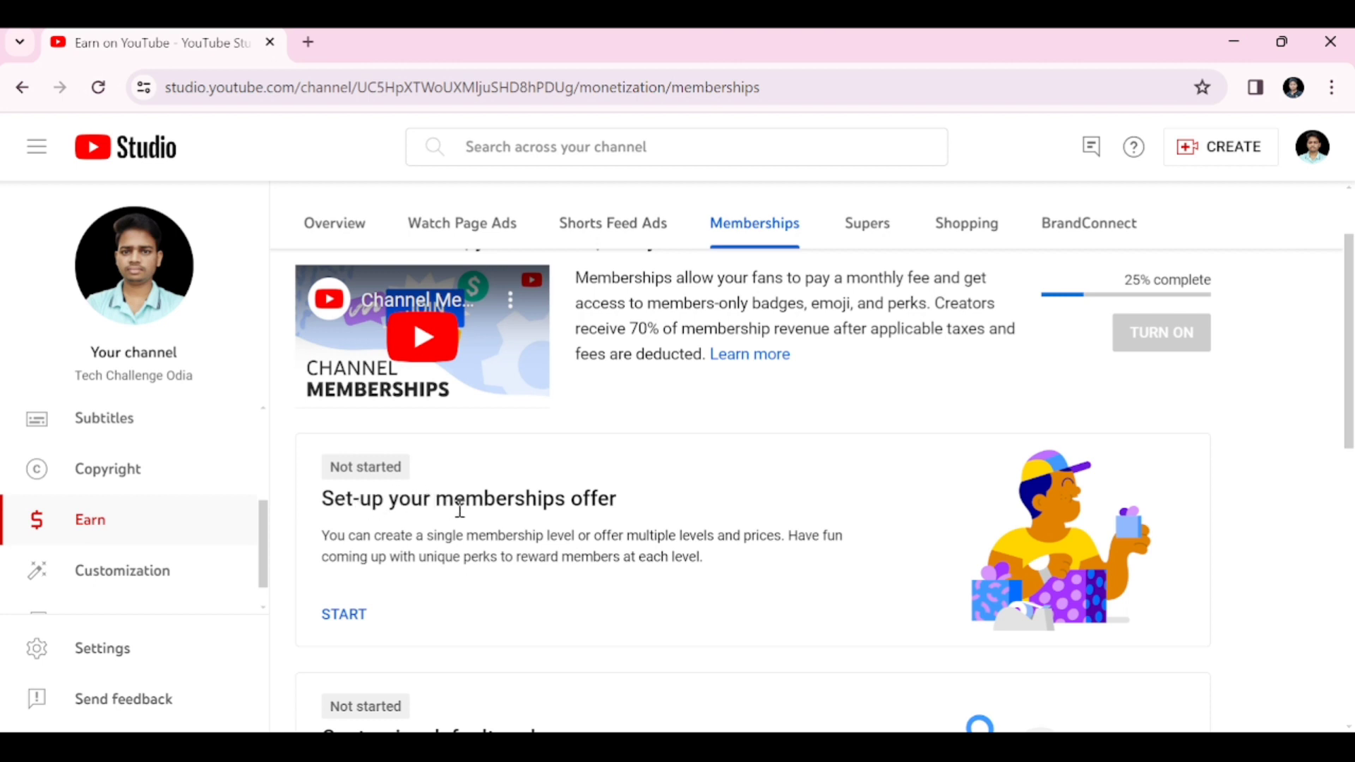
{"action": "left_click", "coordinate": [344, 613]}
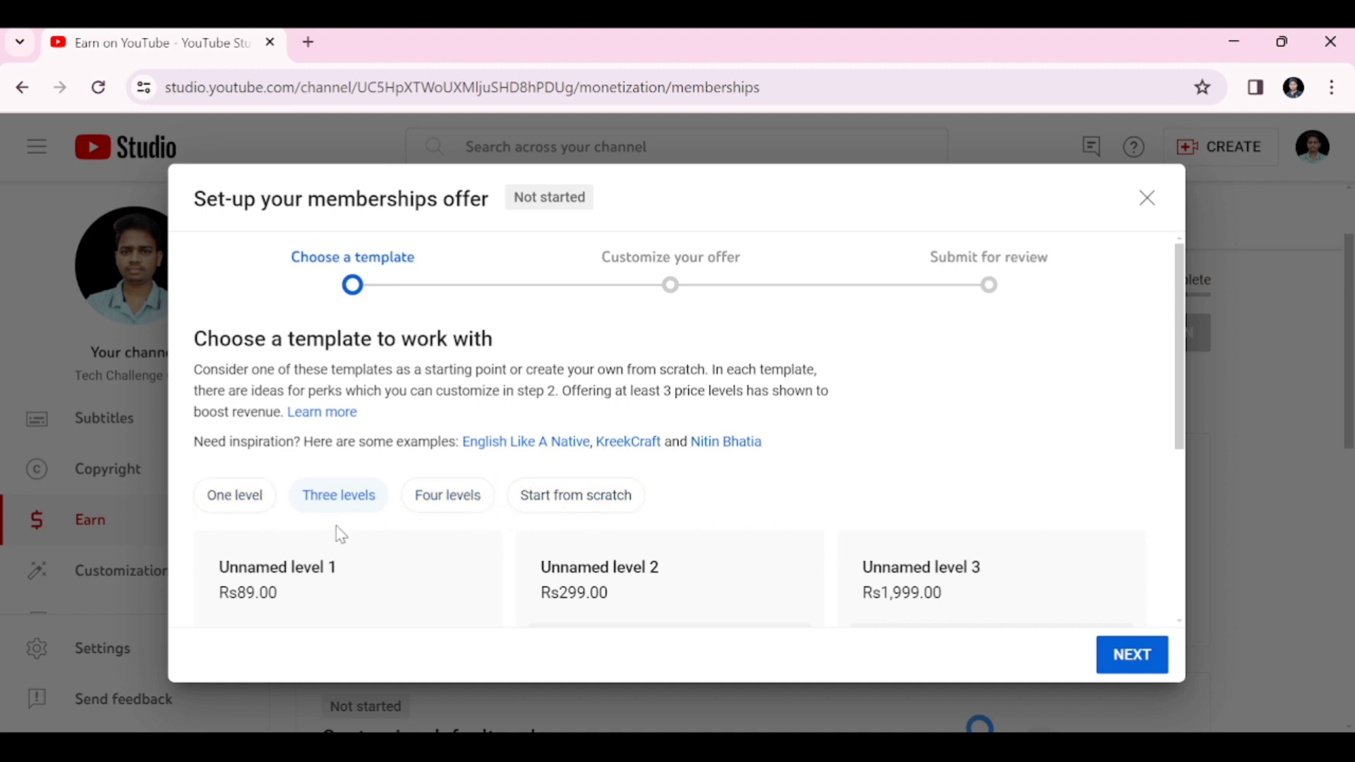
Step: Compare the one-, three- and four-level templates, choose Three levels and continue to customizing the offer
{"action": "scroll", "coordinate": [338, 532], "scroll_direction": "down", "scroll_amount": 1}
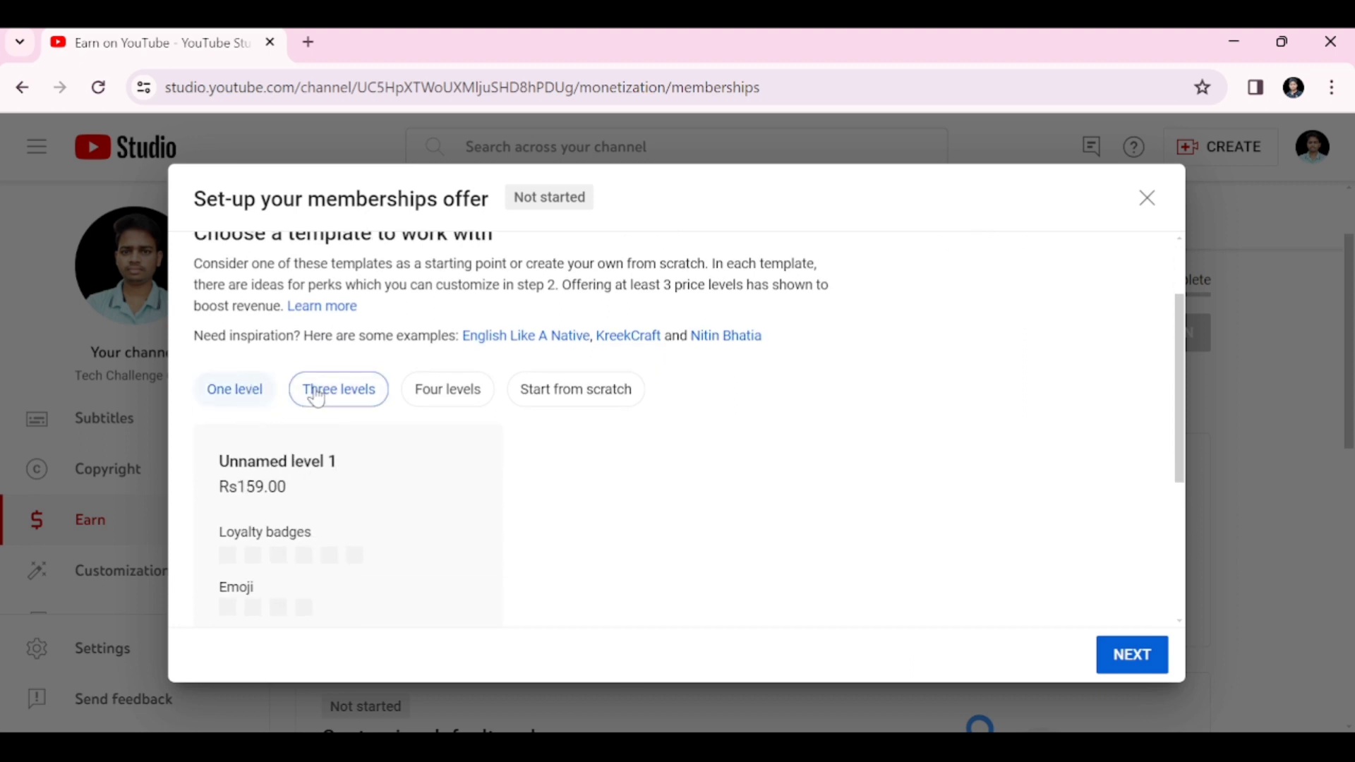
{"action": "left_click", "coordinate": [449, 397]}
{"action": "scroll", "coordinate": [496, 421], "scroll_direction": "down", "scroll_amount": 3}
{"action": "scroll", "coordinate": [495, 420], "scroll_direction": "up", "scroll_amount": 1}
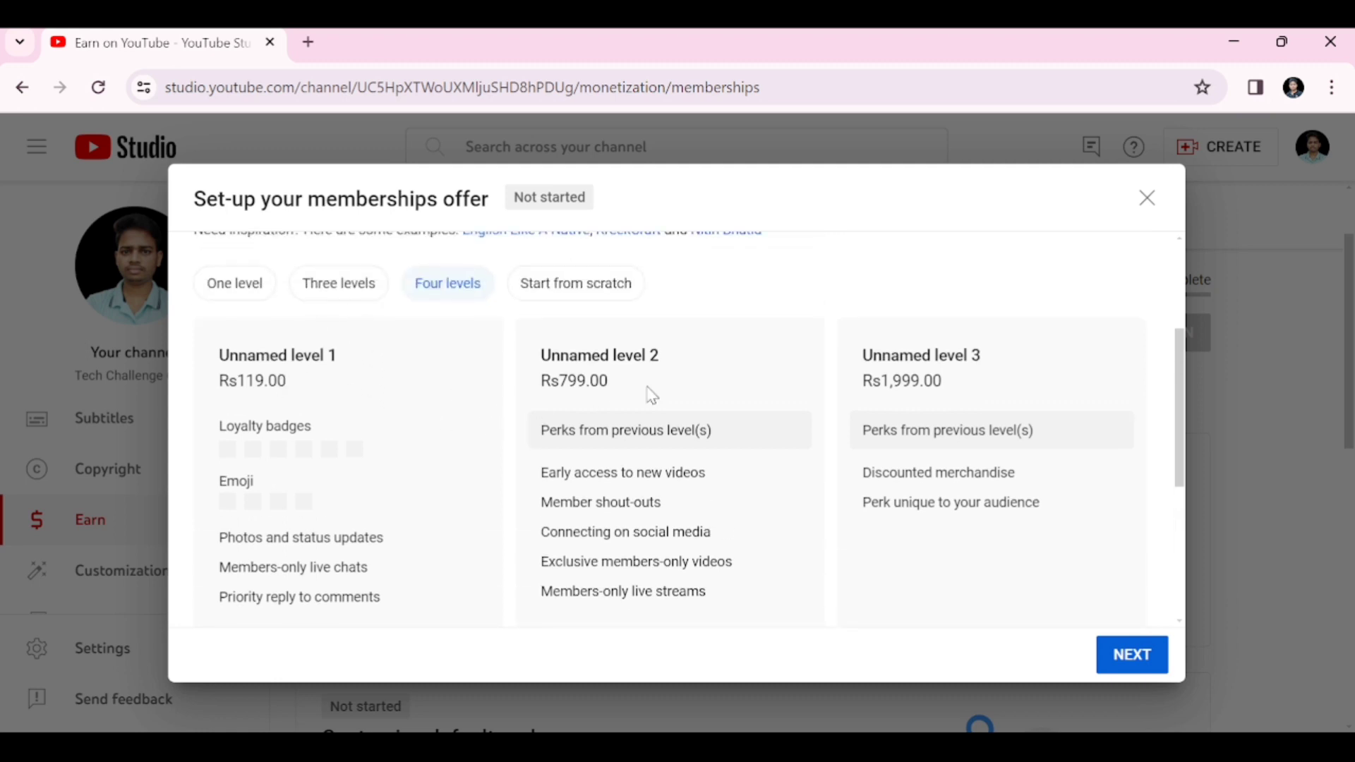
{"action": "left_click", "coordinate": [344, 286]}
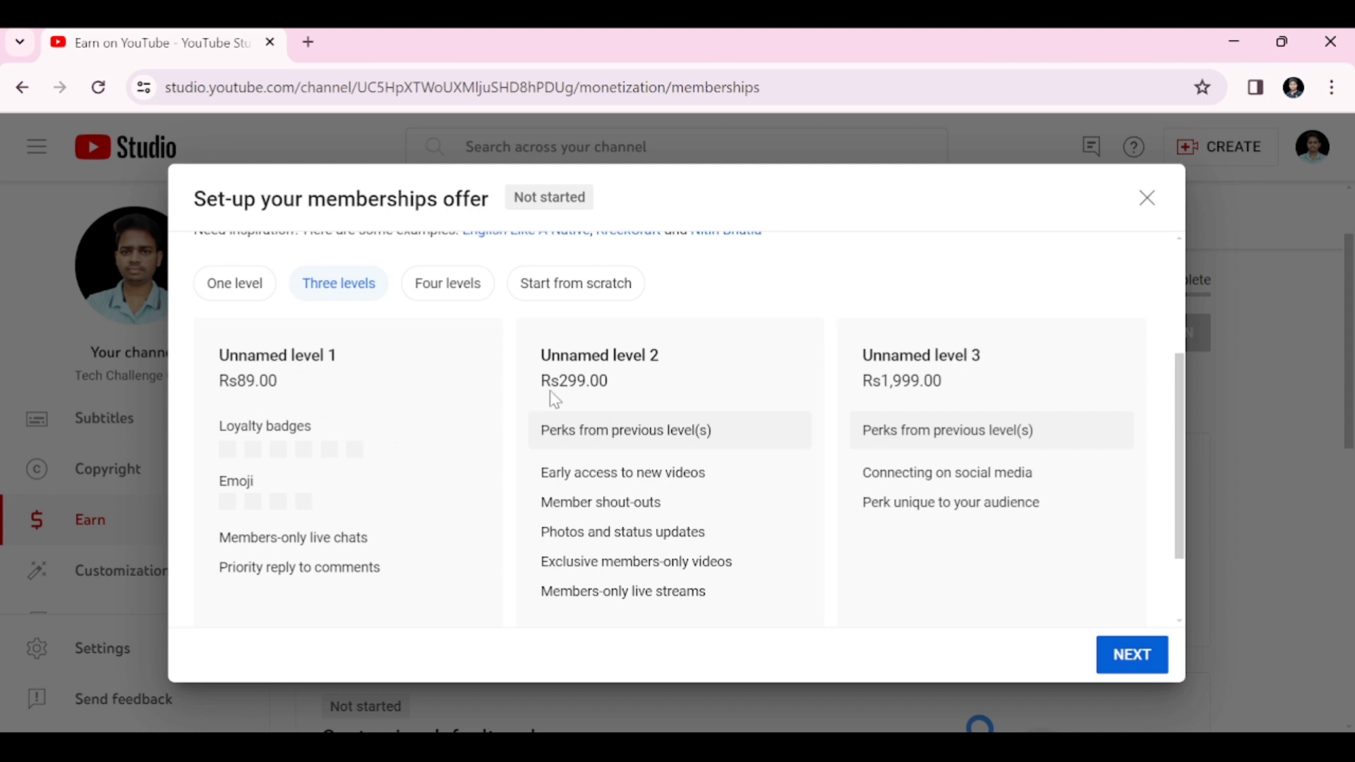
{"action": "left_click", "coordinate": [1135, 654]}
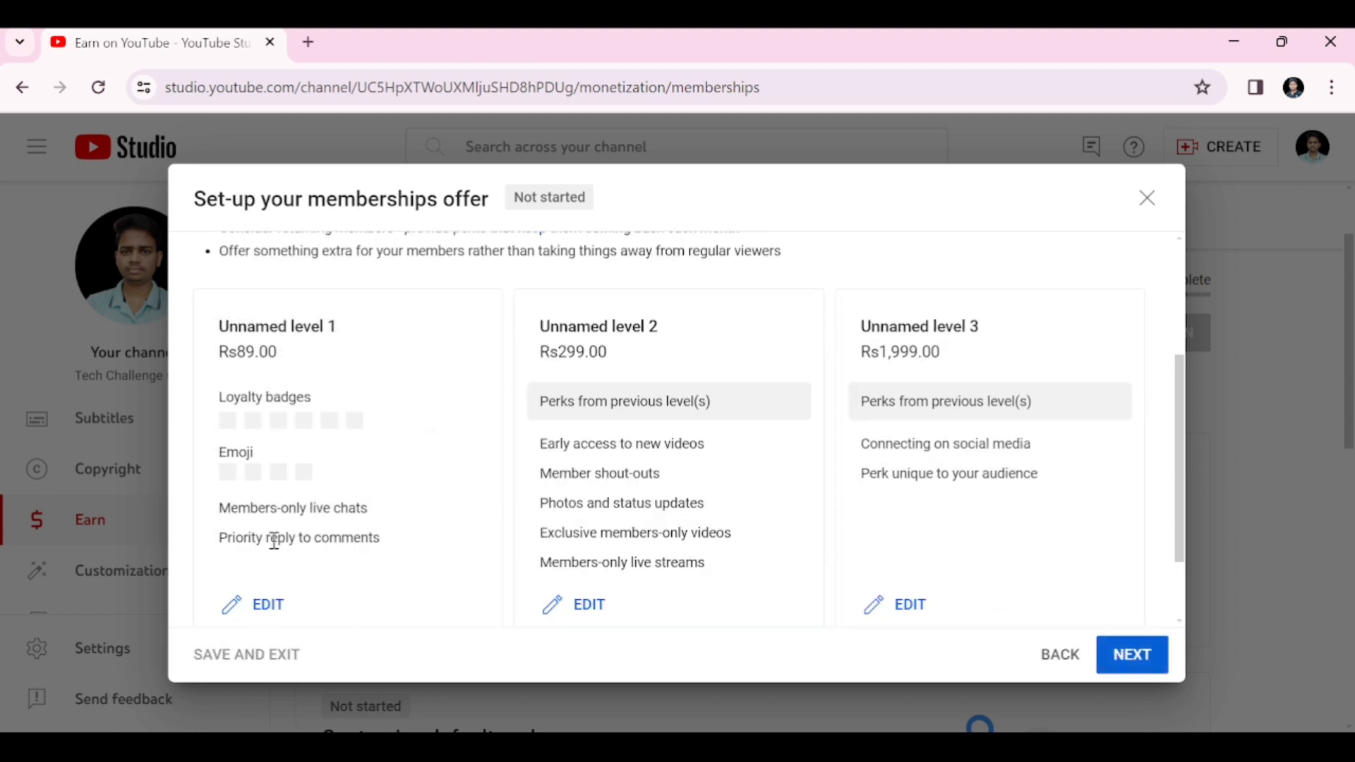
Step: Name the first membership level Silver and select Rs89.00 – Popular as its monthly price
{"action": "left_click", "coordinate": [269, 606]}
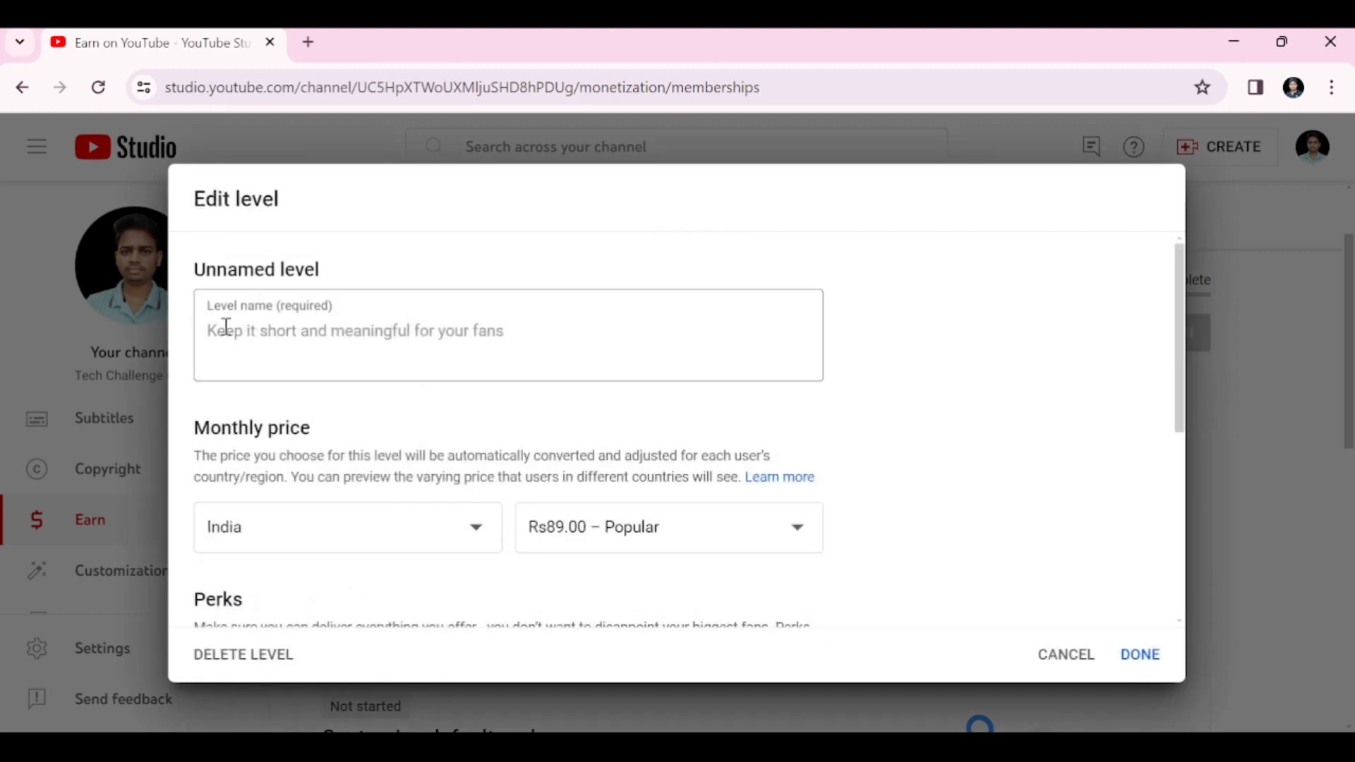
{"action": "left_click", "coordinate": [319, 336]}
{"action": "type", "text": "Silver"}
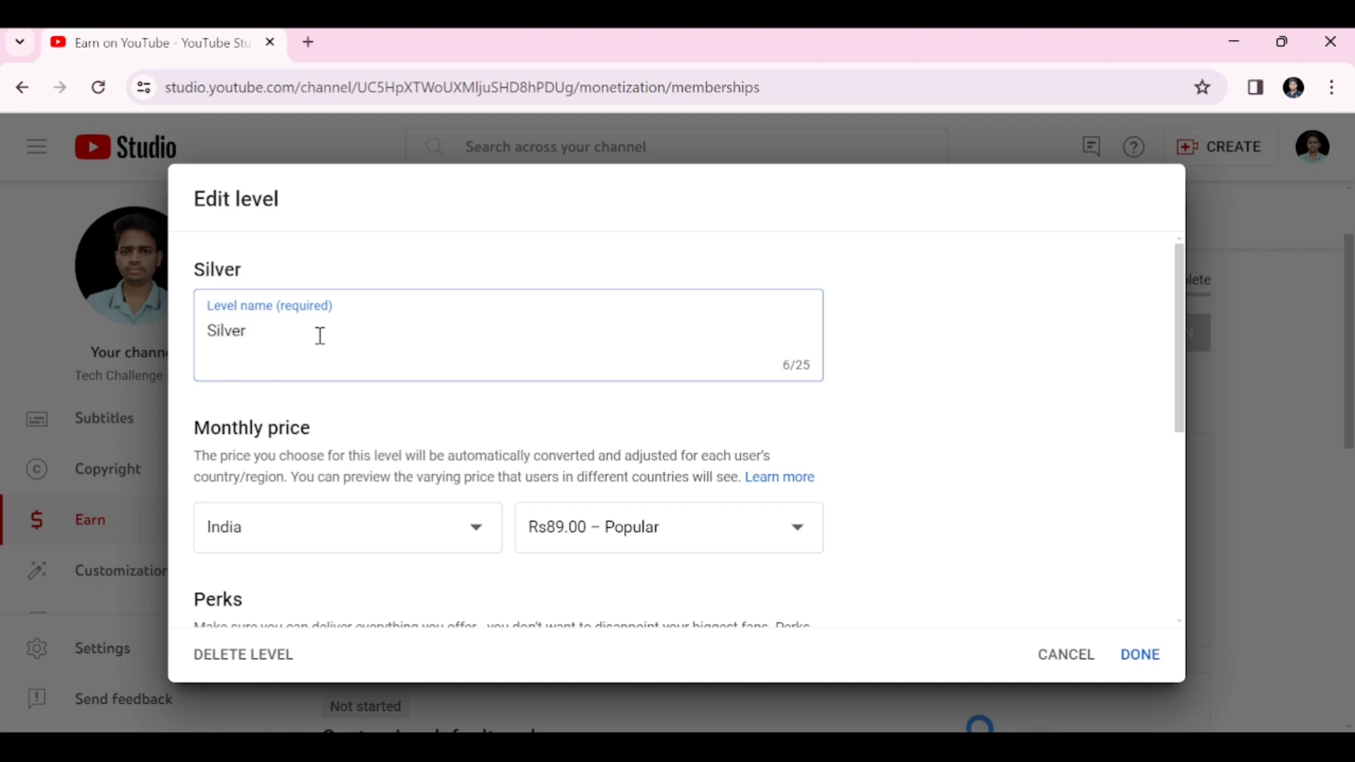
{"action": "scroll", "coordinate": [674, 438], "scroll_direction": "down", "scroll_amount": 2}
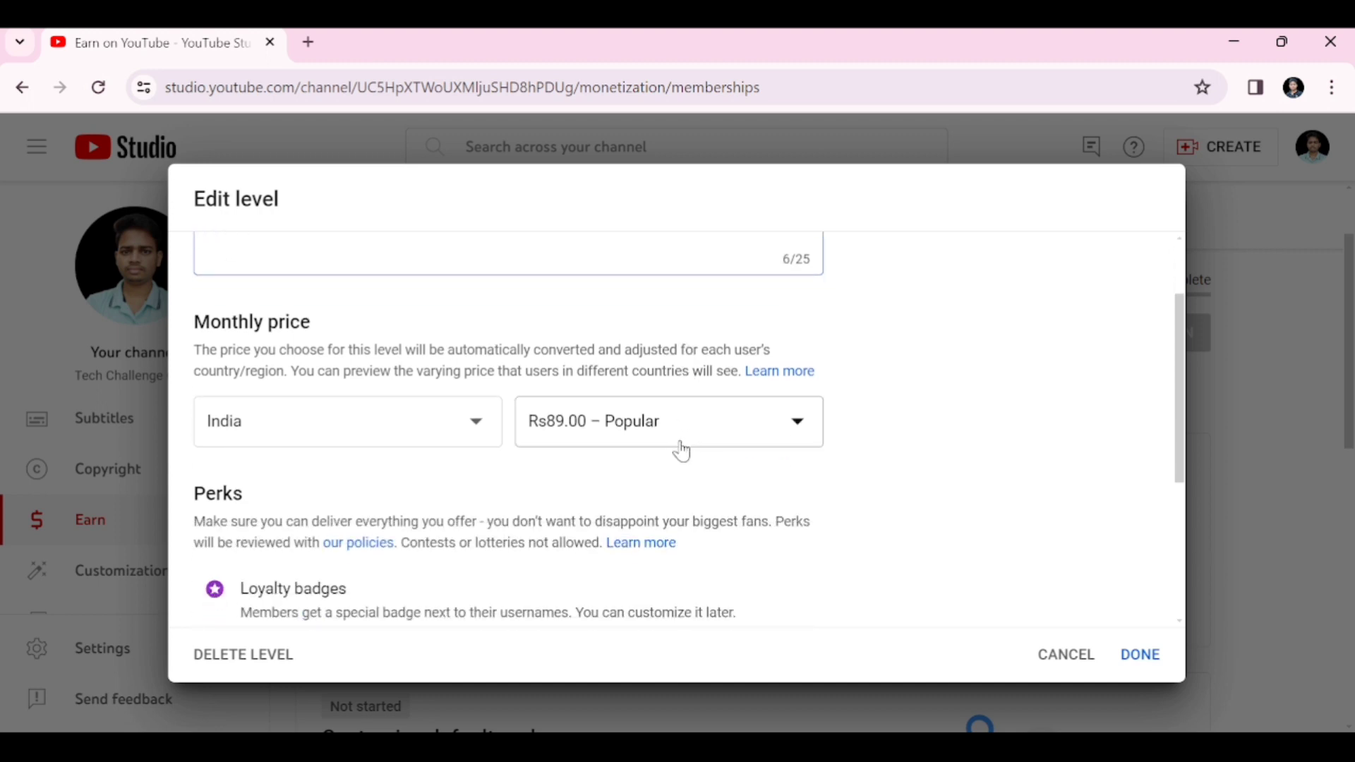
{"action": "left_click", "coordinate": [792, 420]}
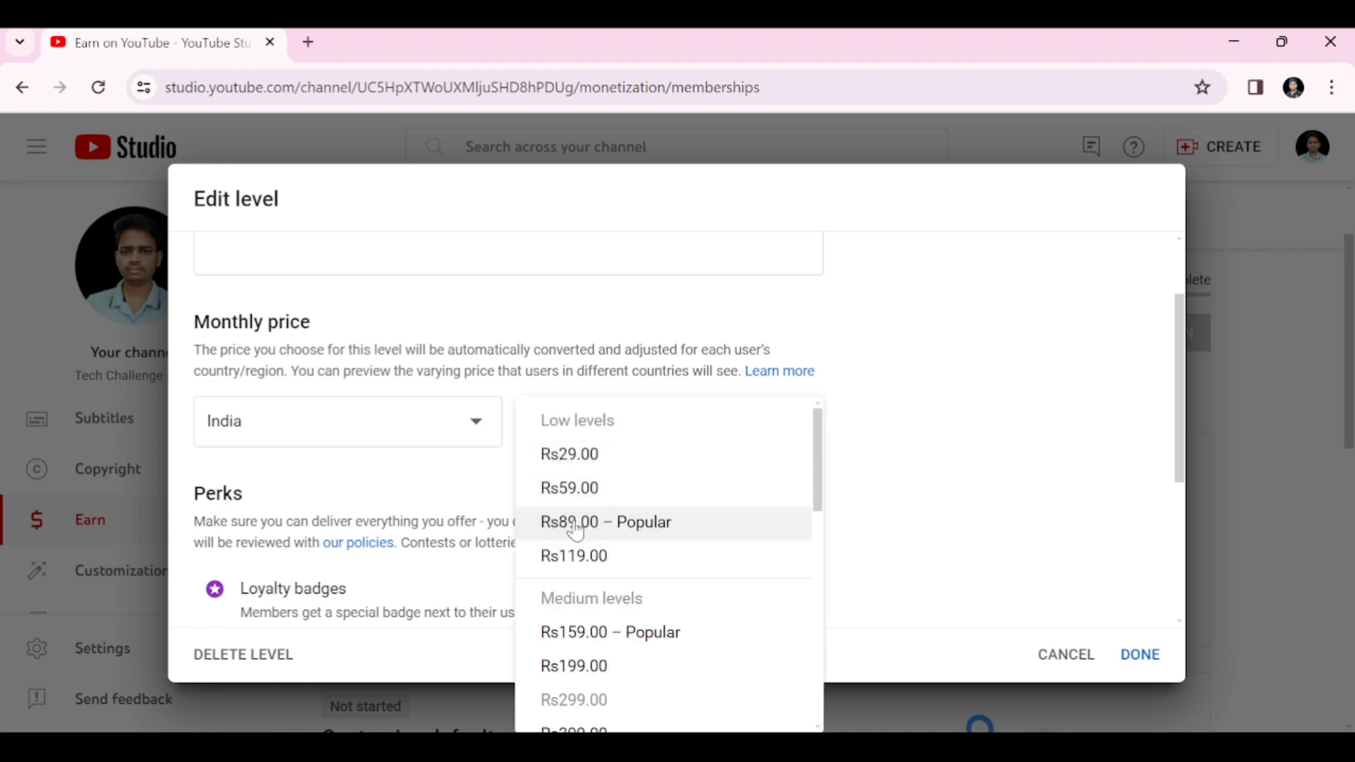
{"action": "scroll", "coordinate": [667, 523], "scroll_direction": "down", "scroll_amount": 3}
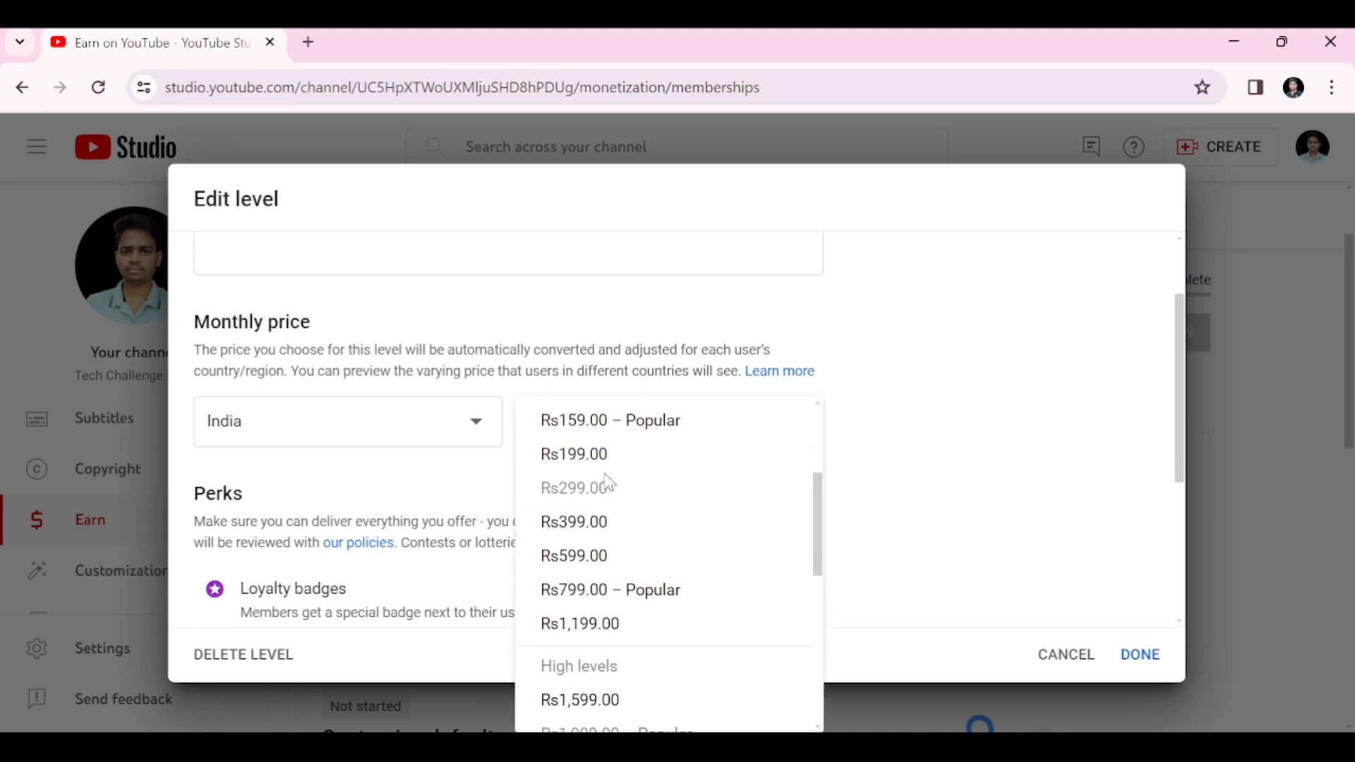
{"action": "scroll", "coordinate": [703, 565], "scroll_direction": "up", "scroll_amount": 3}
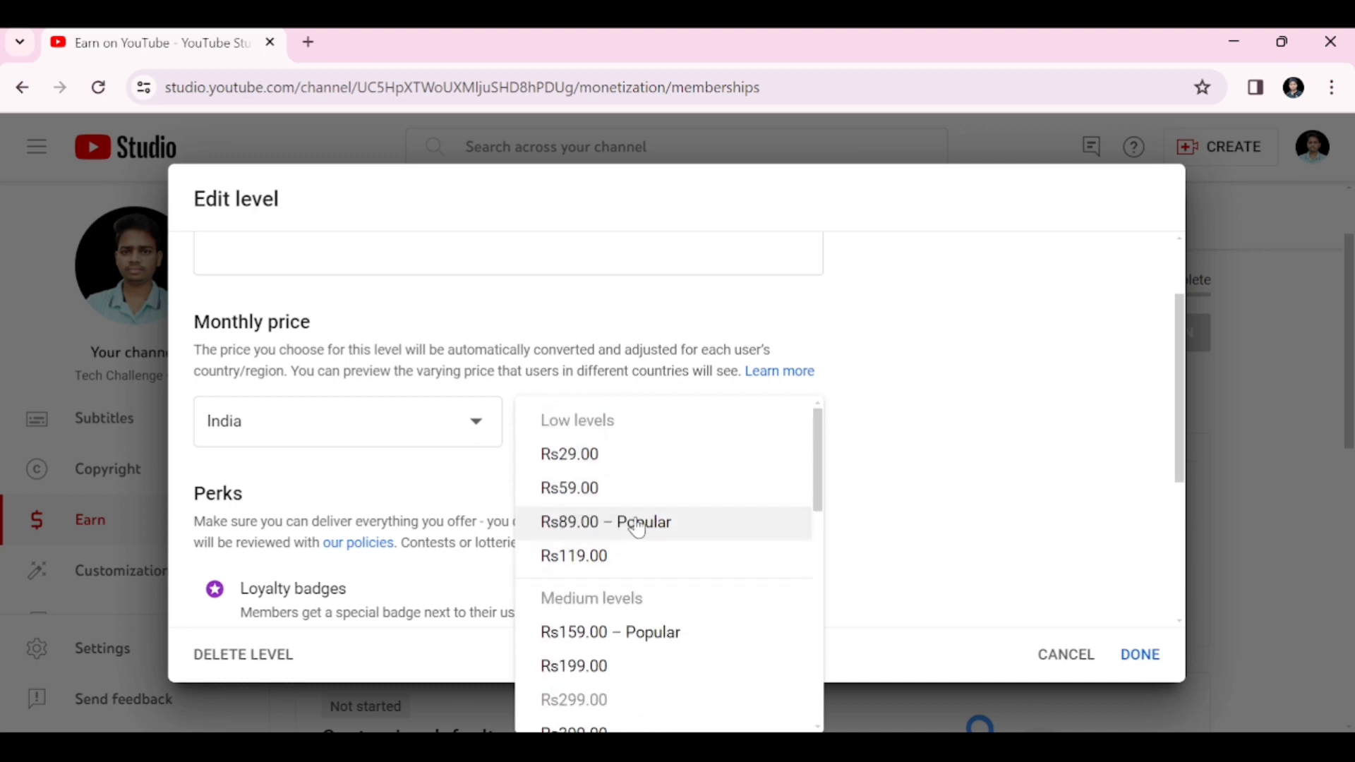
{"action": "left_click", "coordinate": [639, 523]}
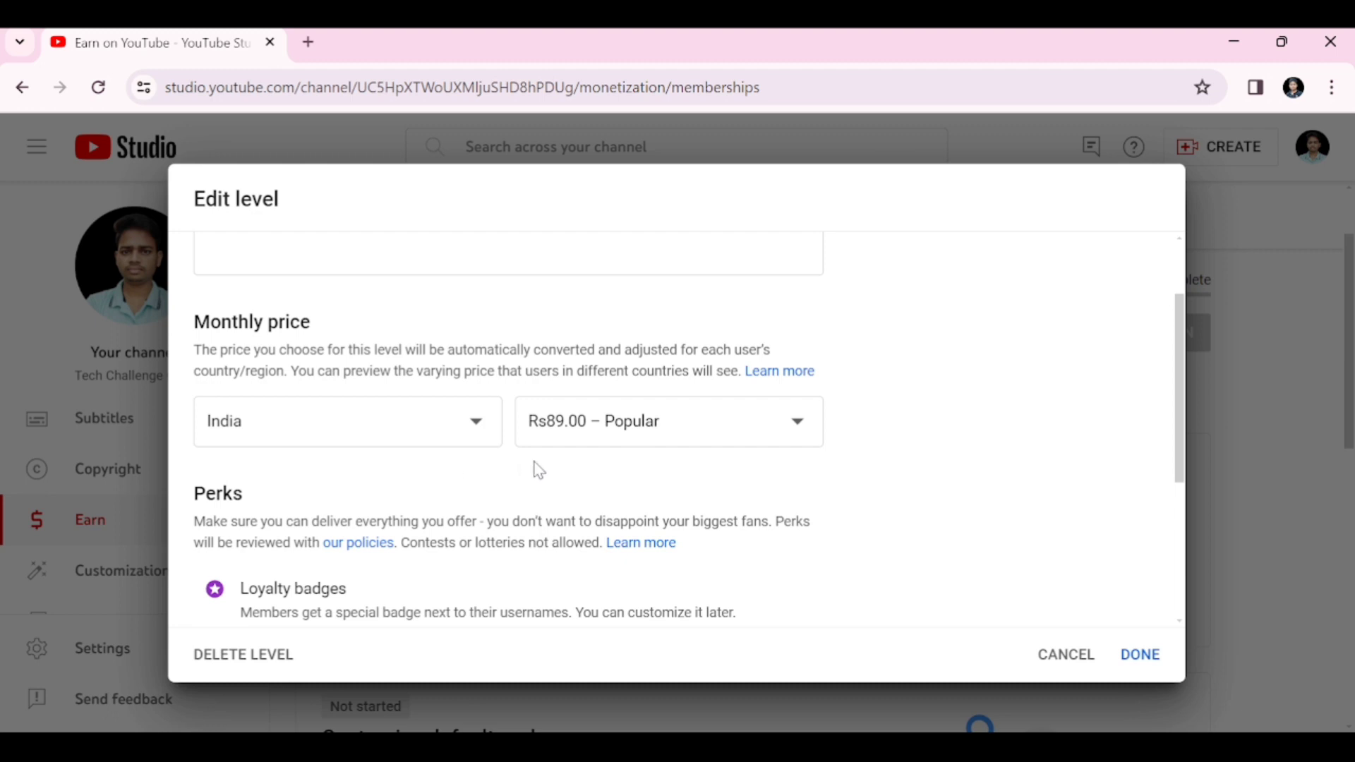
Step: Review the Silver level's perks and remove the Members-only live chats perk
{"action": "scroll", "coordinate": [558, 476], "scroll_direction": "down", "scroll_amount": 3}
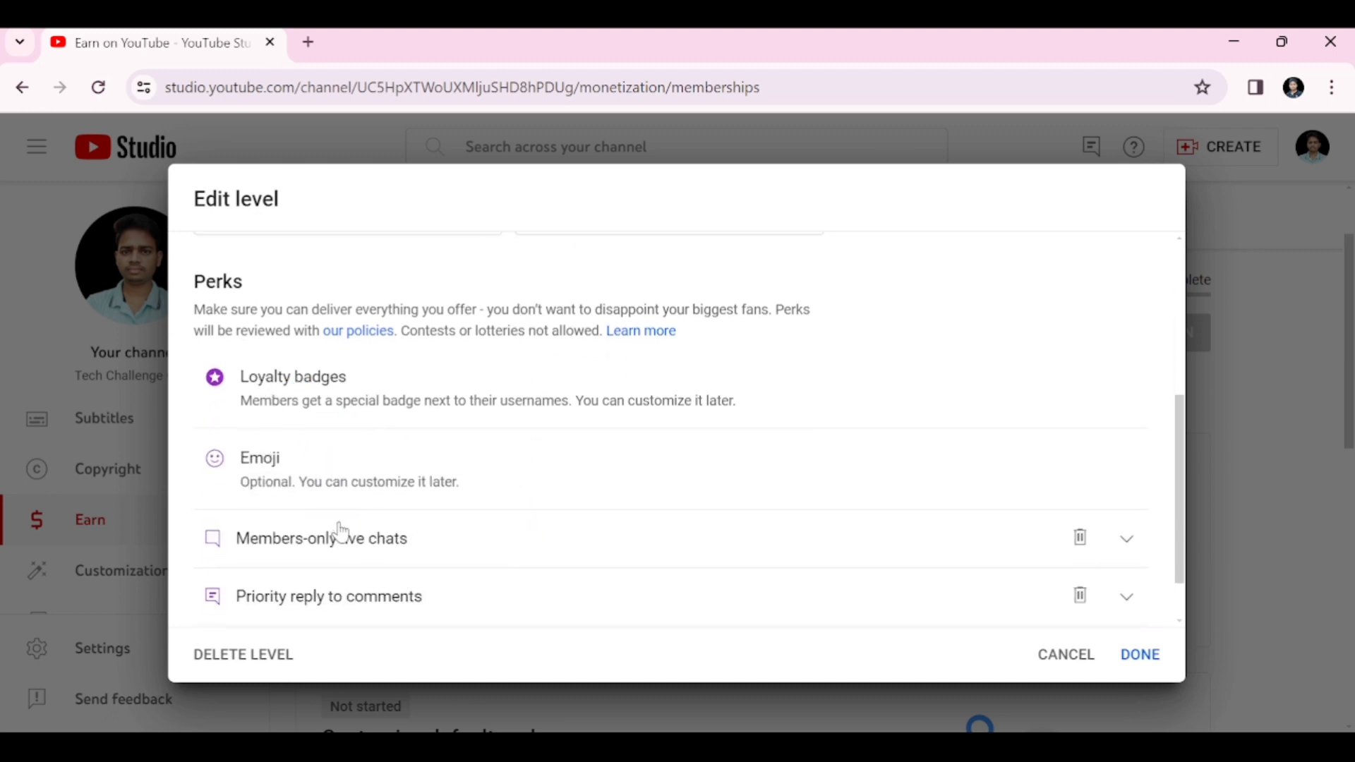
{"action": "scroll", "coordinate": [347, 529], "scroll_direction": "down", "scroll_amount": 1}
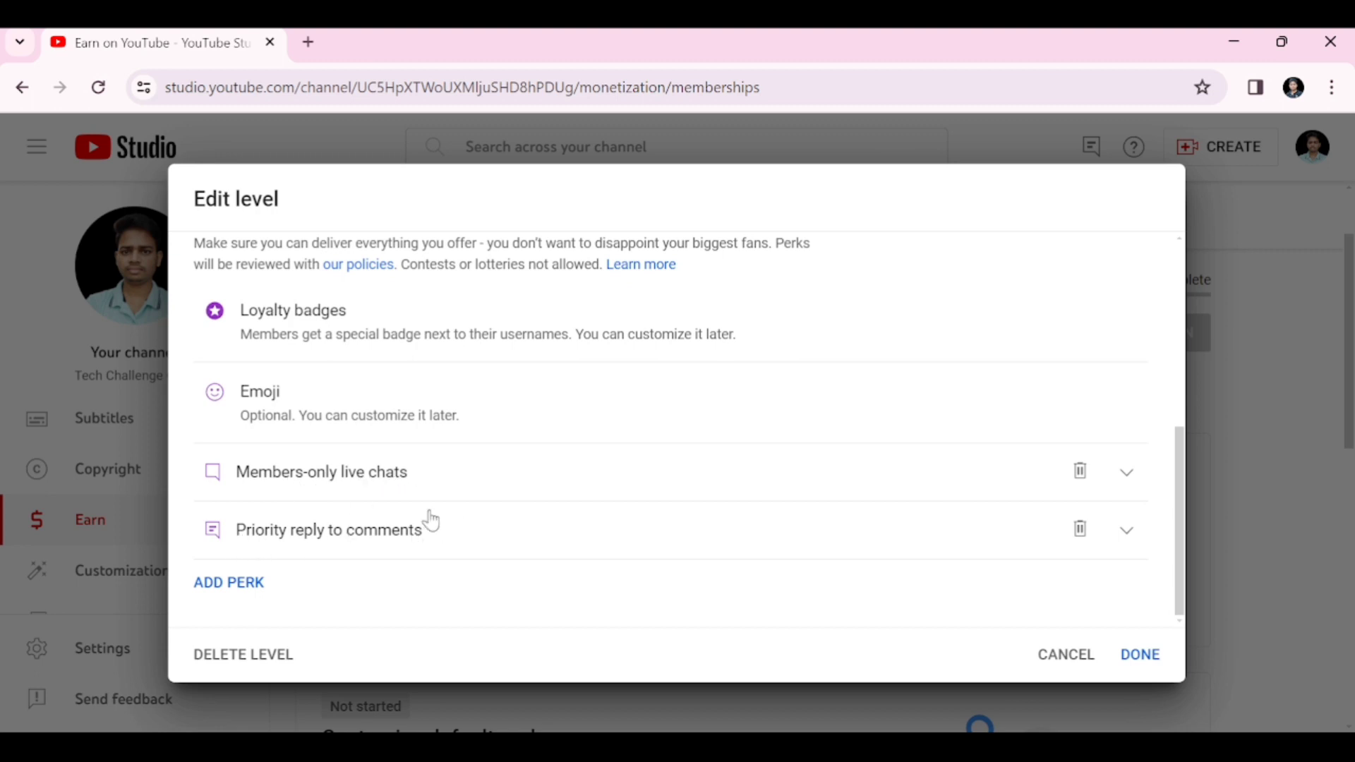
{"action": "scroll", "coordinate": [512, 471], "scroll_direction": "up", "scroll_amount": 5}
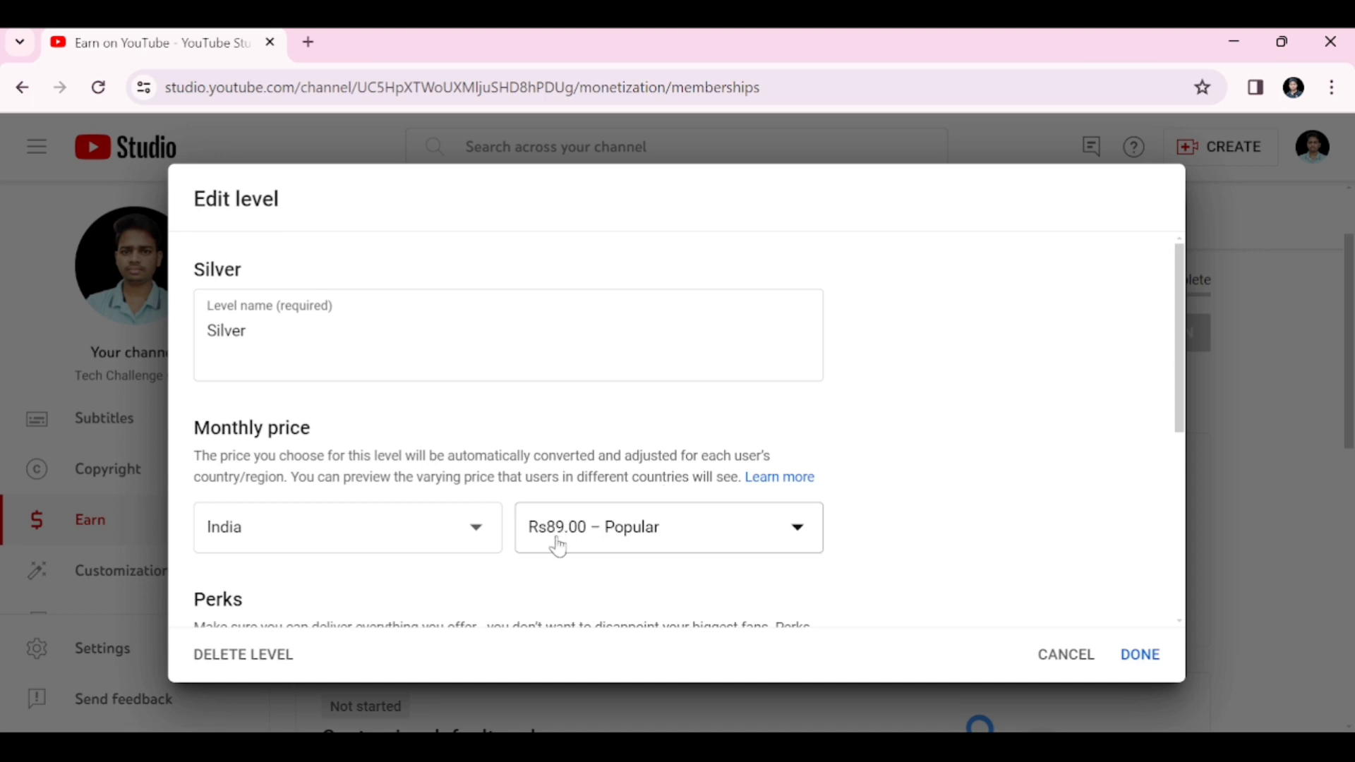
{"action": "scroll", "coordinate": [583, 542], "scroll_direction": "down", "scroll_amount": 5}
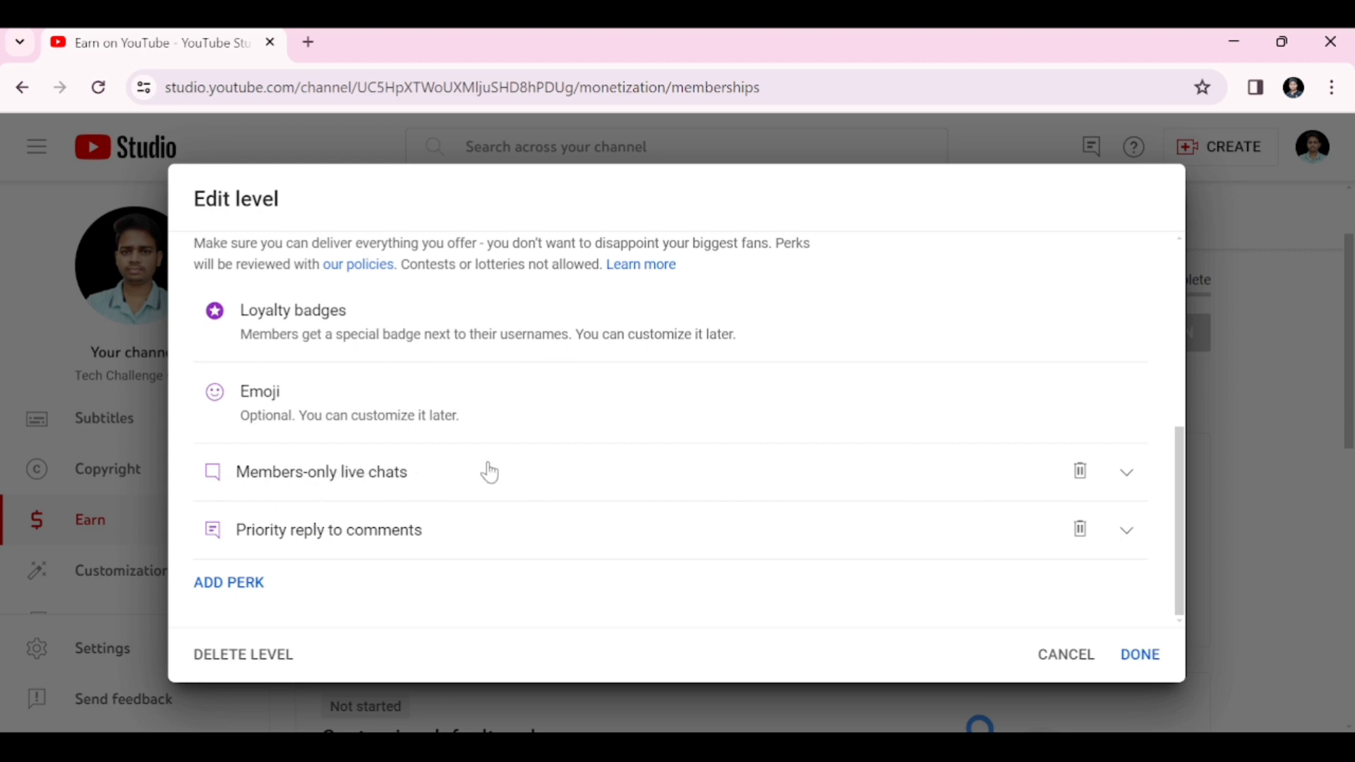
{"action": "left_click", "coordinate": [1082, 472]}
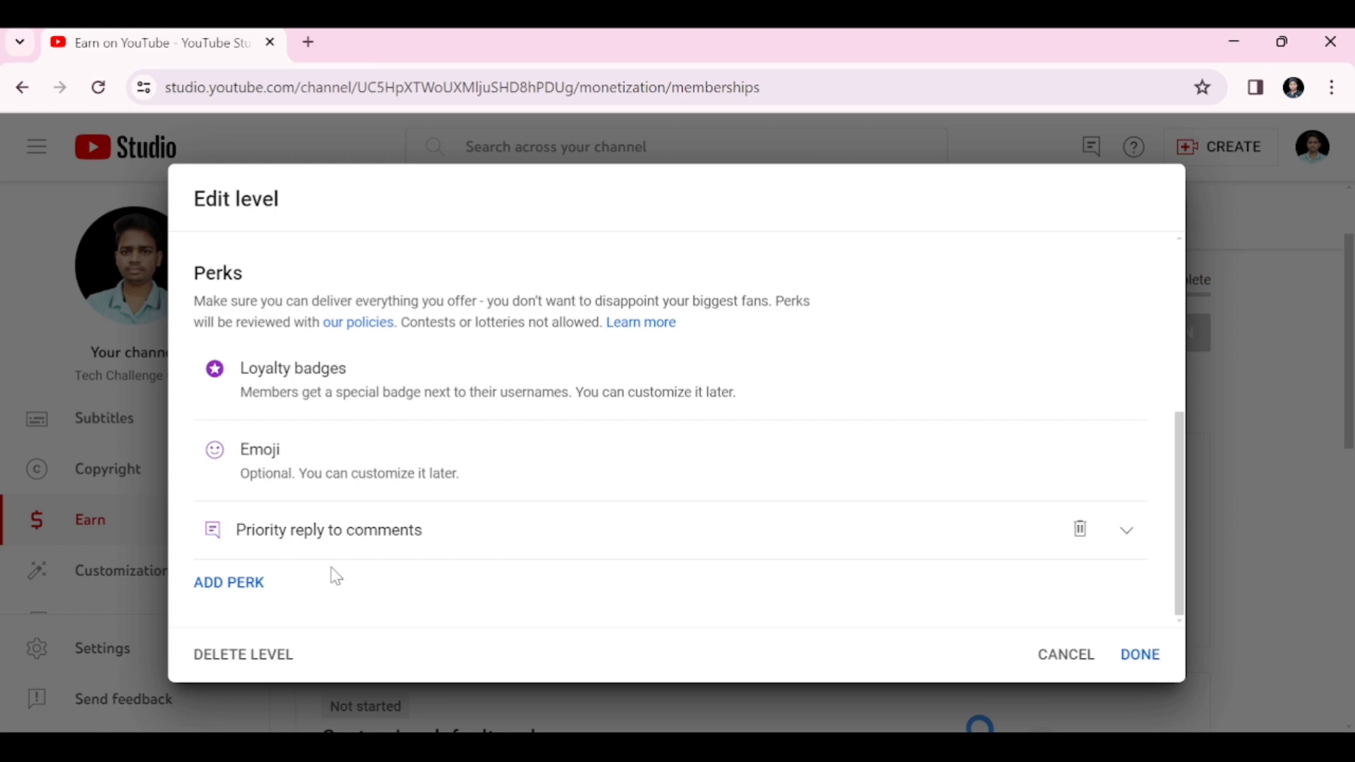
Step: Start an additional perk for the Silver level and examine the suggested perk types without choosing one
{"action": "left_click", "coordinate": [240, 584]}
{"action": "scroll", "coordinate": [452, 546], "scroll_direction": "down", "scroll_amount": 3}
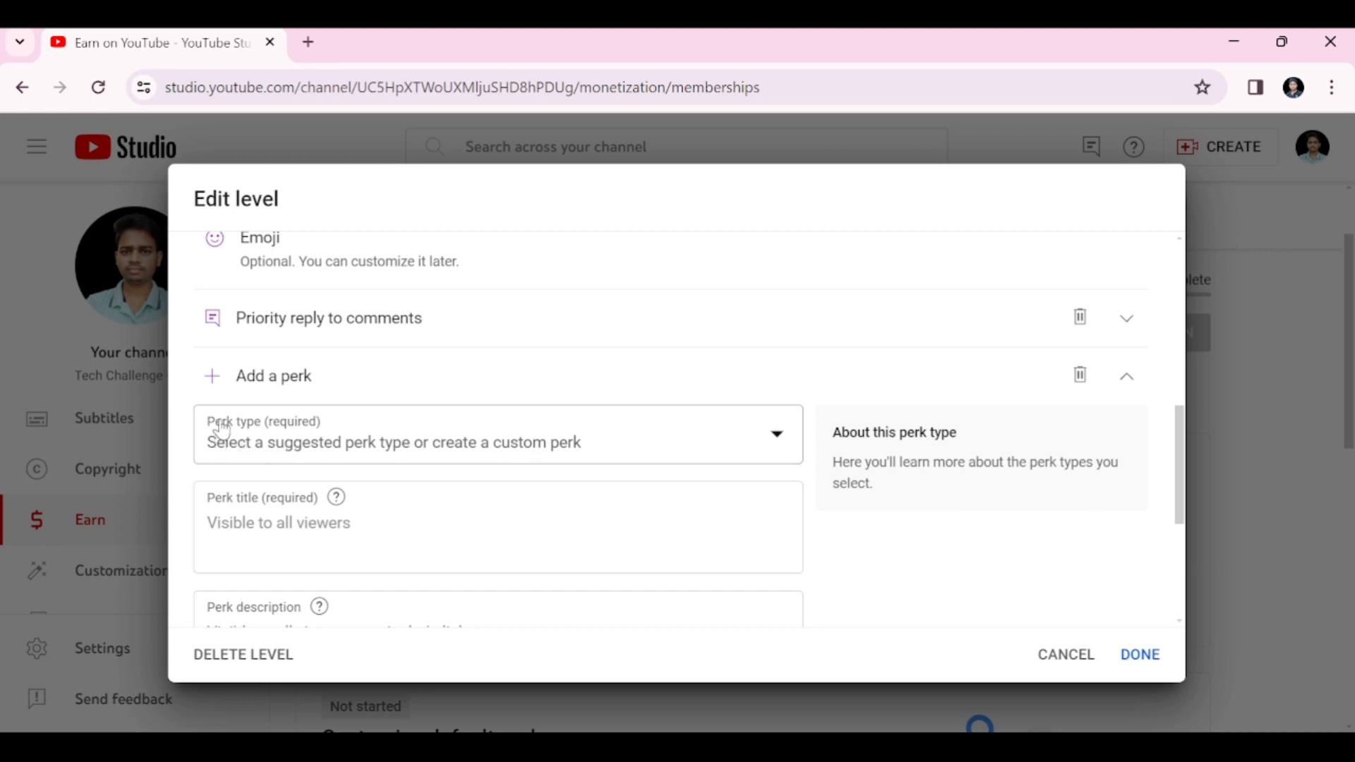
{"action": "left_click", "coordinate": [752, 431]}
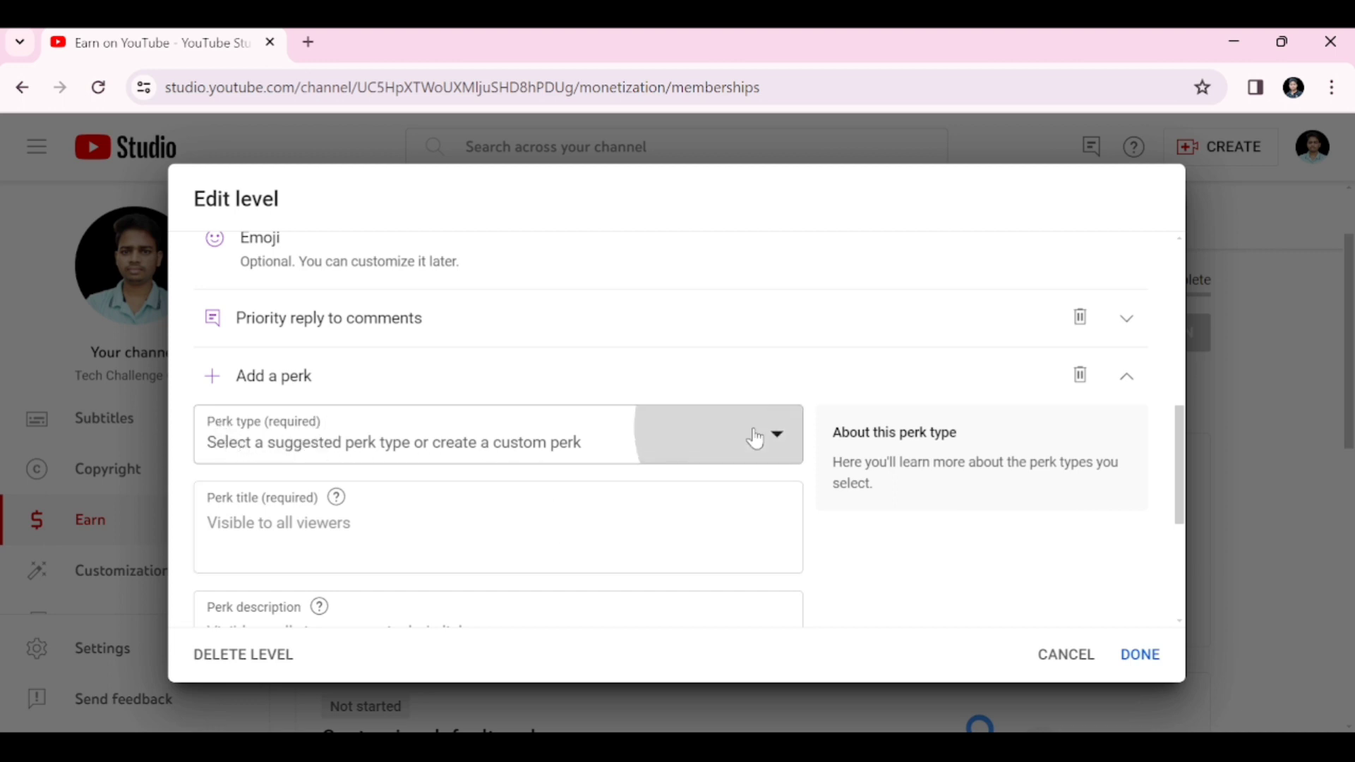
{"action": "scroll", "coordinate": [459, 266], "scroll_direction": "down", "scroll_amount": 5}
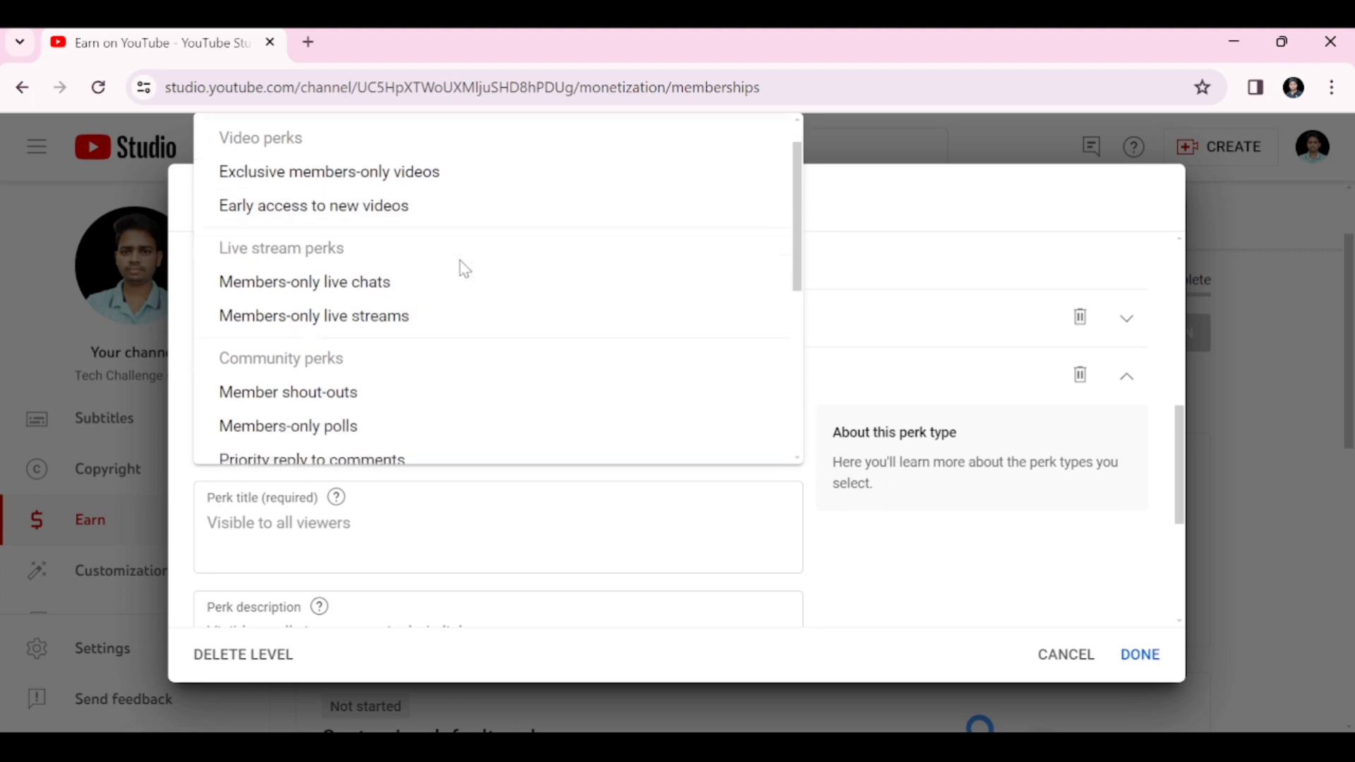
{"action": "scroll", "coordinate": [524, 330], "scroll_direction": "up", "scroll_amount": 5}
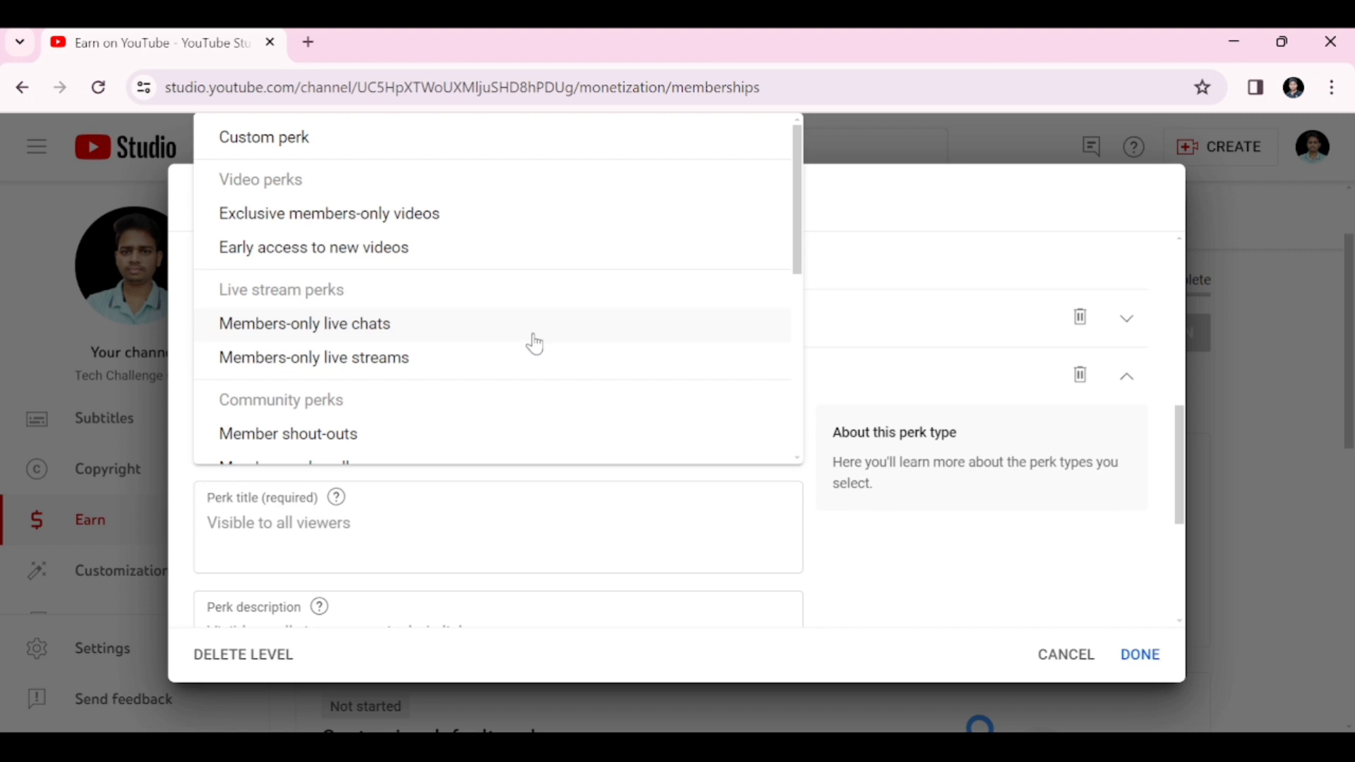
{"action": "scroll", "coordinate": [389, 279], "scroll_direction": "down", "scroll_amount": 1}
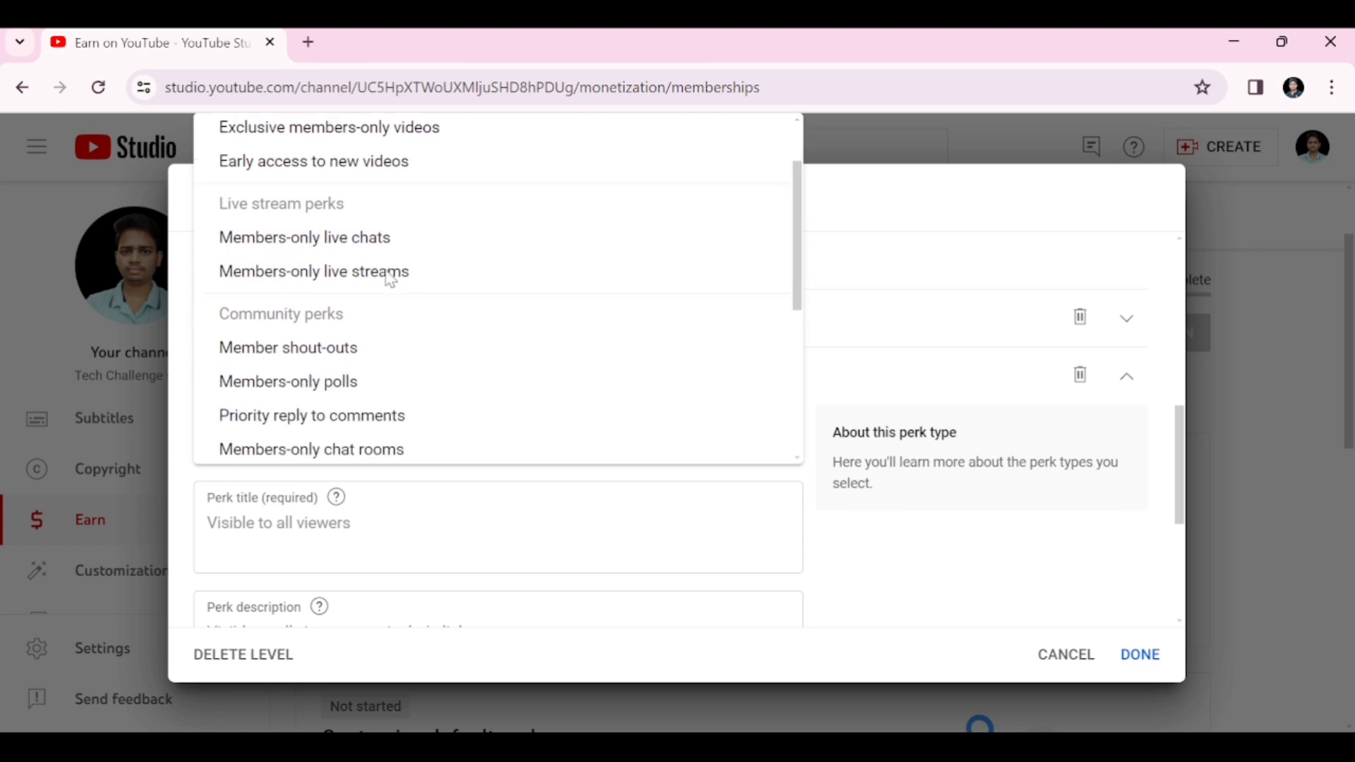
{"action": "scroll", "coordinate": [388, 280], "scroll_direction": "down", "scroll_amount": 4}
{"action": "scroll", "coordinate": [353, 385], "scroll_direction": "up", "scroll_amount": 2}
{"action": "scroll", "coordinate": [342, 386], "scroll_direction": "up", "scroll_amount": 3}
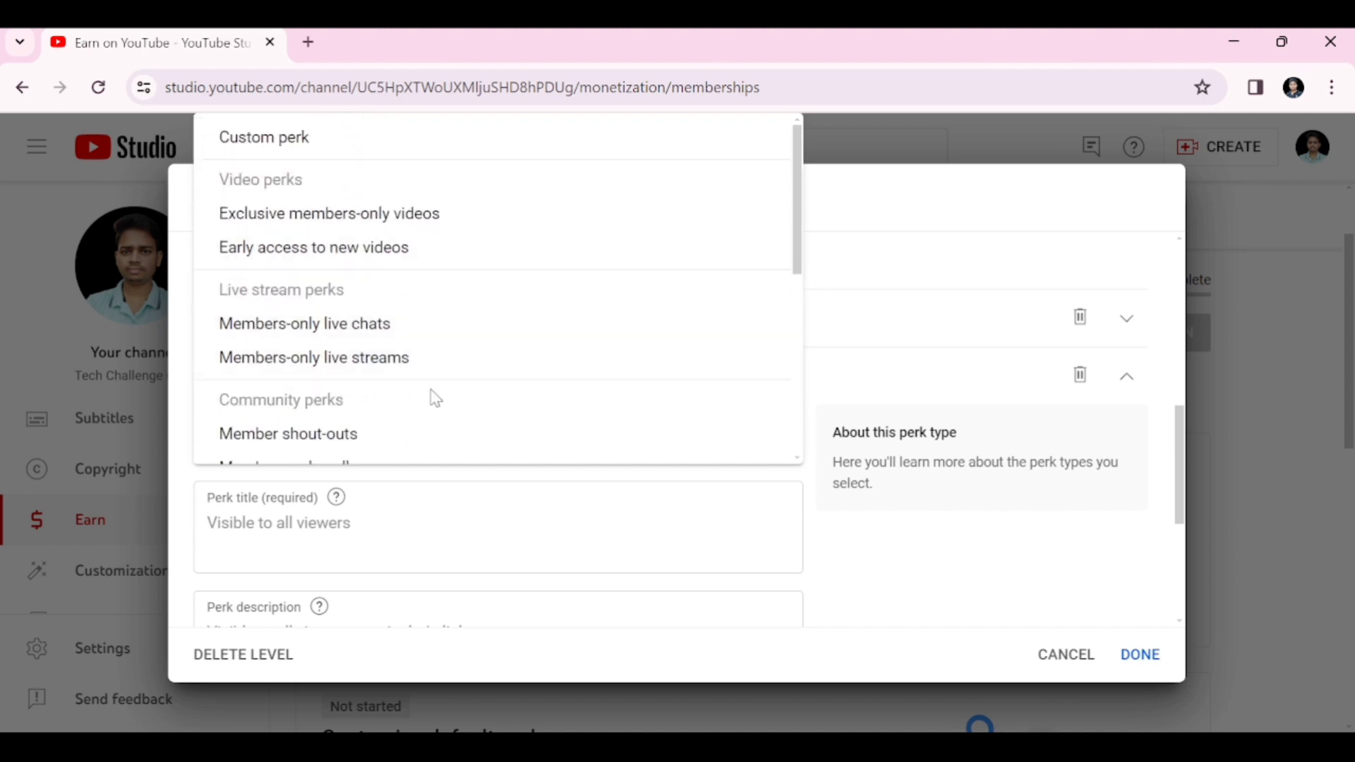
{"action": "scroll", "coordinate": [454, 449], "scroll_direction": "down", "scroll_amount": 5}
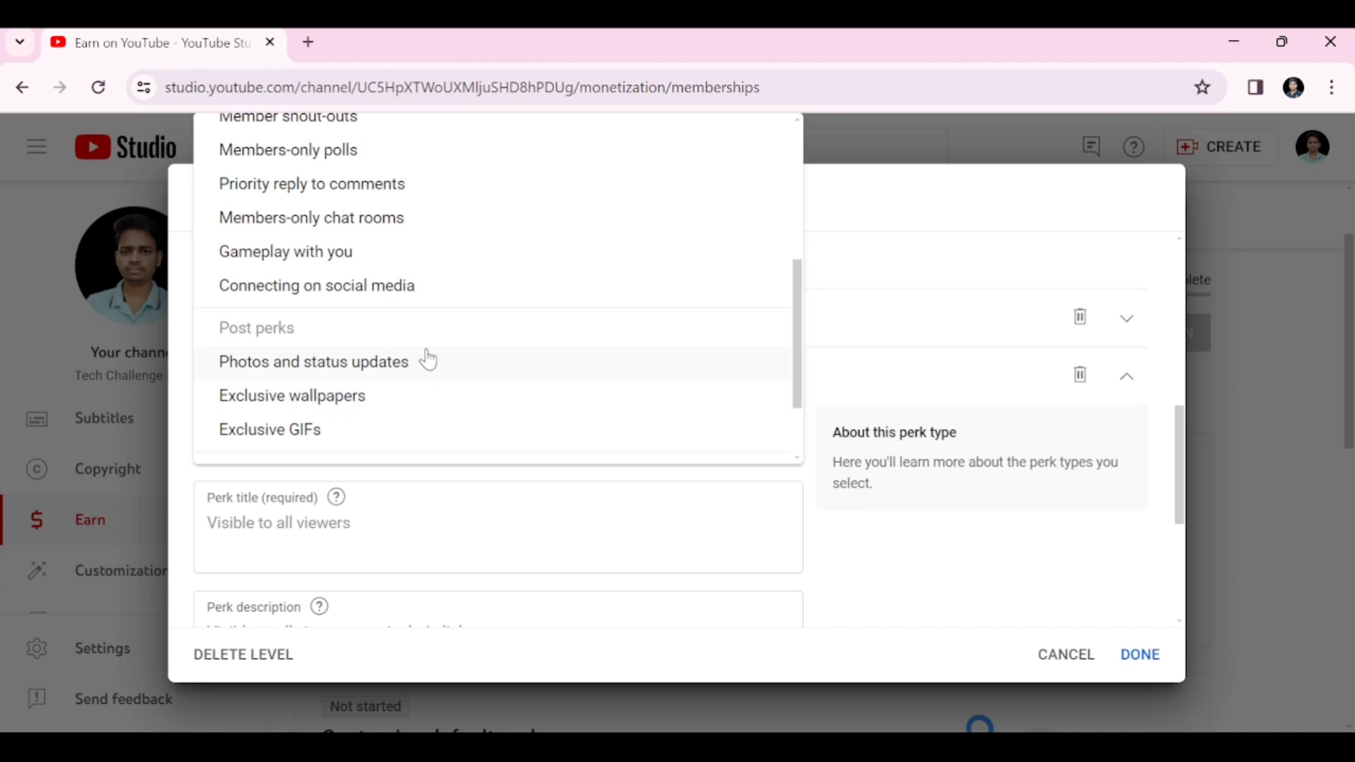
{"action": "scroll", "coordinate": [429, 360], "scroll_direction": "up", "scroll_amount": 5}
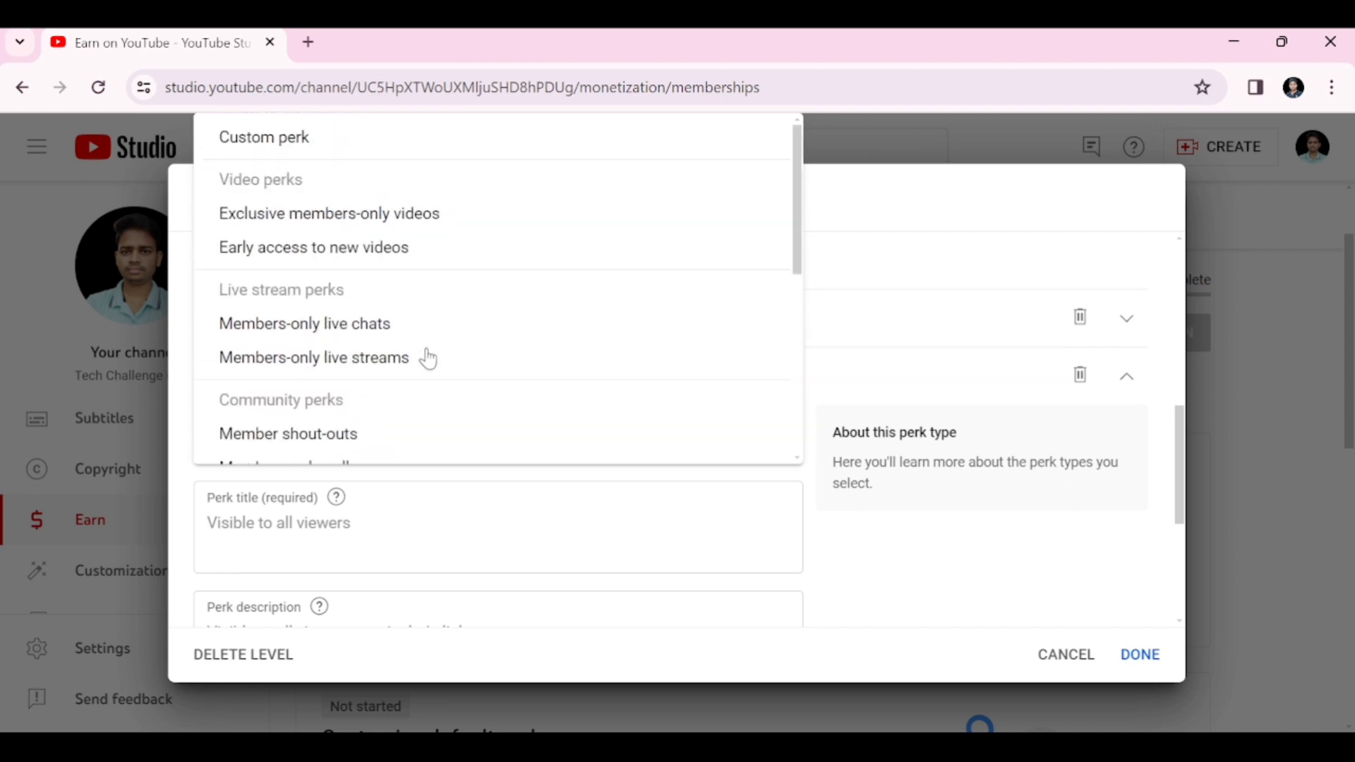
{"action": "left_click", "coordinate": [850, 208]}
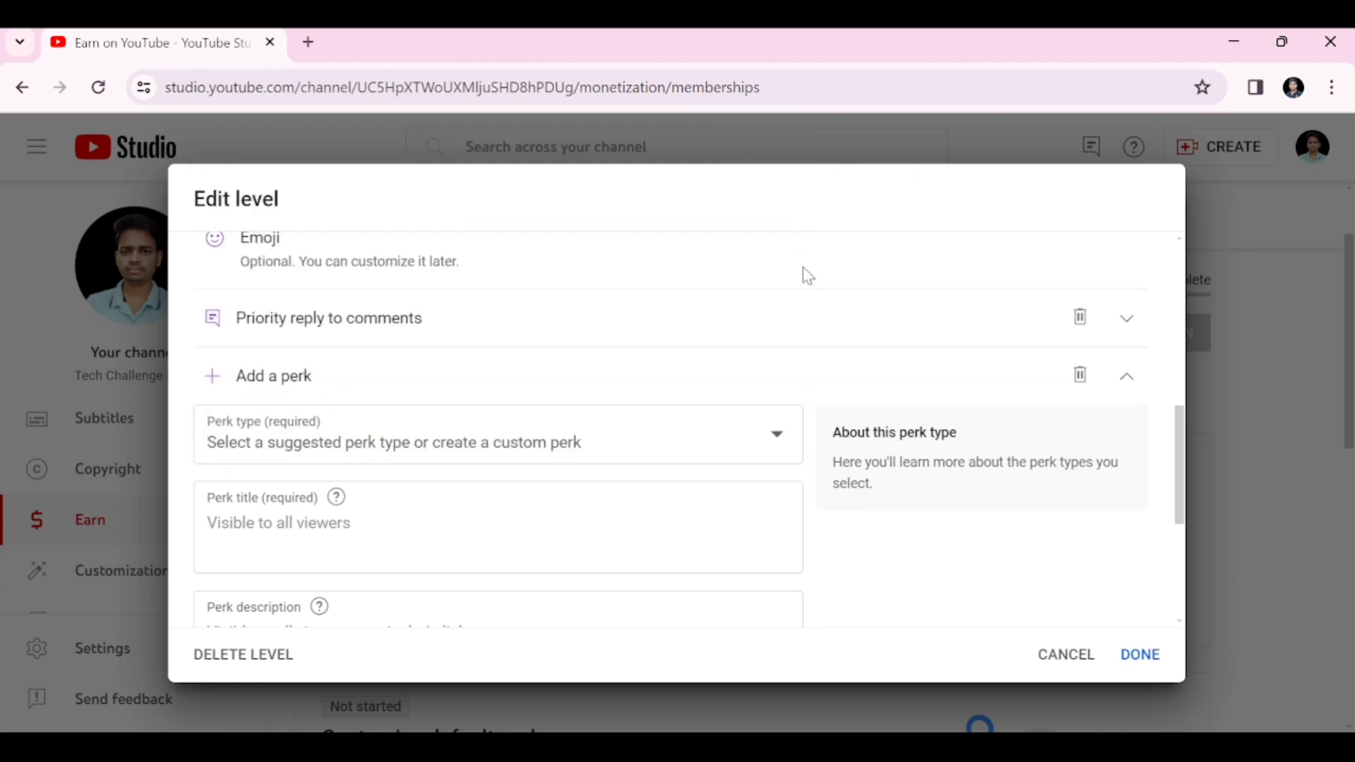
Step: Finish editing the Silver level and name the second membership level Gold
{"action": "left_click", "coordinate": [1139, 656]}
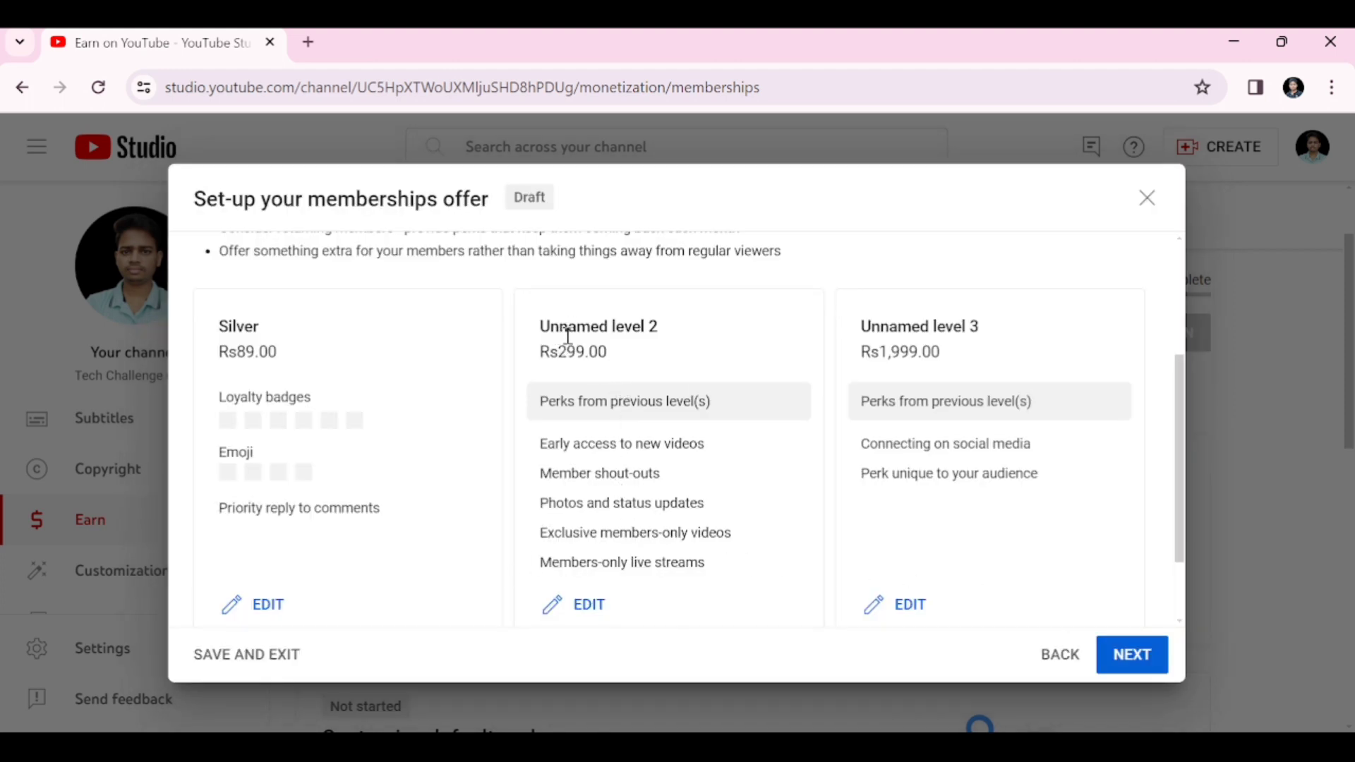
{"action": "left_click", "coordinate": [587, 608]}
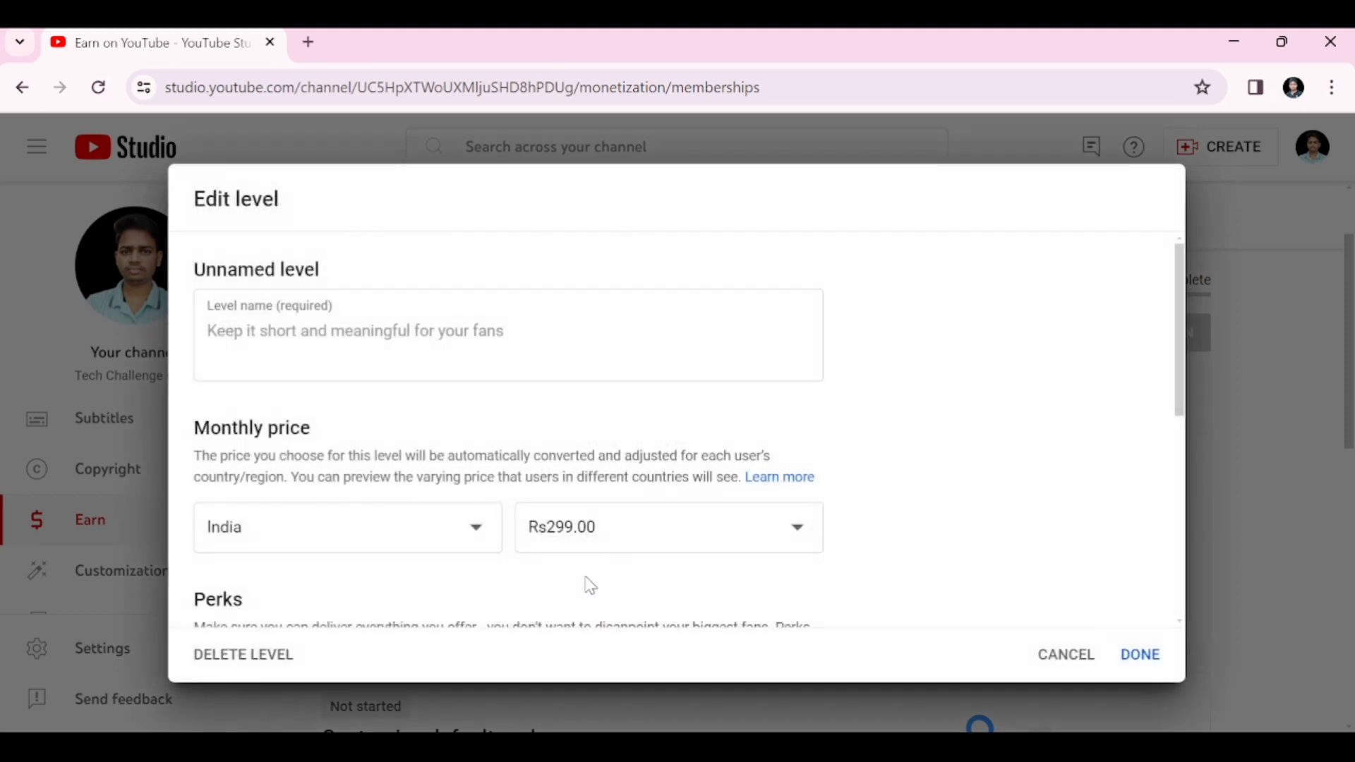
{"action": "left_click", "coordinate": [276, 331]}
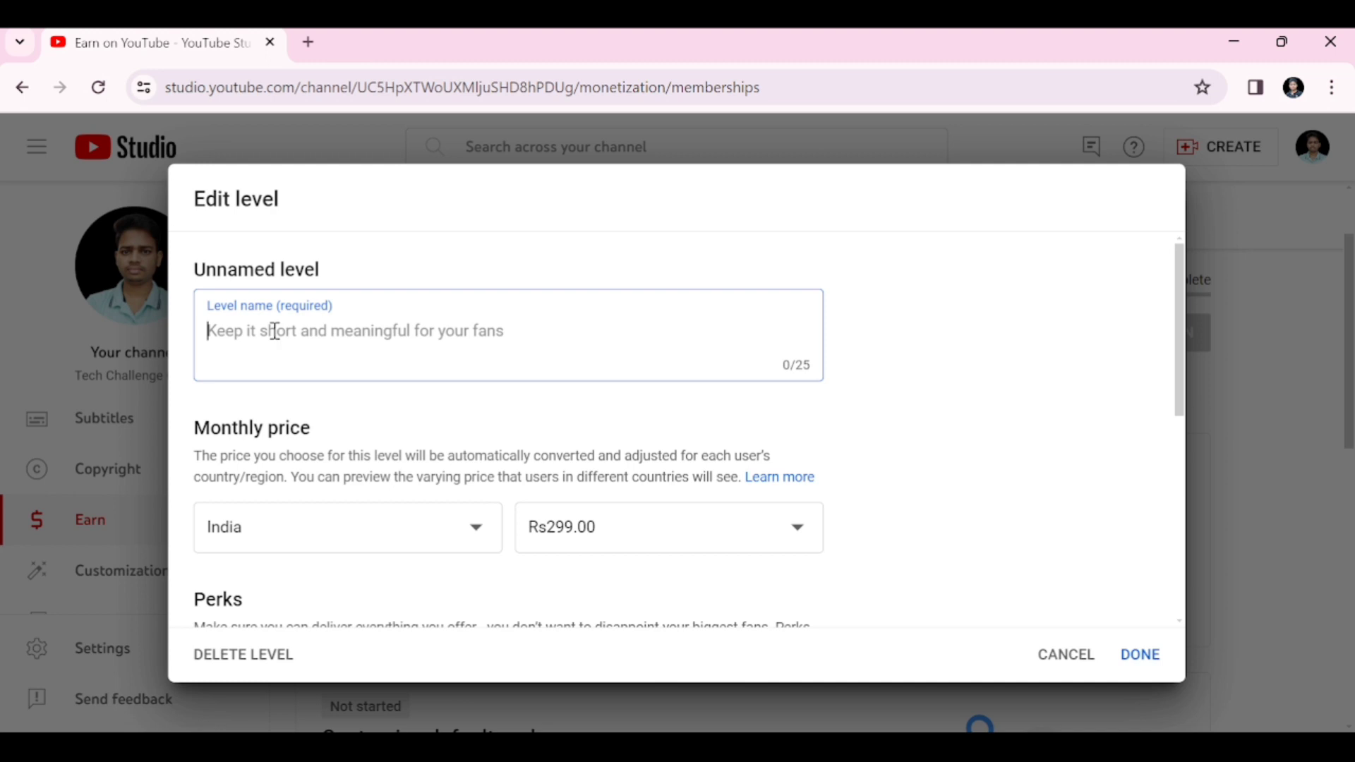
{"action": "type", "text": "Gold"}
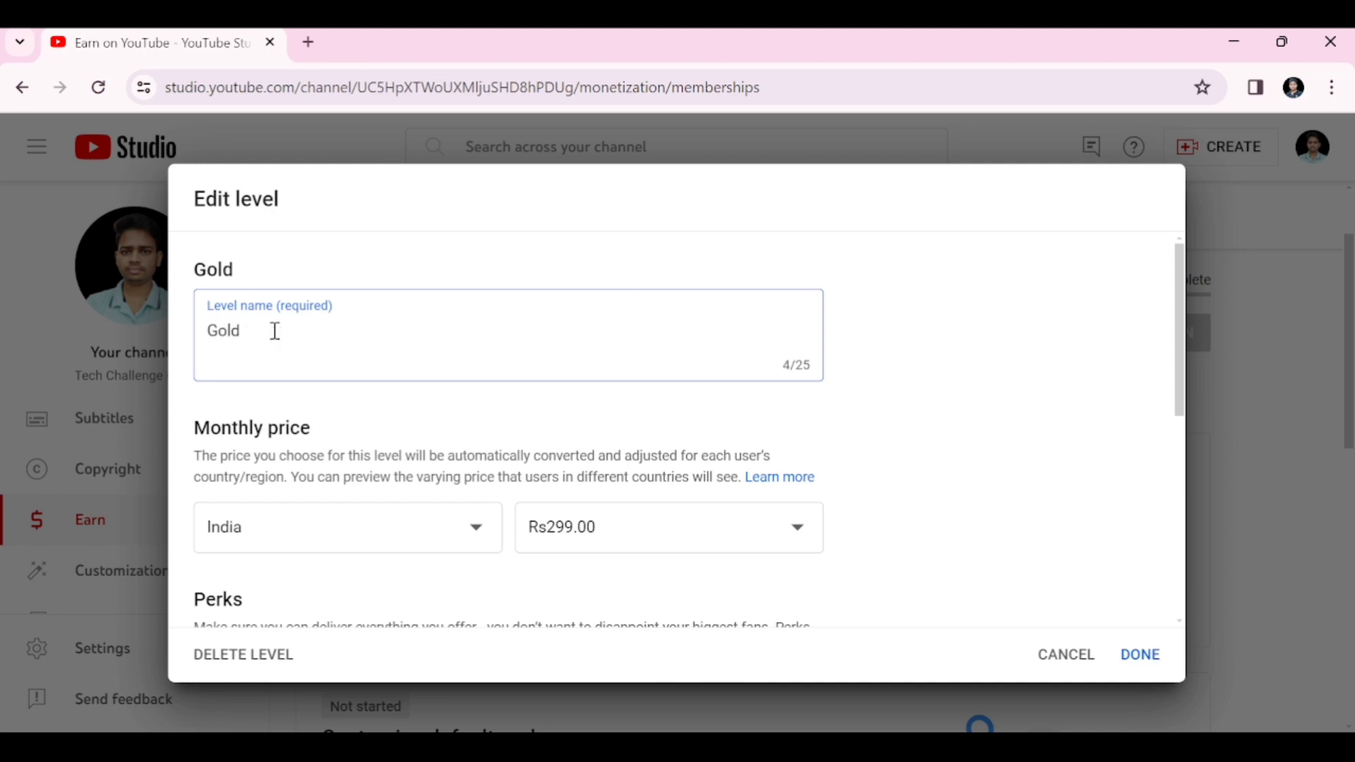
Step: Set the Gold level's monthly price to Rs159.00 – Popular and remove its Member shout-outs and Photos and status updates perks
{"action": "left_click", "coordinate": [696, 537]}
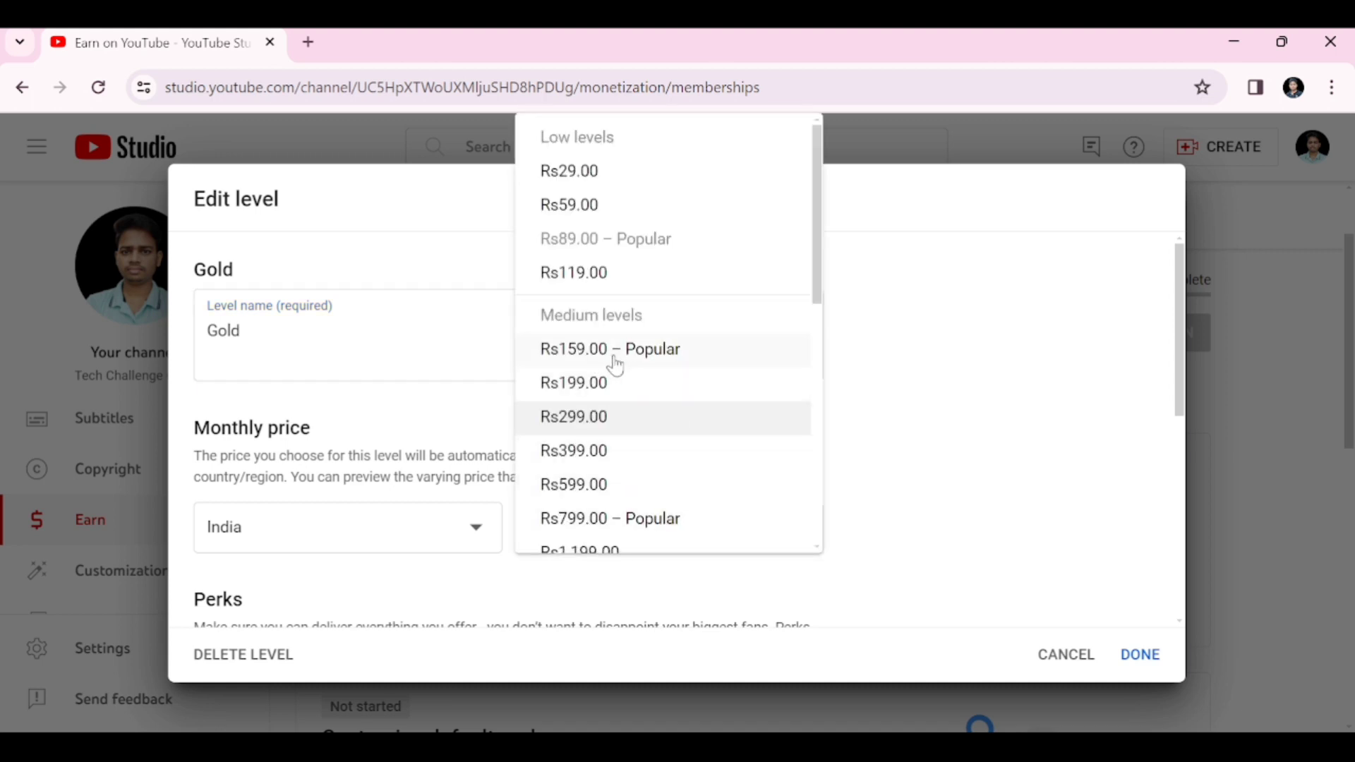
{"action": "left_click", "coordinate": [659, 351]}
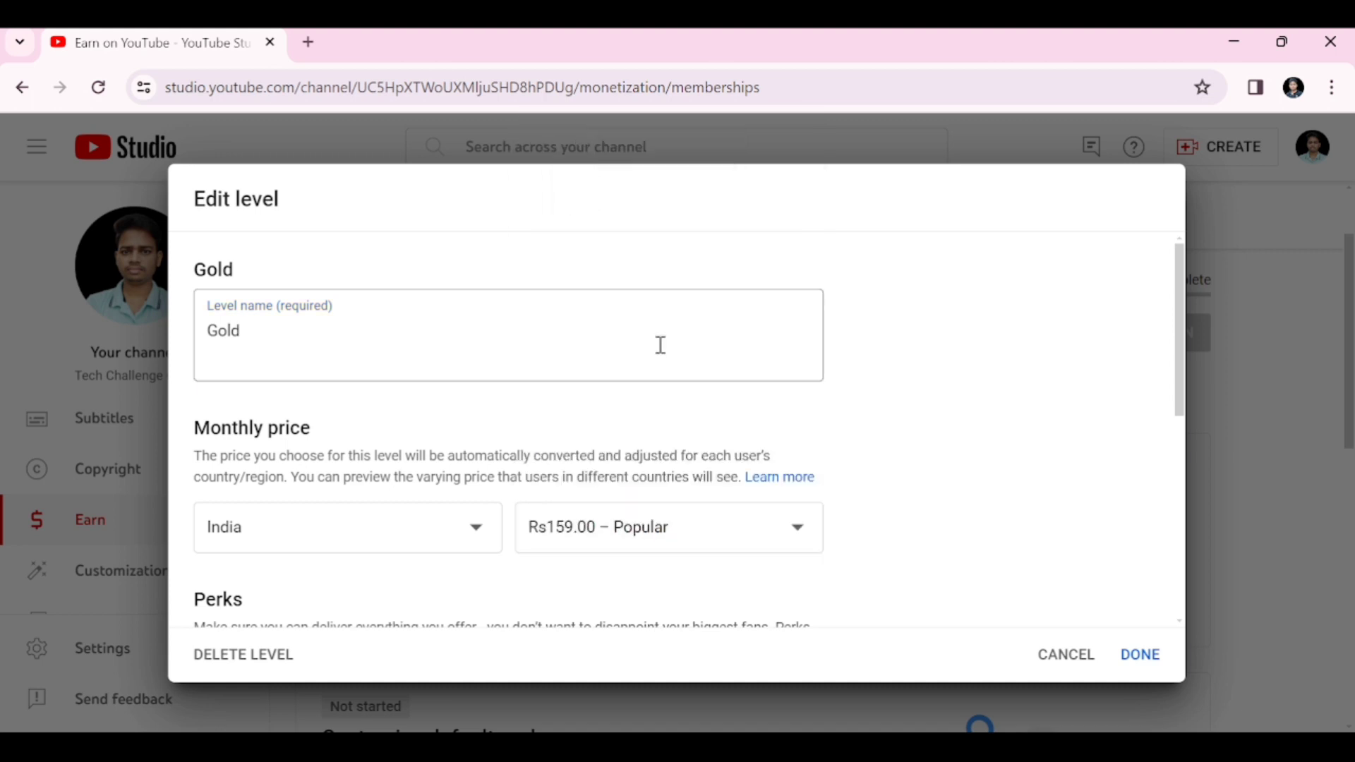
{"action": "scroll", "coordinate": [667, 476], "scroll_direction": "down", "scroll_amount": 1}
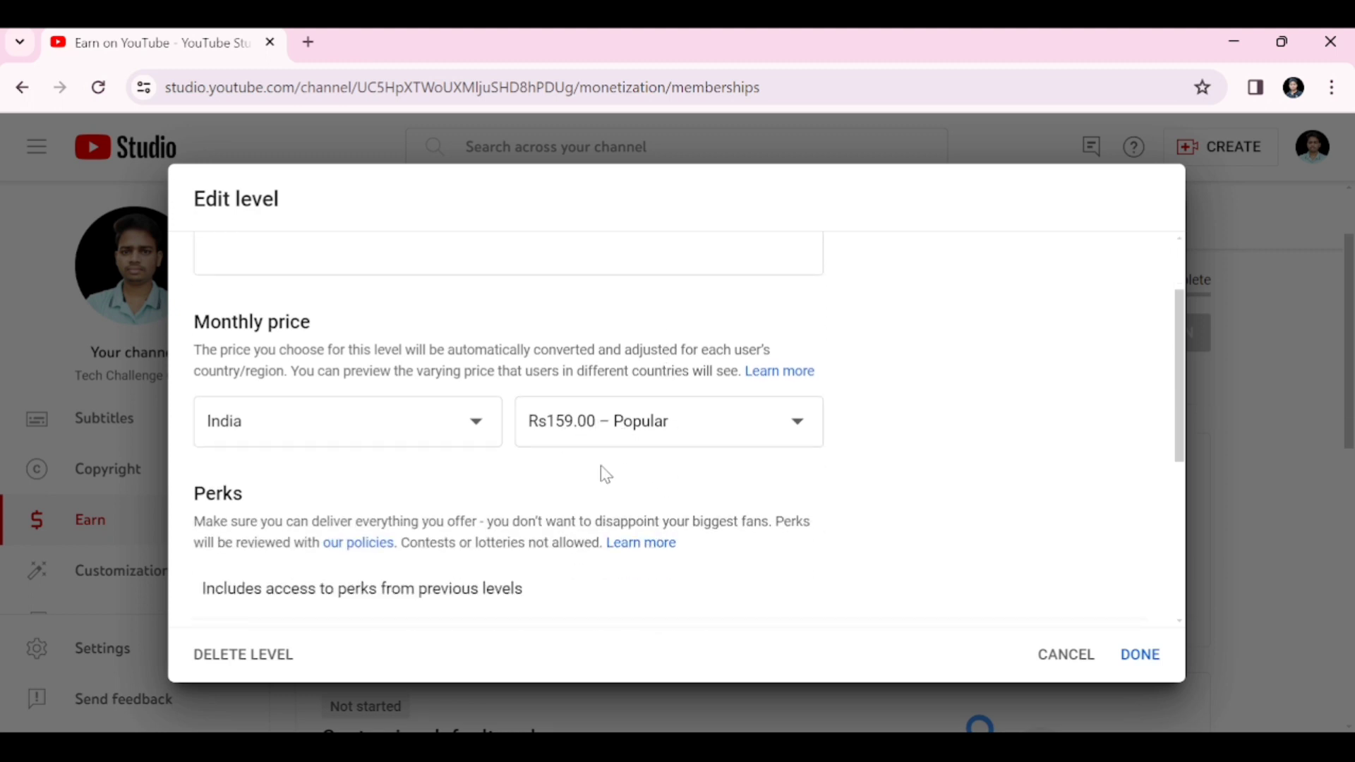
{"action": "scroll", "coordinate": [599, 472], "scroll_direction": "down", "scroll_amount": 1}
{"action": "scroll", "coordinate": [240, 558], "scroll_direction": "down", "scroll_amount": 1}
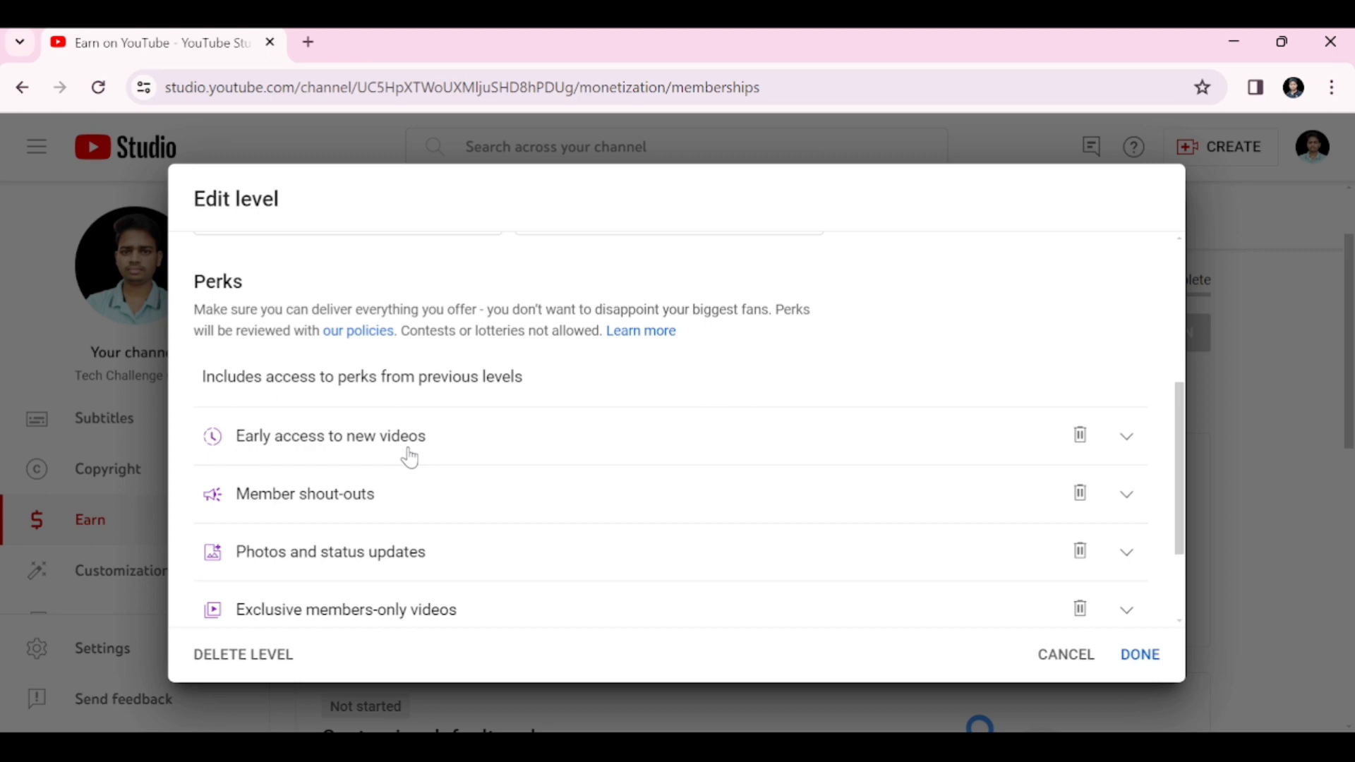
{"action": "left_click", "coordinate": [1079, 494]}
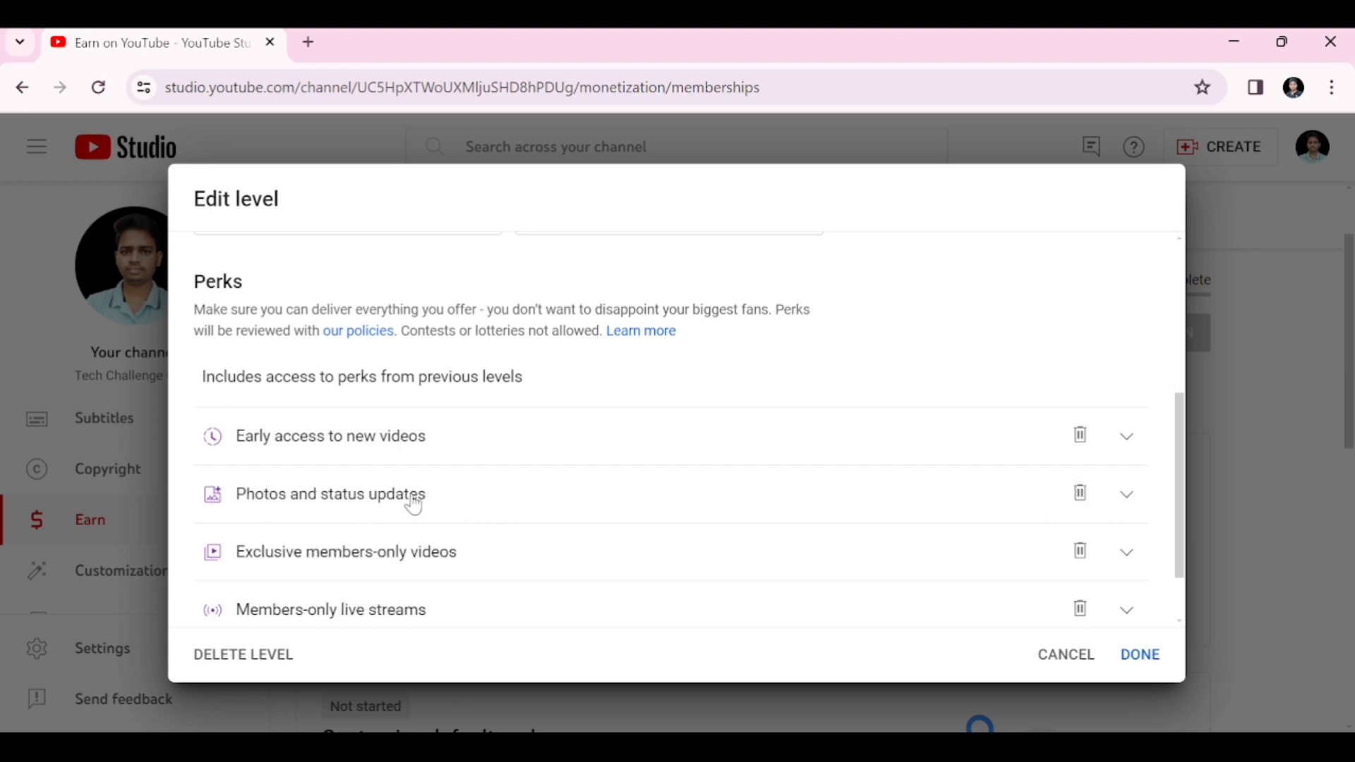
{"action": "scroll", "coordinate": [426, 505], "scroll_direction": "down", "scroll_amount": 2}
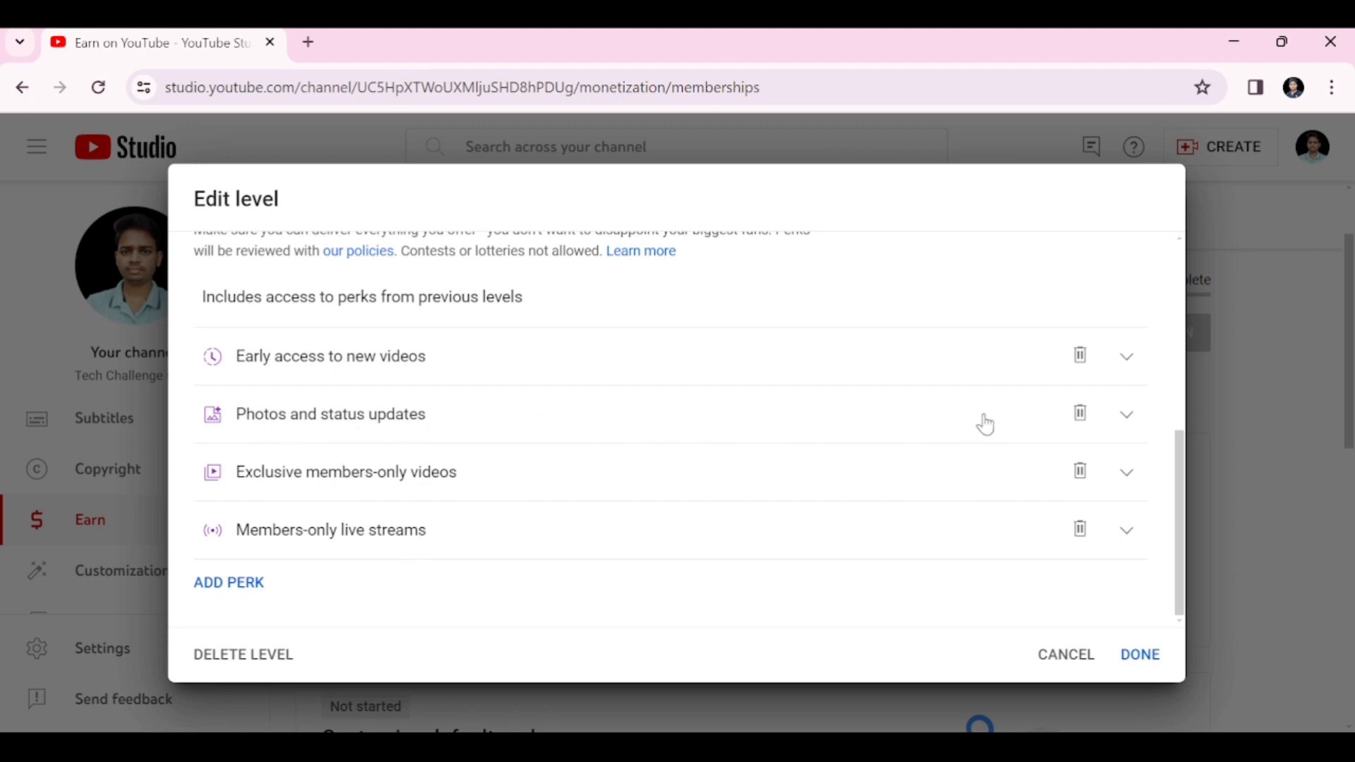
{"action": "left_click", "coordinate": [1083, 414]}
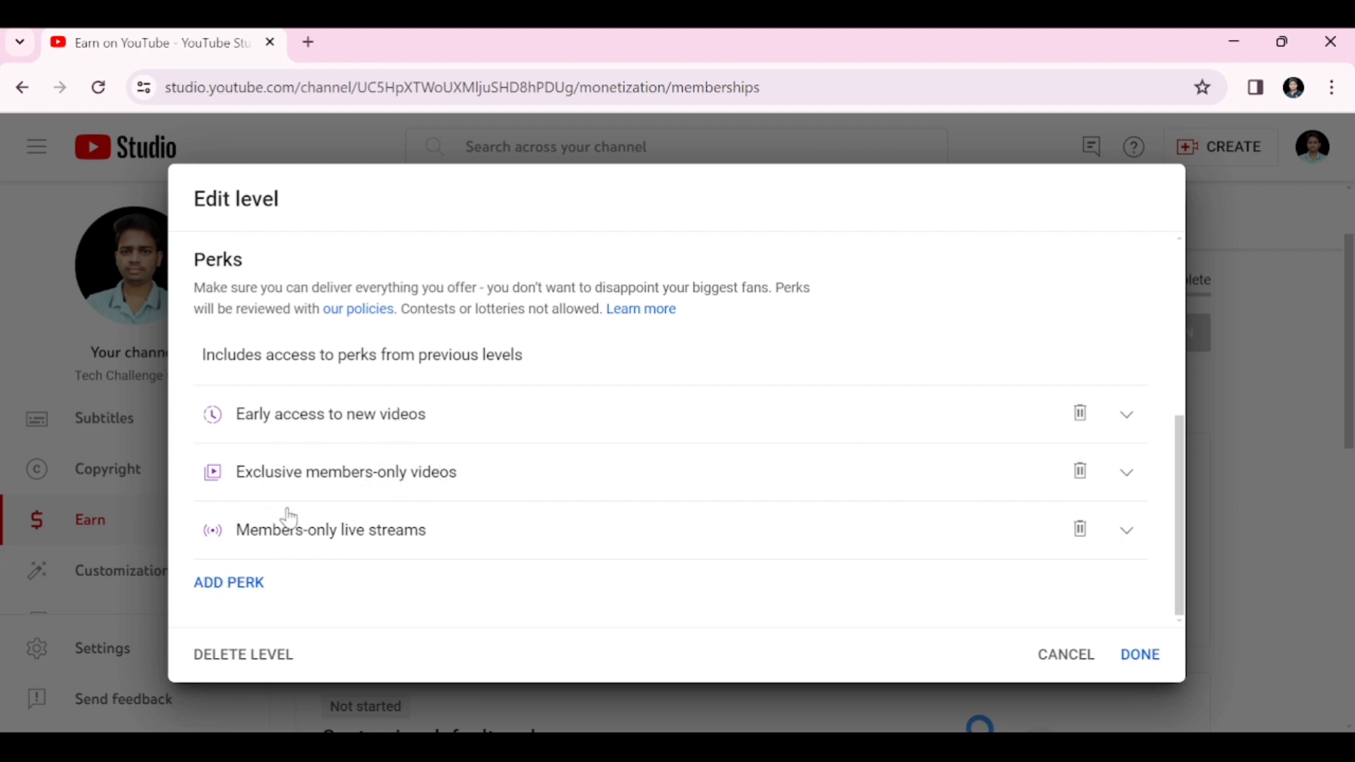
{"action": "left_click", "coordinate": [1144, 656]}
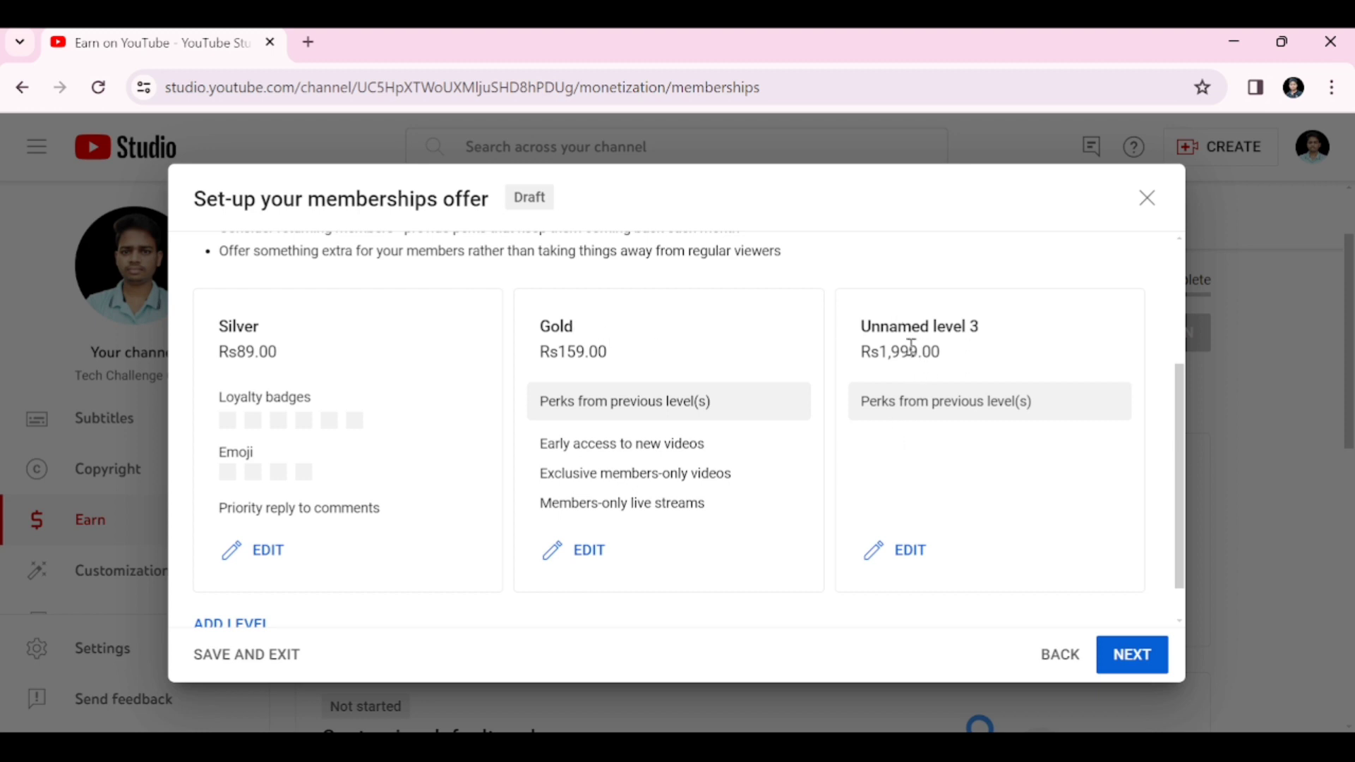
Step: Name the third membership level Diamond and select Rs1,999.00 – Popular as its monthly price
{"action": "left_click", "coordinate": [910, 551]}
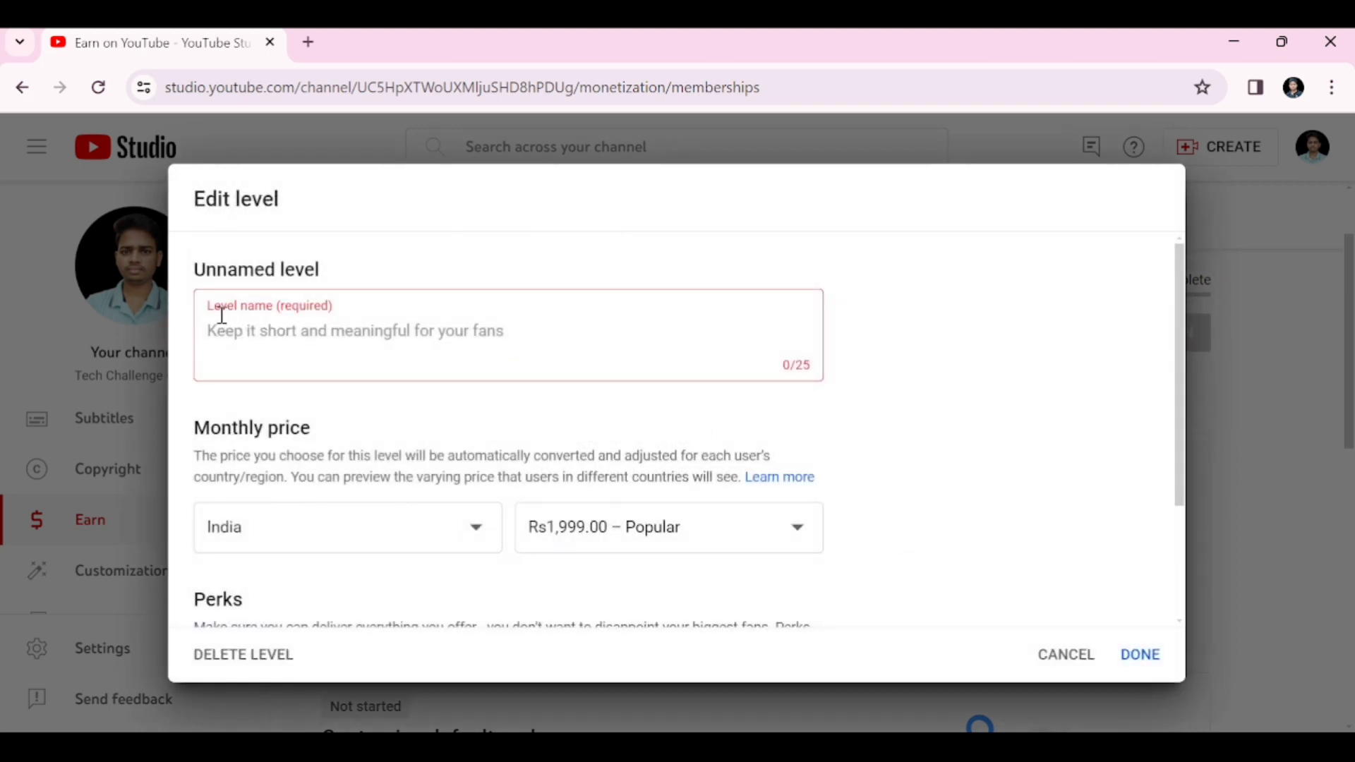
{"action": "left_click", "coordinate": [322, 334]}
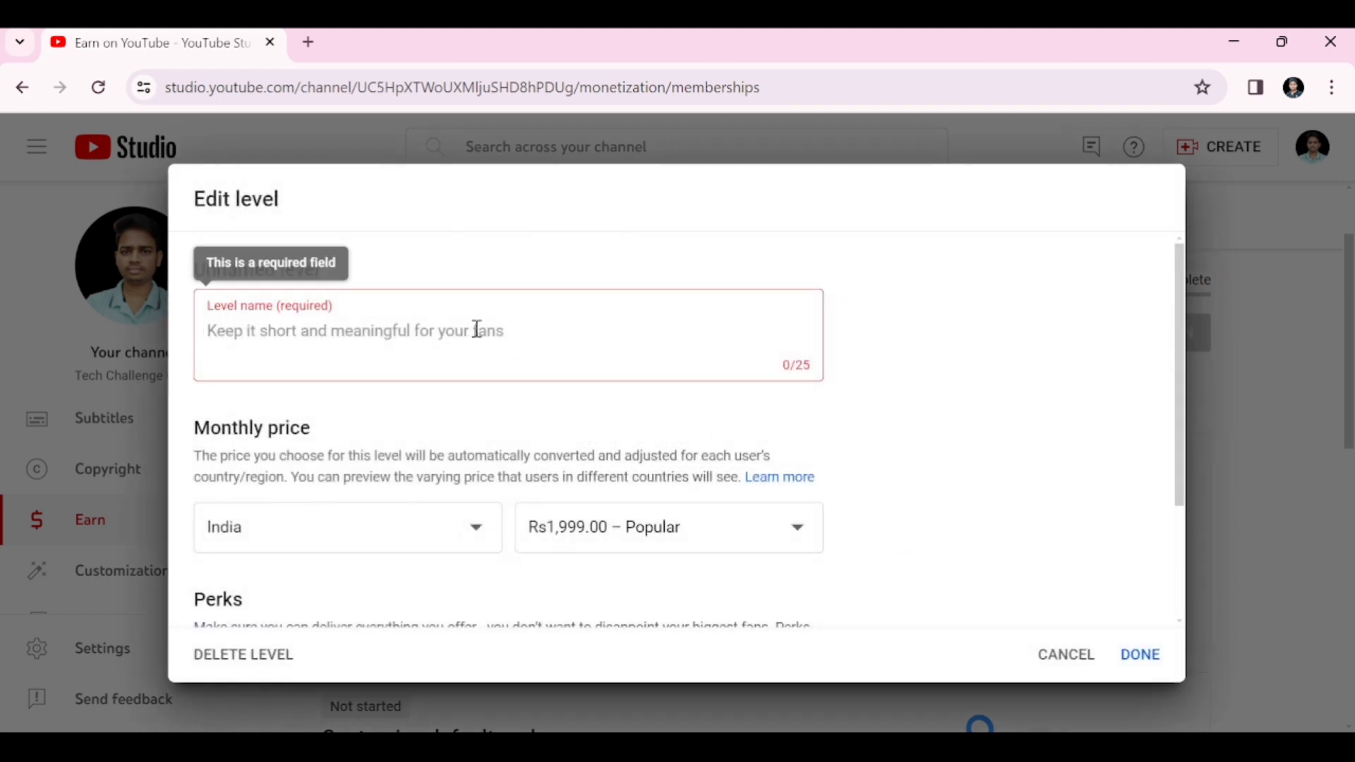
{"action": "type", "text": "D"}
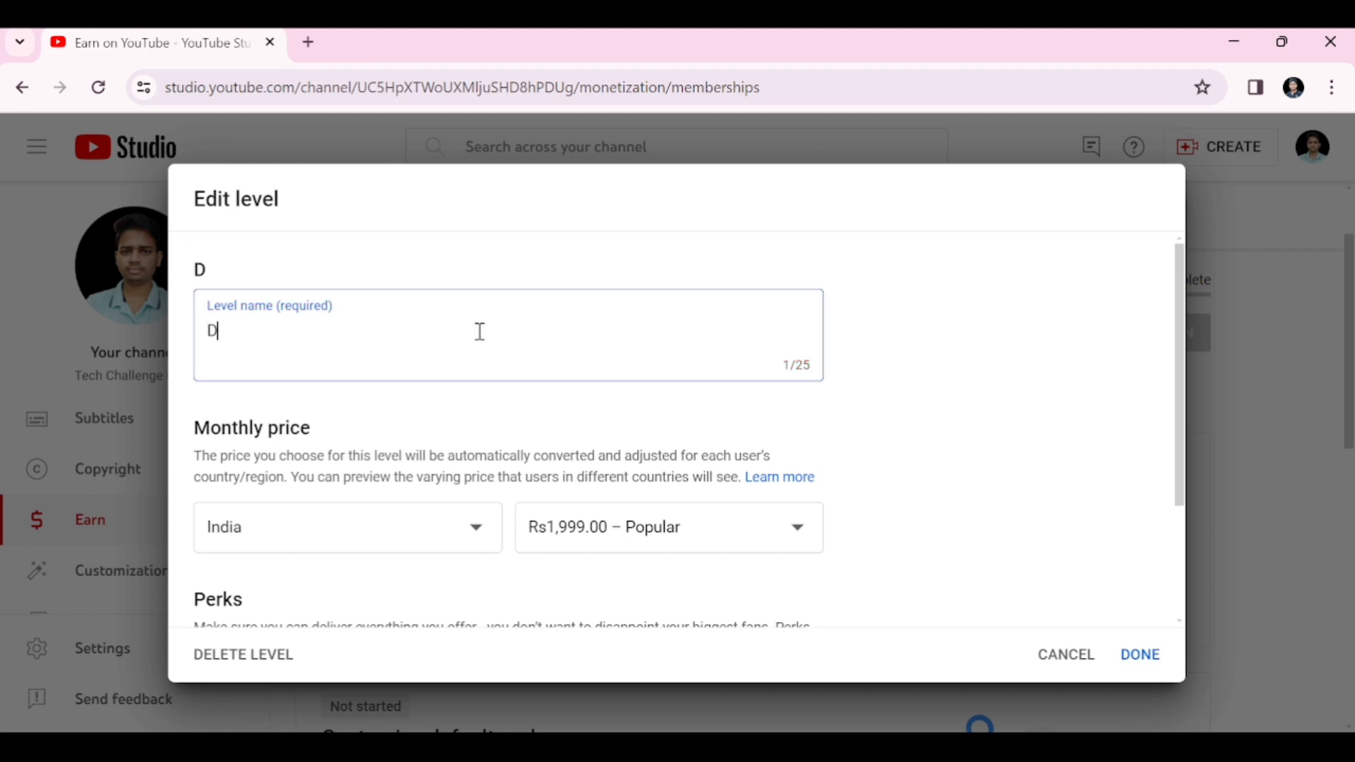
{"action": "type", "text": "iamon"}
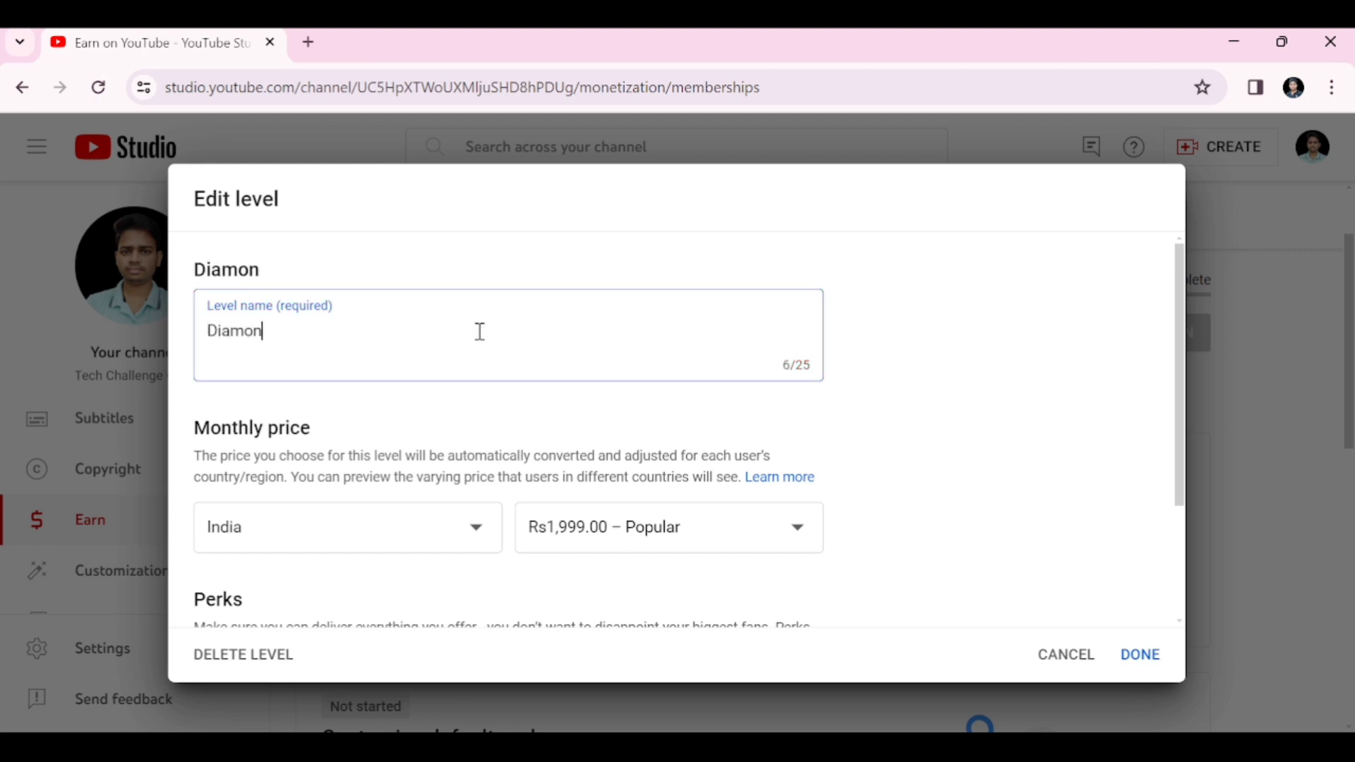
{"action": "type", "text": "d"}
{"action": "scroll", "coordinate": [689, 499], "scroll_direction": "down", "scroll_amount": 1}
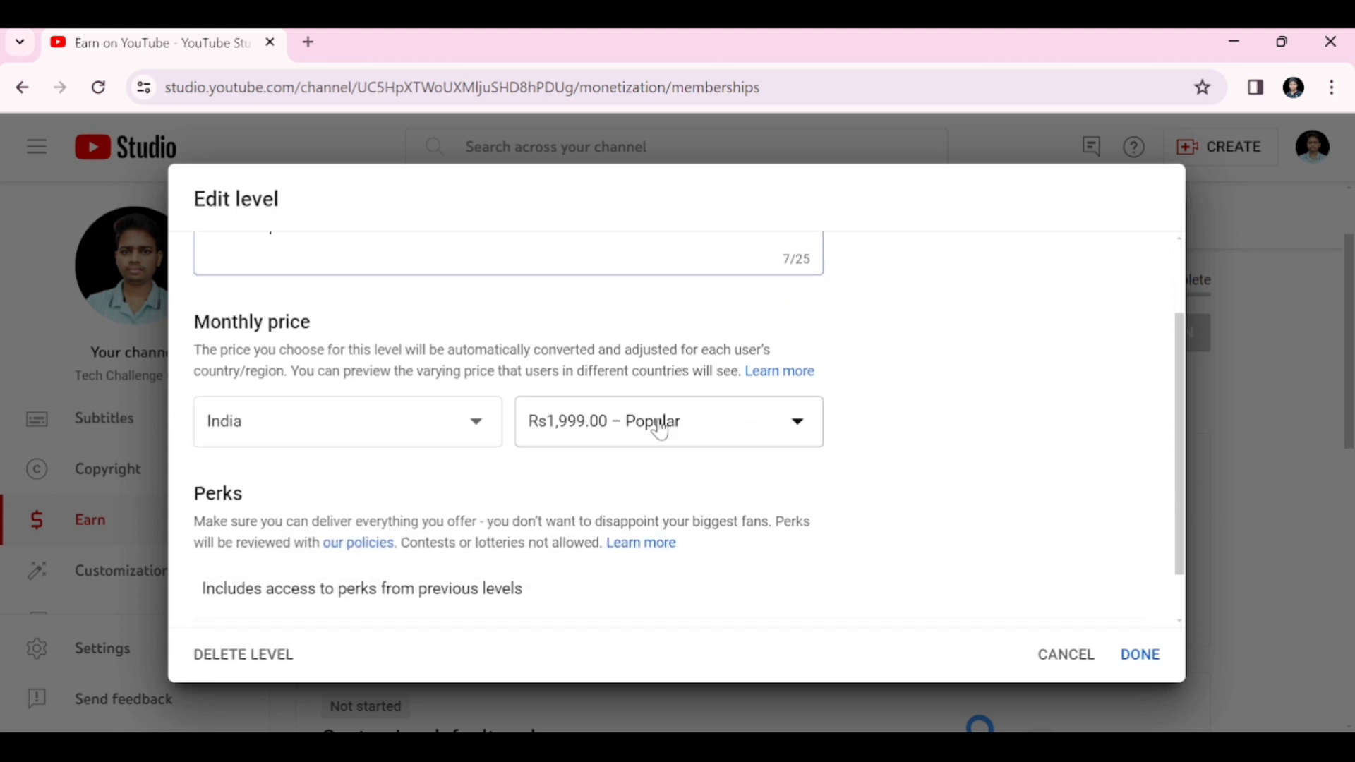
{"action": "left_click", "coordinate": [794, 422]}
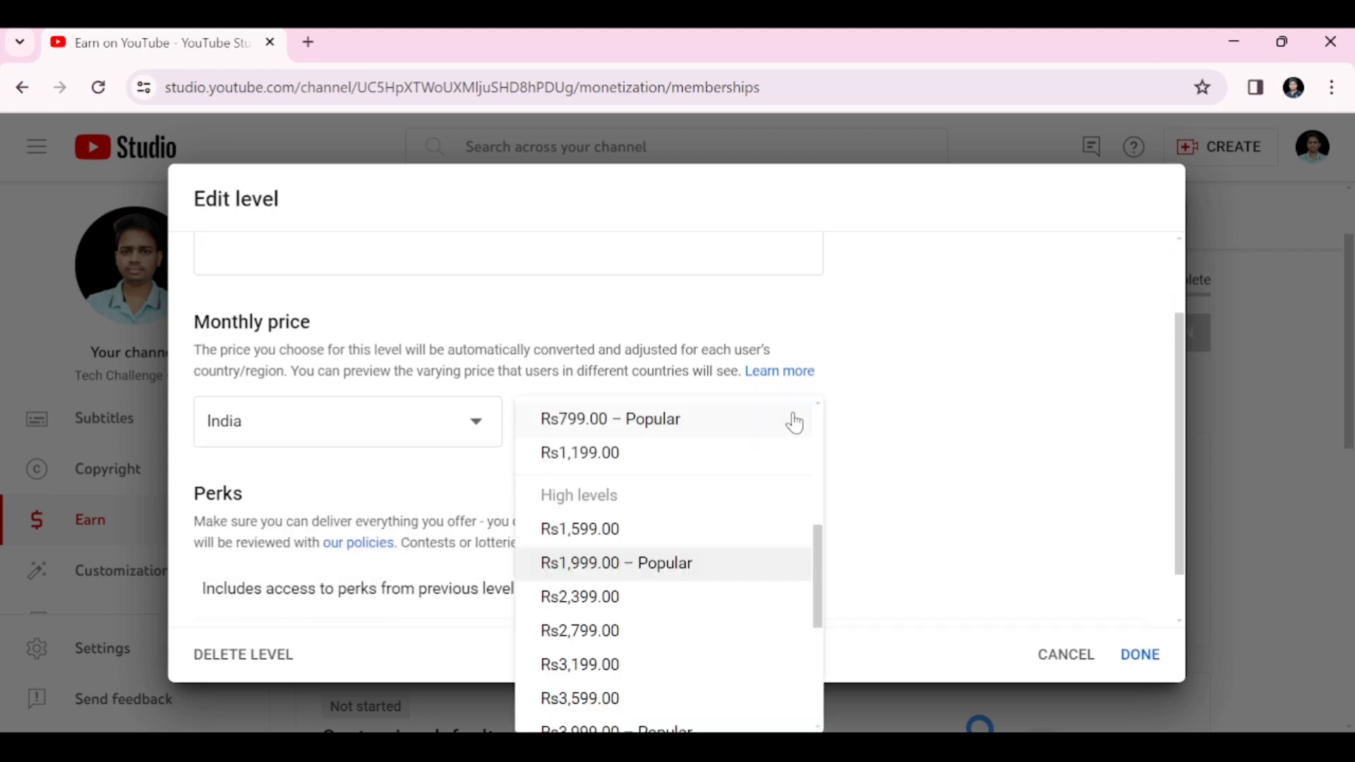
{"action": "left_click", "coordinate": [664, 564]}
Step: Add a Connecting on social media perk to the Diamond level
{"action": "scroll", "coordinate": [658, 487], "scroll_direction": "down", "scroll_amount": 1}
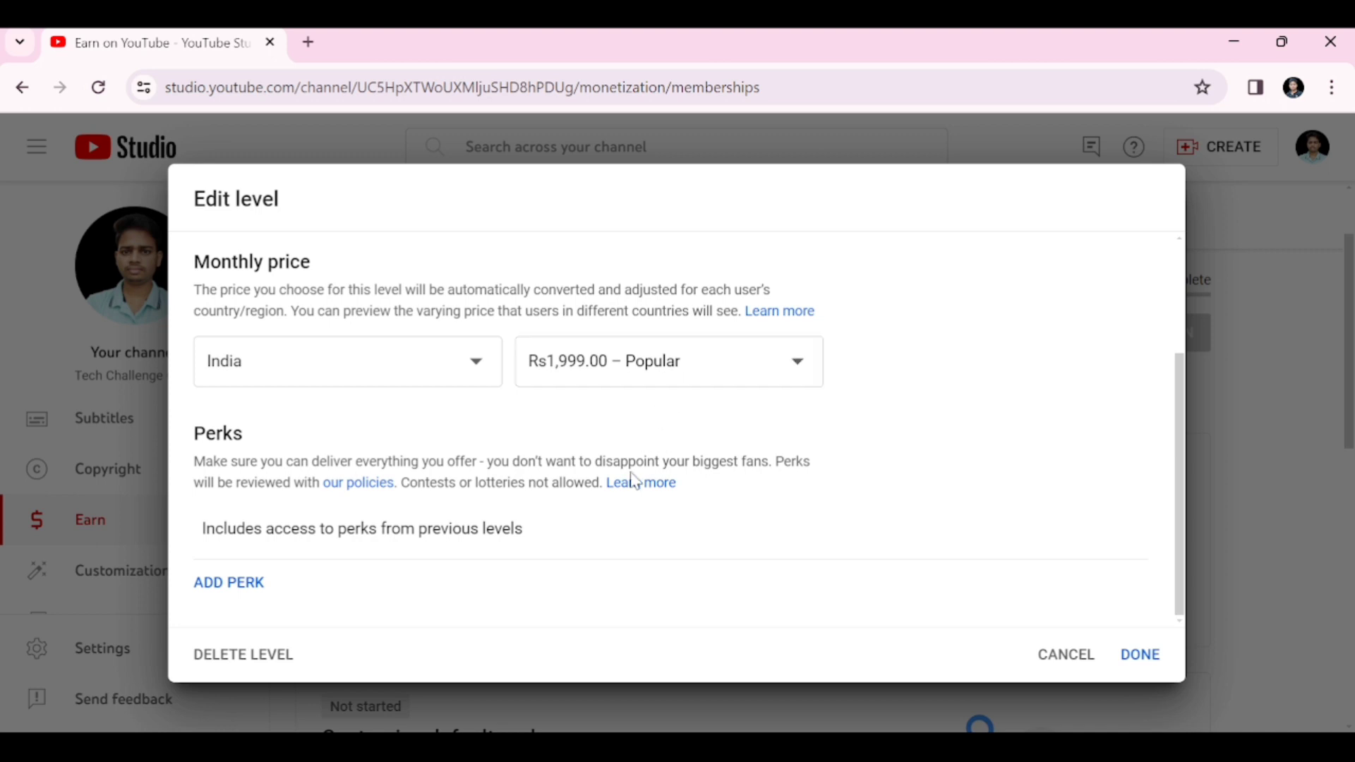
{"action": "left_click", "coordinate": [238, 592]}
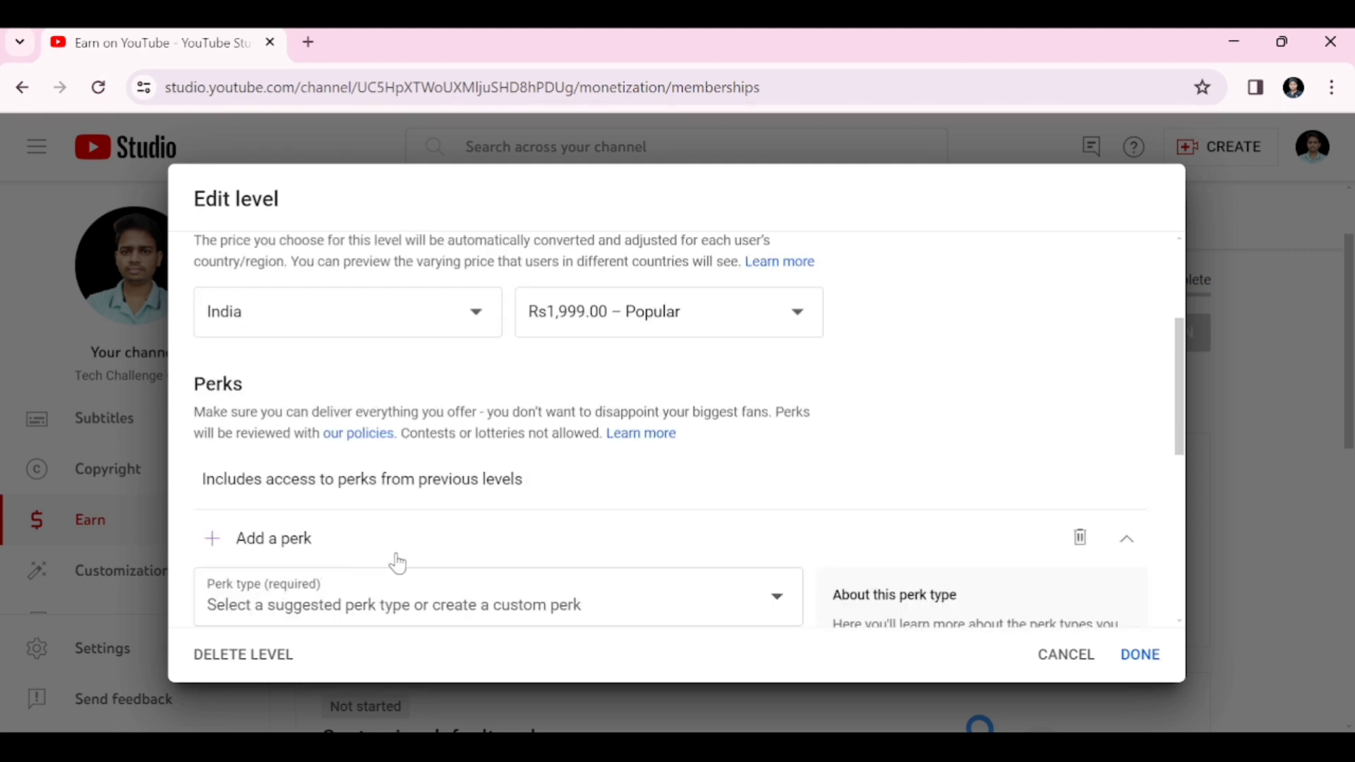
{"action": "scroll", "coordinate": [406, 499], "scroll_direction": "down", "scroll_amount": 2}
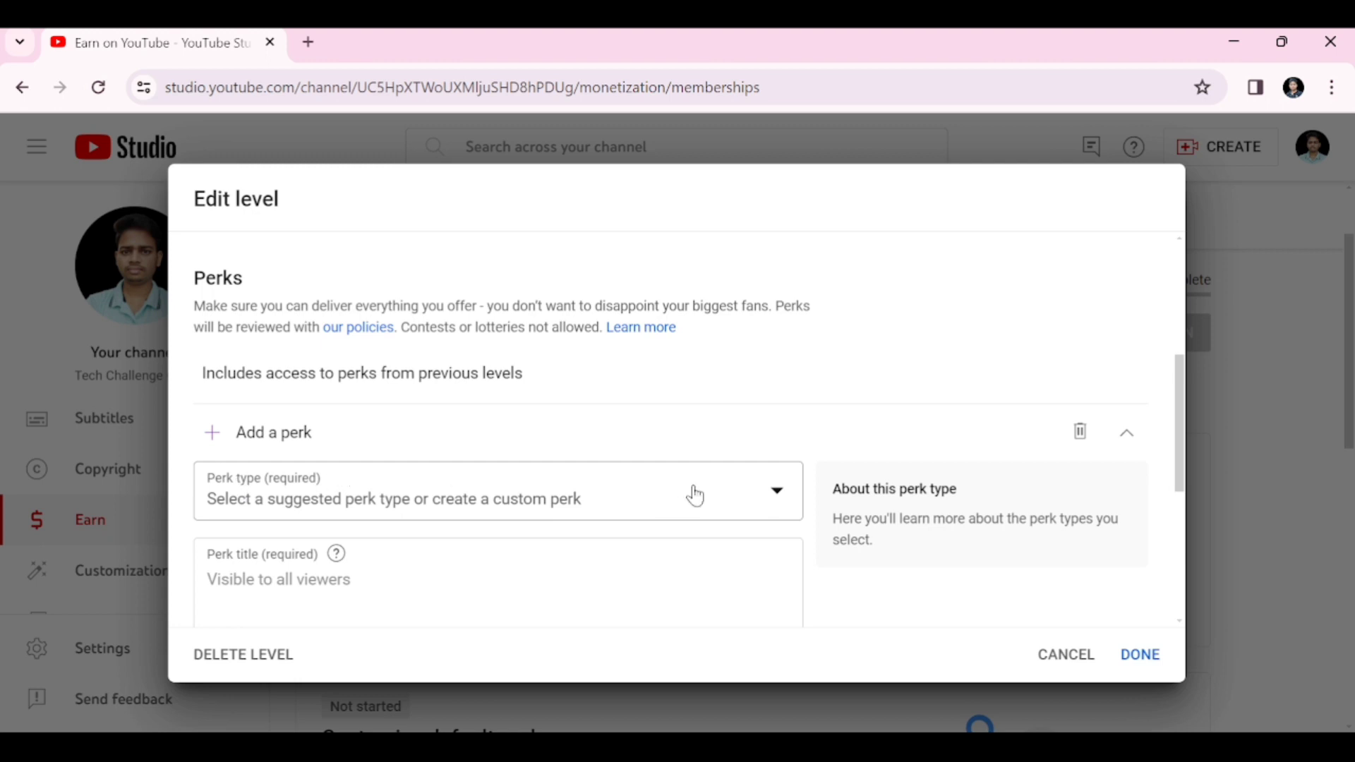
{"action": "left_click", "coordinate": [765, 495]}
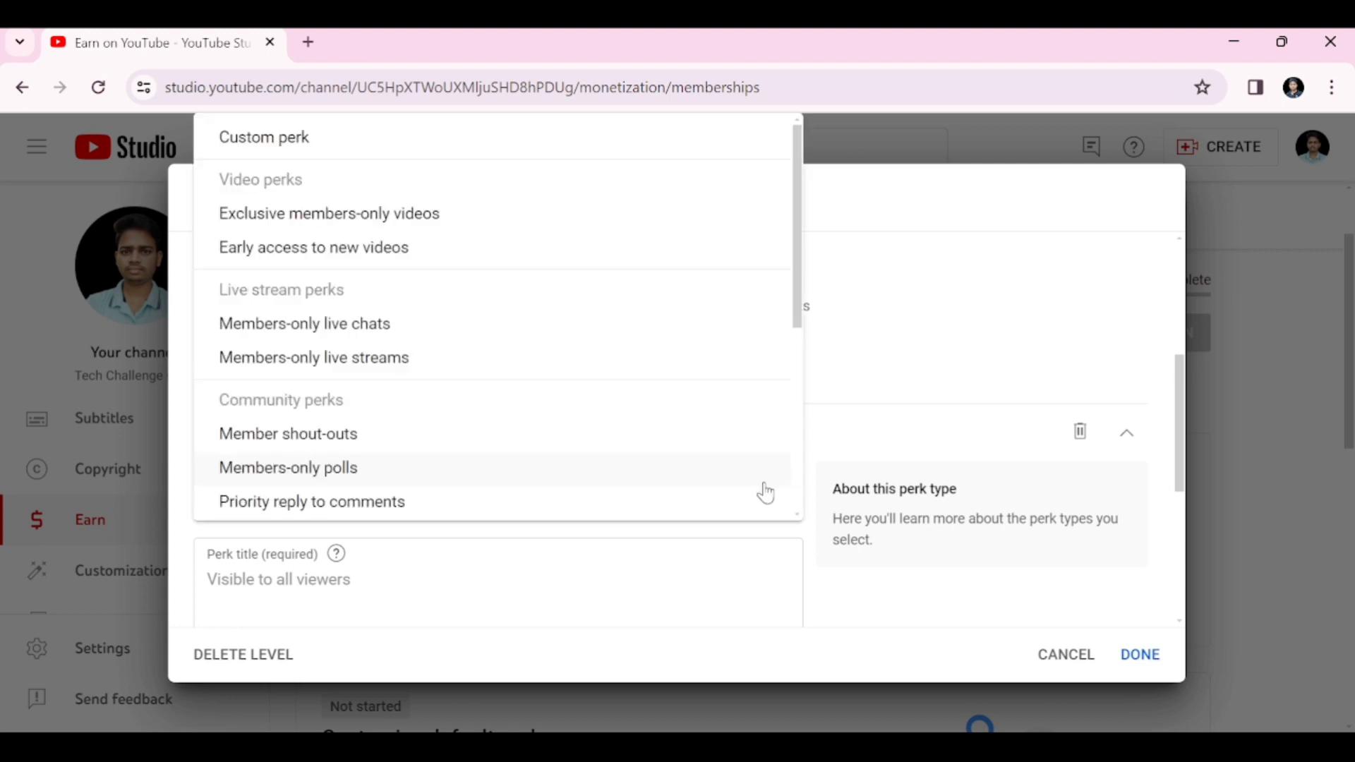
{"action": "scroll", "coordinate": [619, 459], "scroll_direction": "down", "scroll_amount": 3}
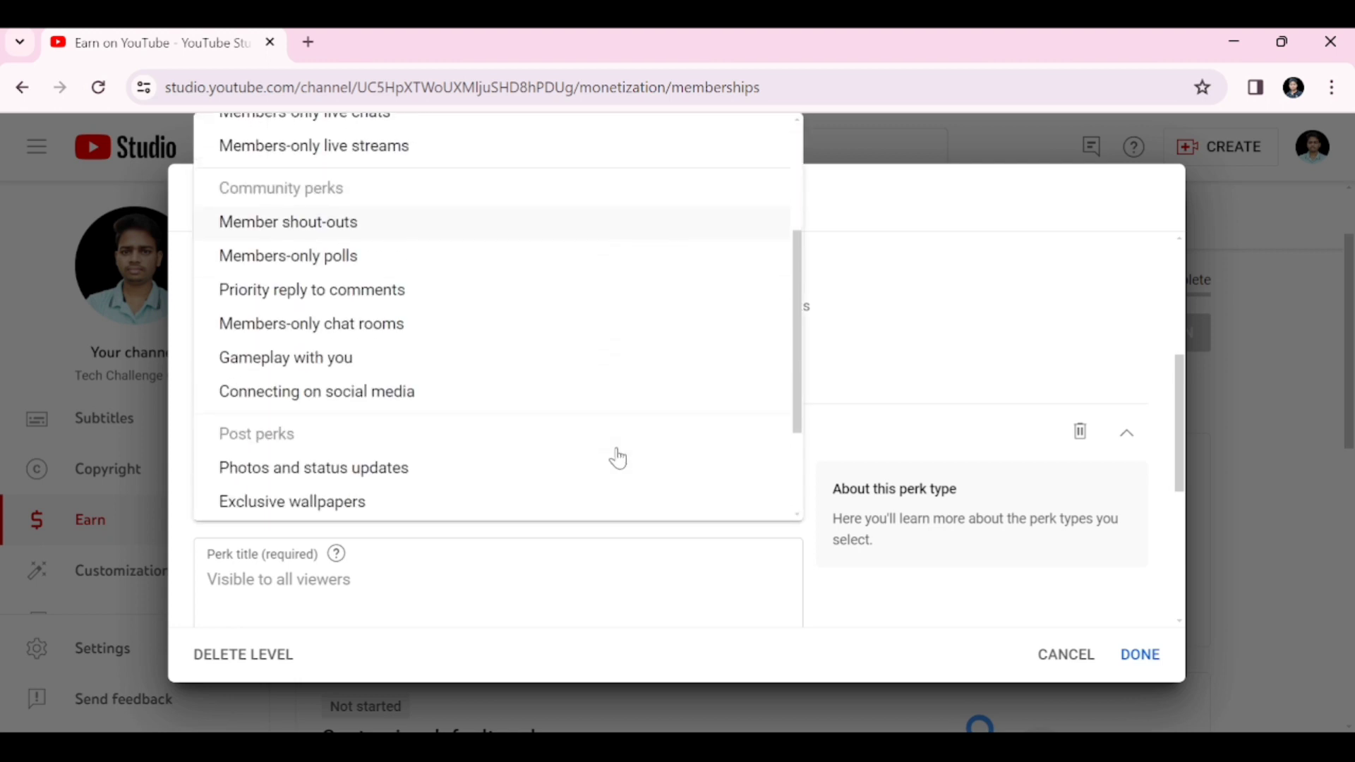
{"action": "scroll", "coordinate": [504, 372], "scroll_direction": "down", "scroll_amount": 2}
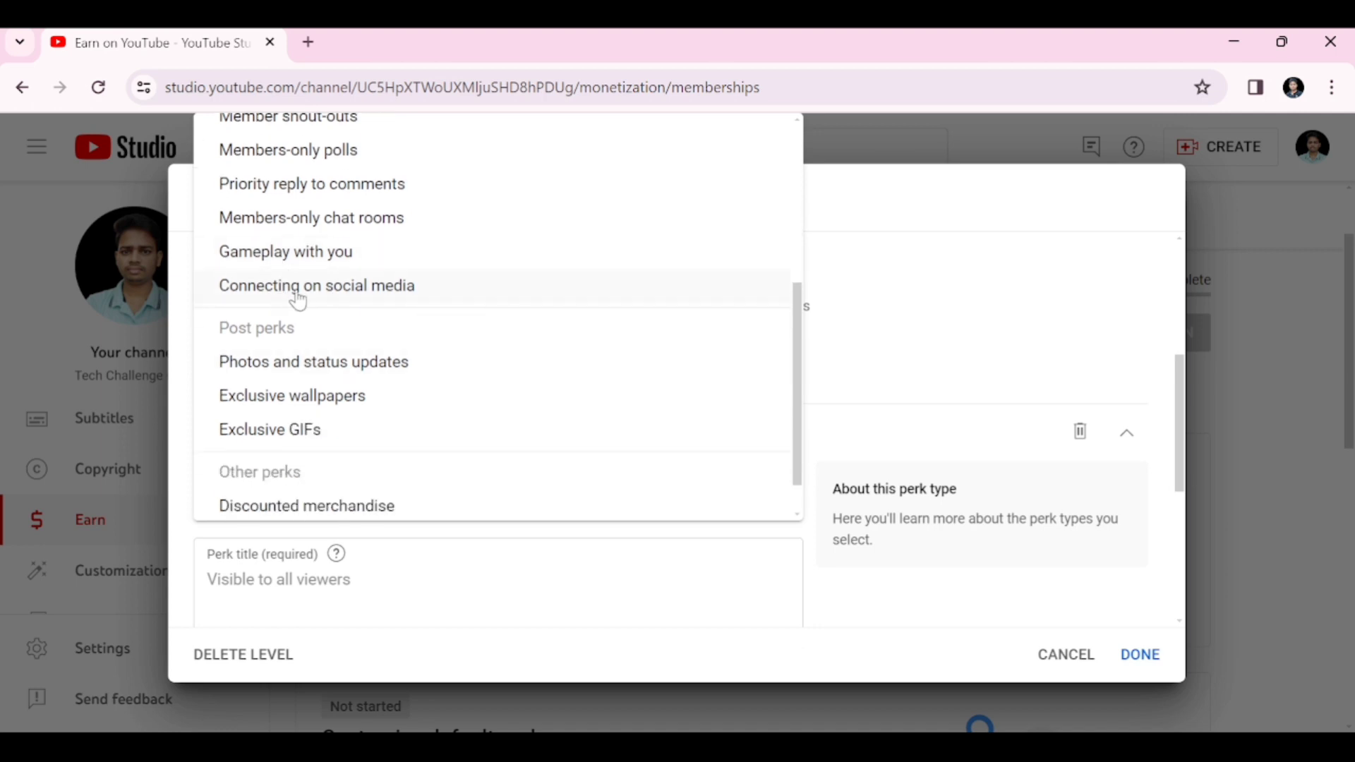
{"action": "left_click", "coordinate": [422, 288]}
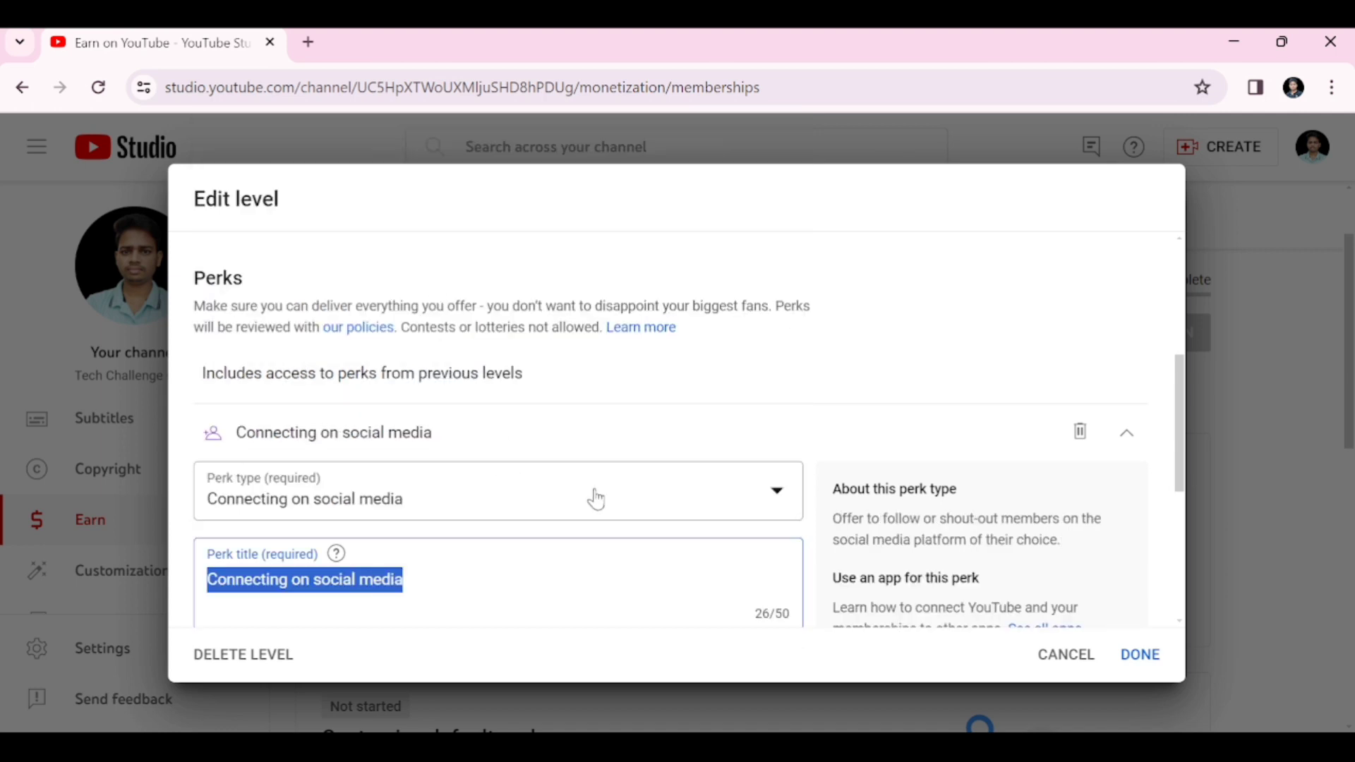
Step: Add a second perk to the Diamond level with the type Early access to new videos
{"action": "scroll", "coordinate": [597, 499], "scroll_direction": "down", "scroll_amount": 5}
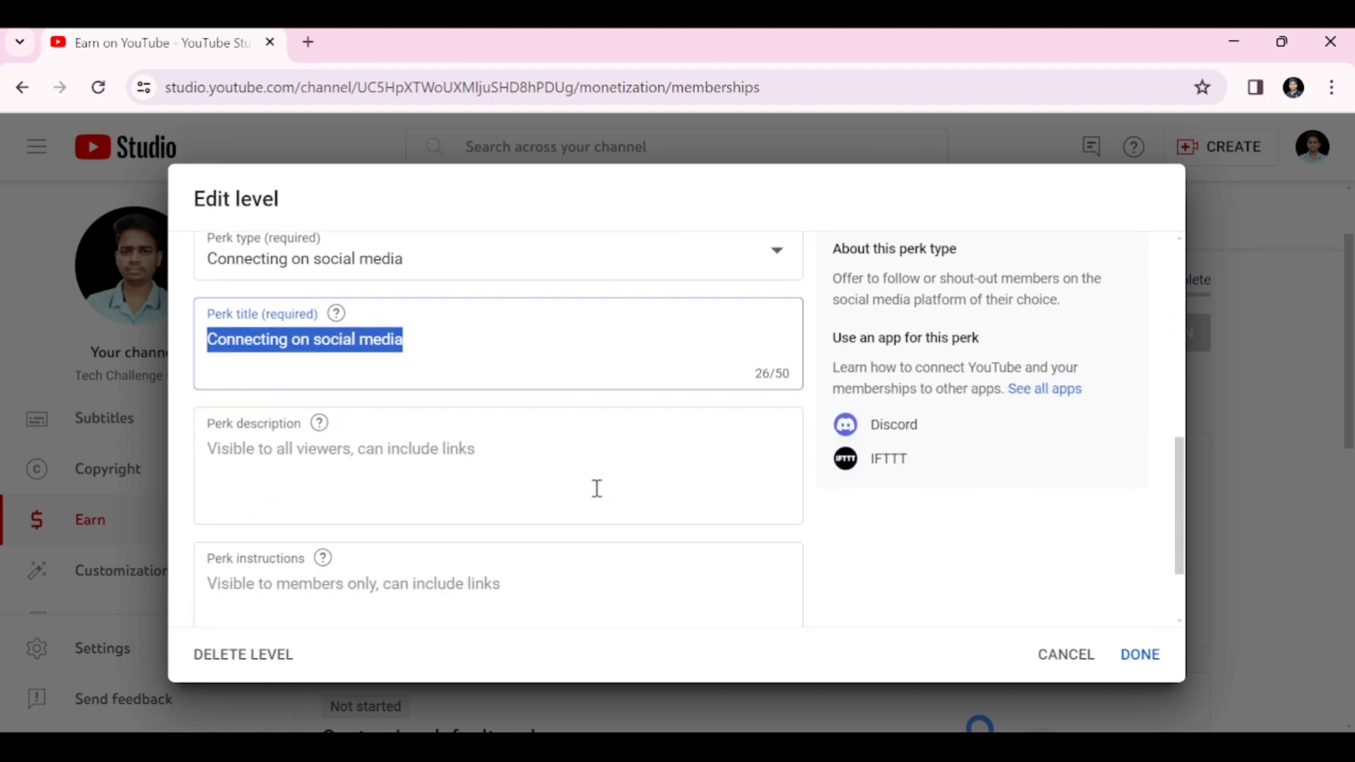
{"action": "left_click", "coordinate": [229, 582]}
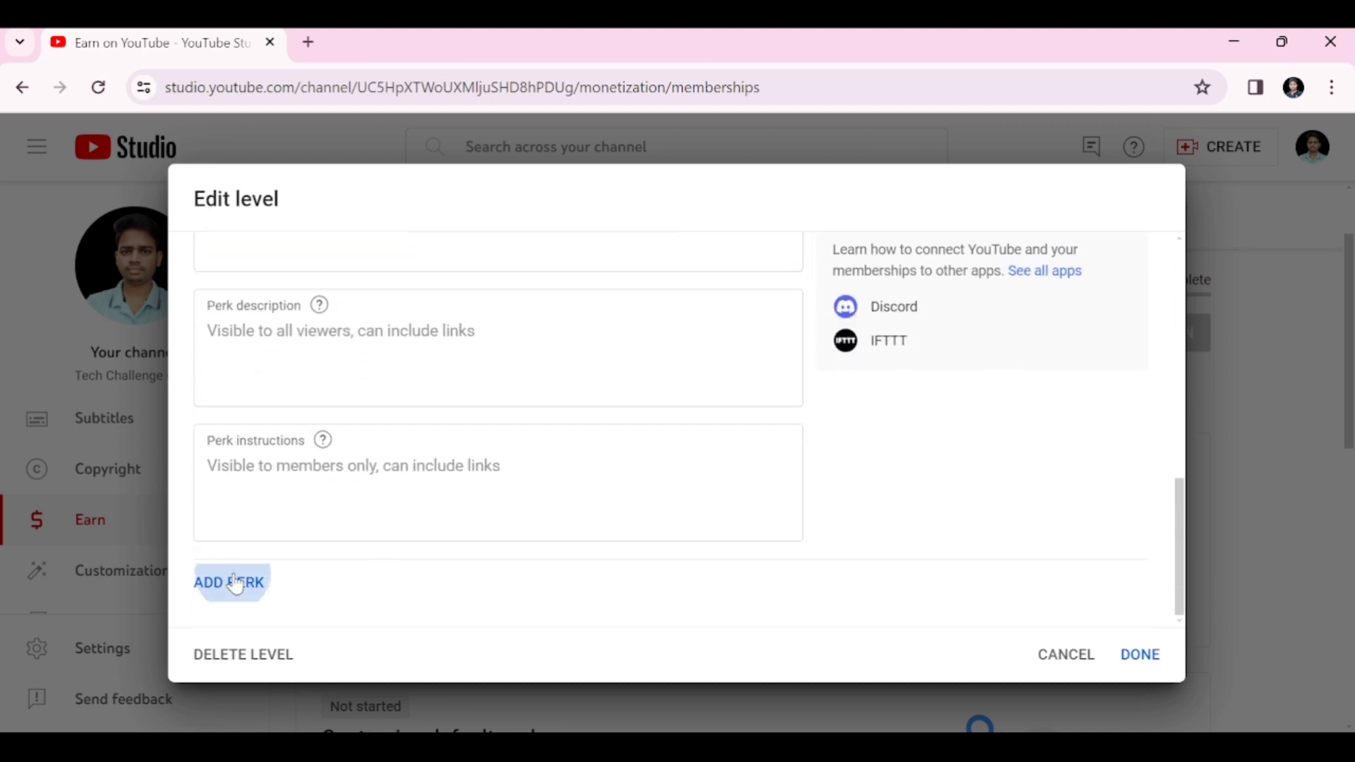
{"action": "scroll", "coordinate": [780, 473], "scroll_direction": "up", "scroll_amount": 4}
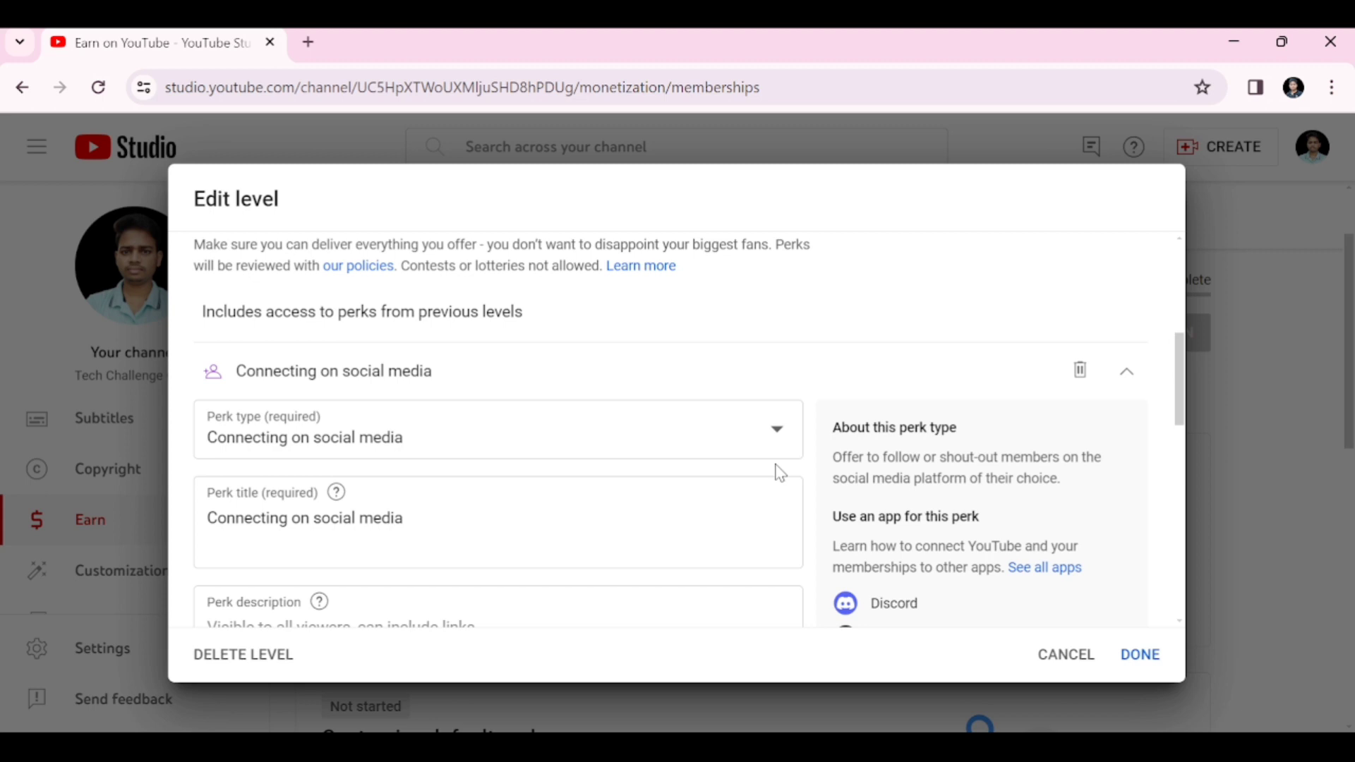
{"action": "scroll", "coordinate": [682, 464], "scroll_direction": "down", "scroll_amount": 4}
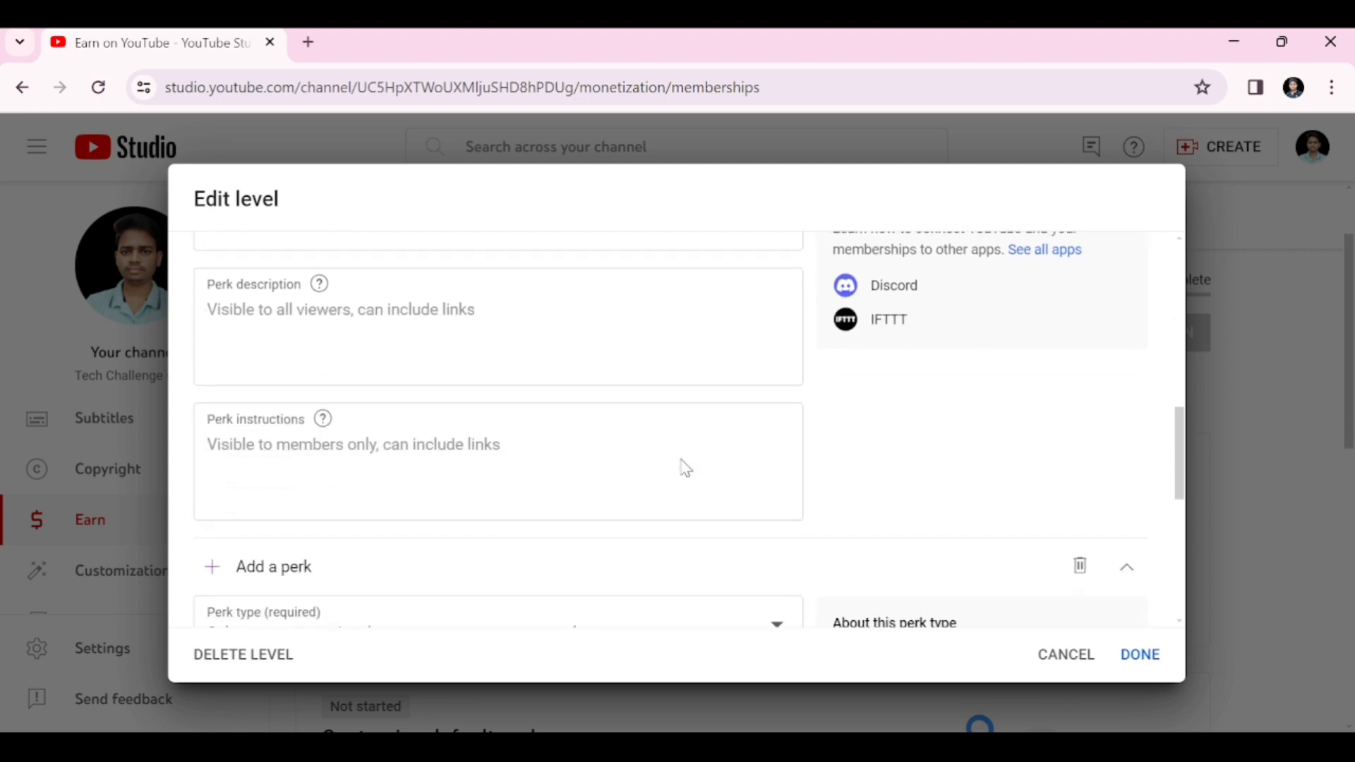
{"action": "scroll", "coordinate": [684, 464], "scroll_direction": "down", "scroll_amount": 3}
{"action": "left_click", "coordinate": [752, 426]}
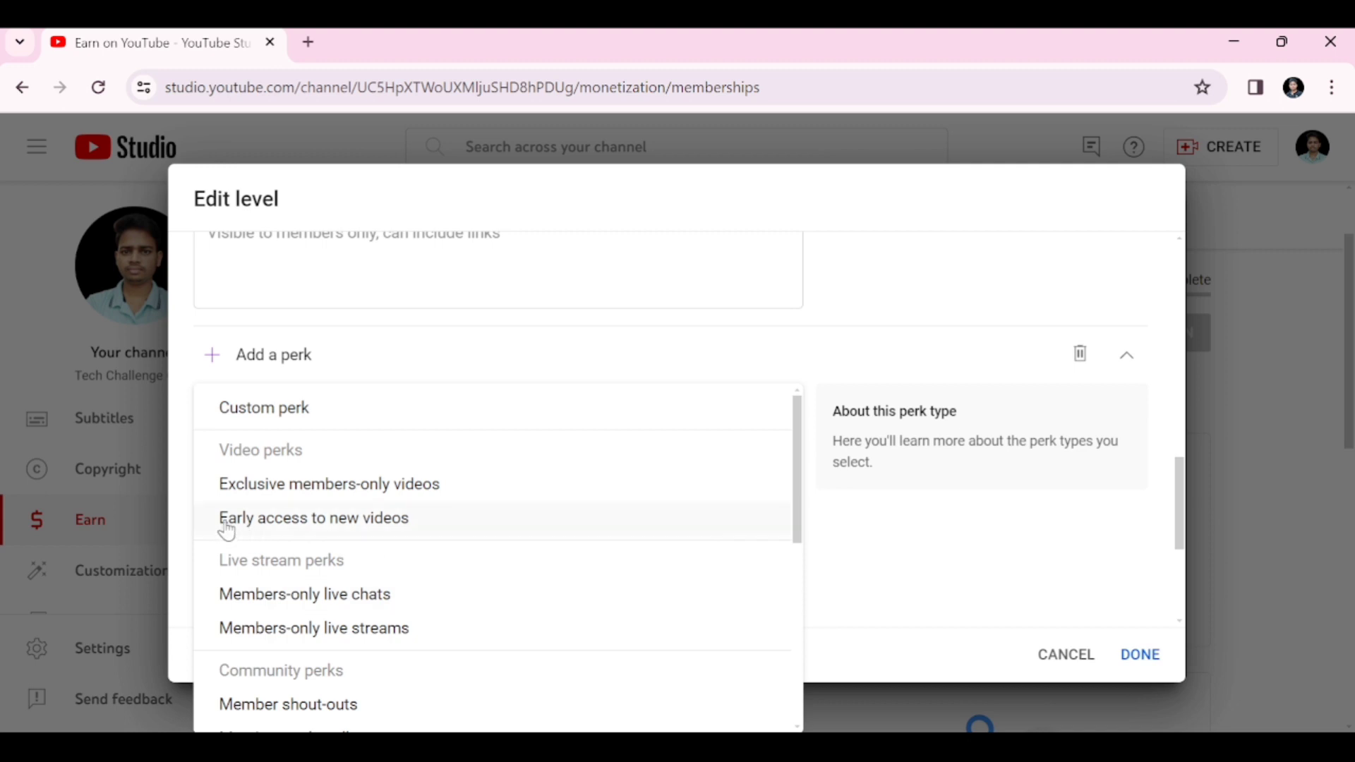
{"action": "left_click", "coordinate": [377, 520]}
Step: Add a third perk to the Diamond level with the type Members-only live streams
{"action": "scroll", "coordinate": [480, 547], "scroll_direction": "down", "scroll_amount": 3}
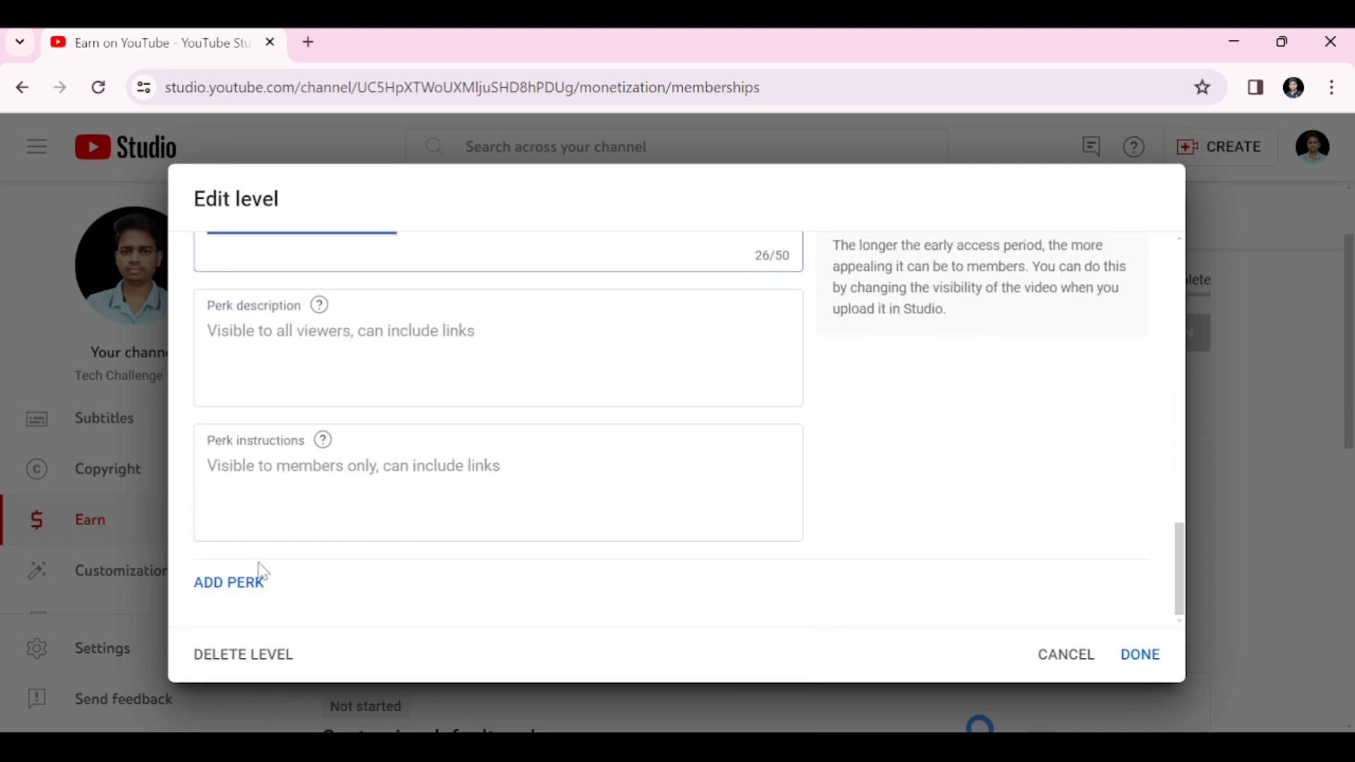
{"action": "left_click", "coordinate": [209, 584]}
{"action": "scroll", "coordinate": [374, 573], "scroll_direction": "down", "scroll_amount": 10}
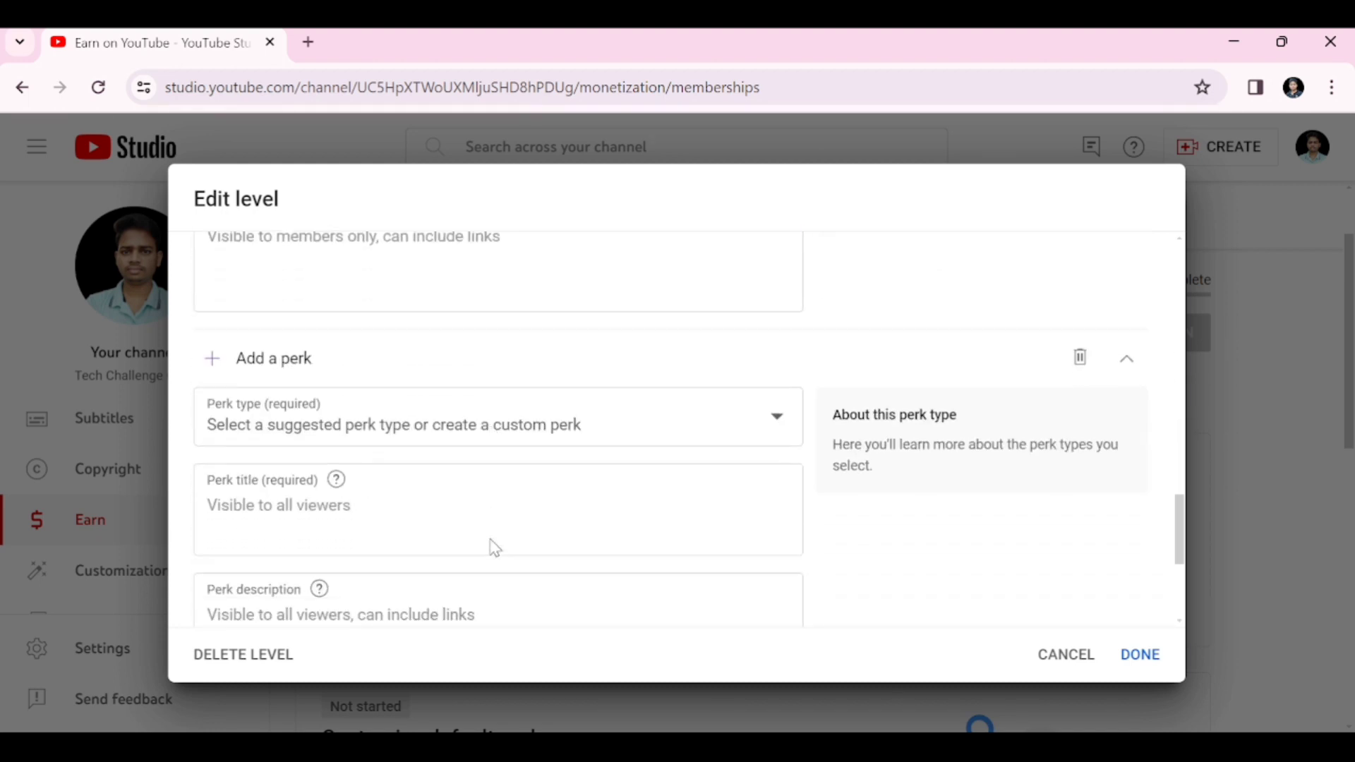
{"action": "left_click", "coordinate": [785, 397]}
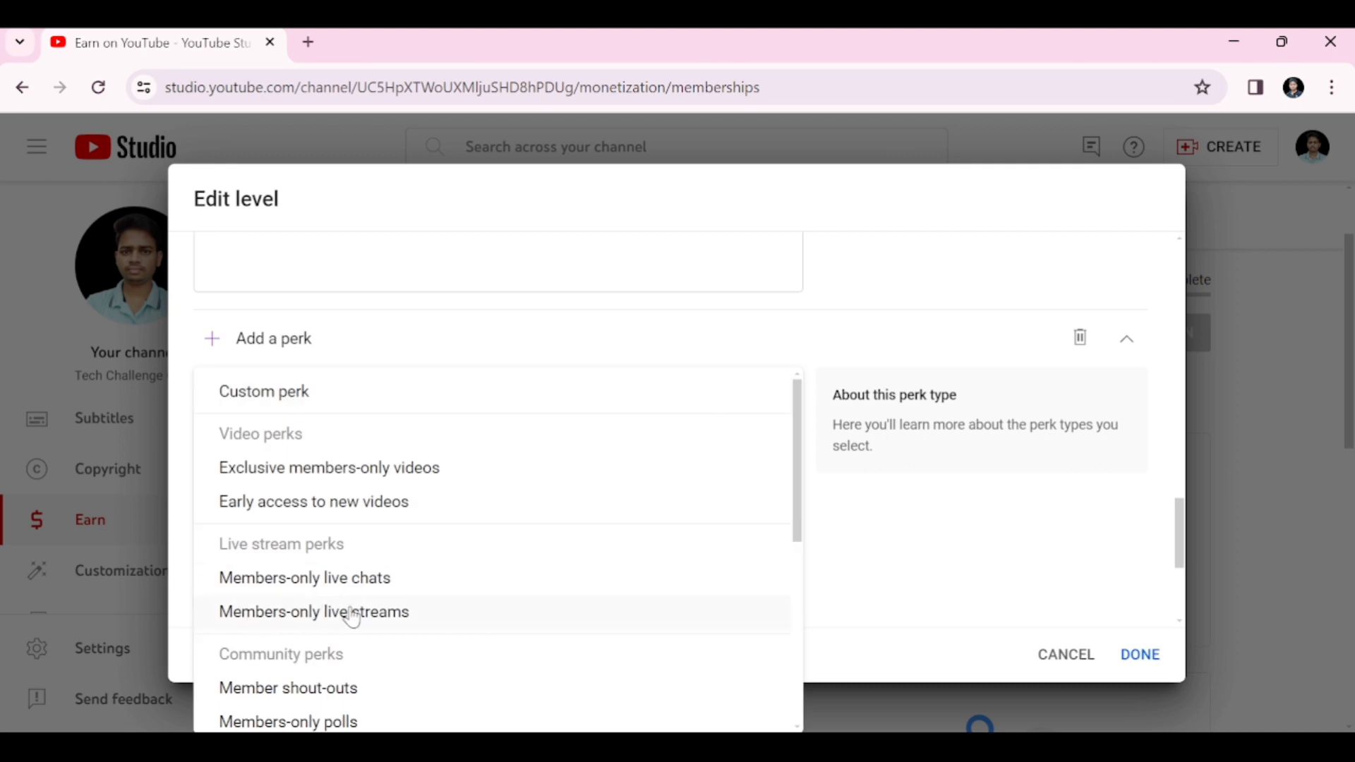
{"action": "left_click", "coordinate": [378, 613]}
Step: Add a fourth perk to the Diamond level with the type Photos and status updates
{"action": "scroll", "coordinate": [443, 579], "scroll_direction": "down", "scroll_amount": 5}
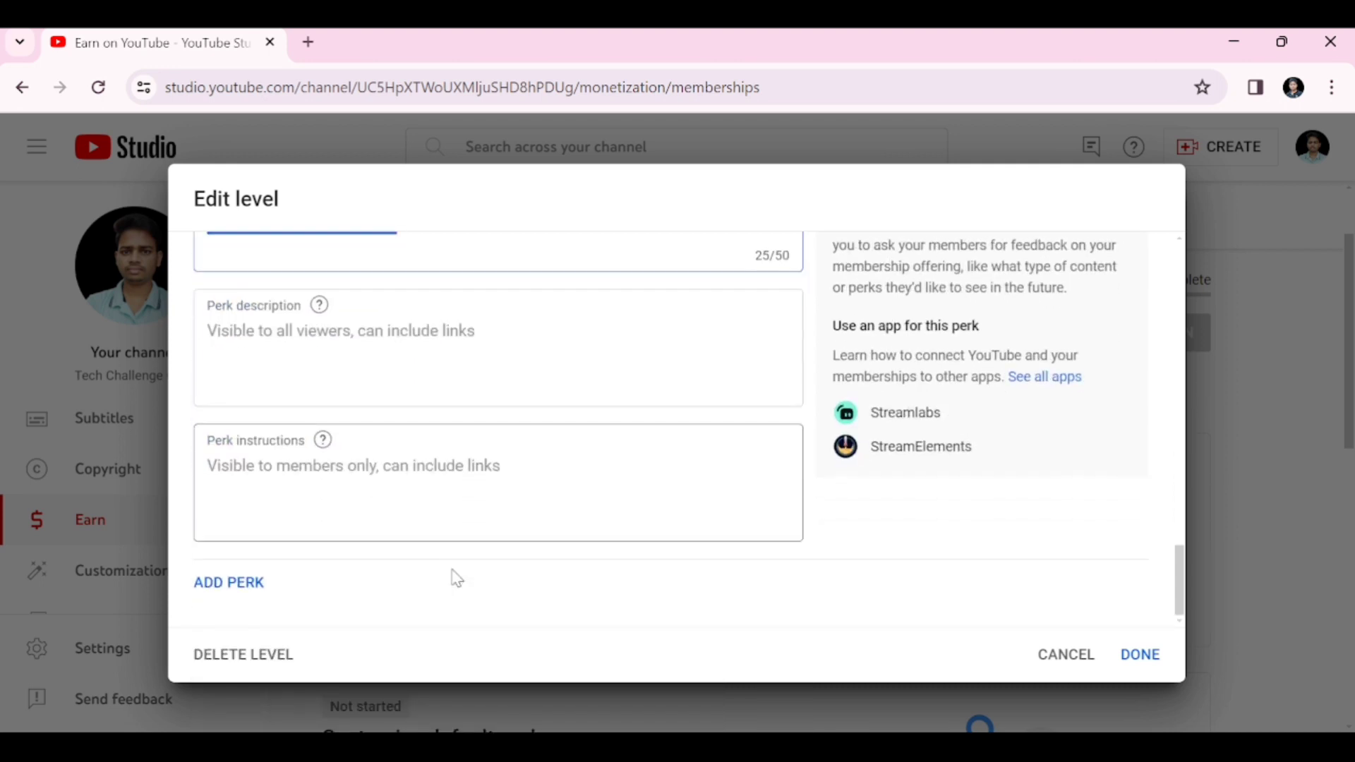
{"action": "left_click", "coordinate": [229, 582]}
{"action": "scroll", "coordinate": [566, 508], "scroll_direction": "down", "scroll_amount": 10}
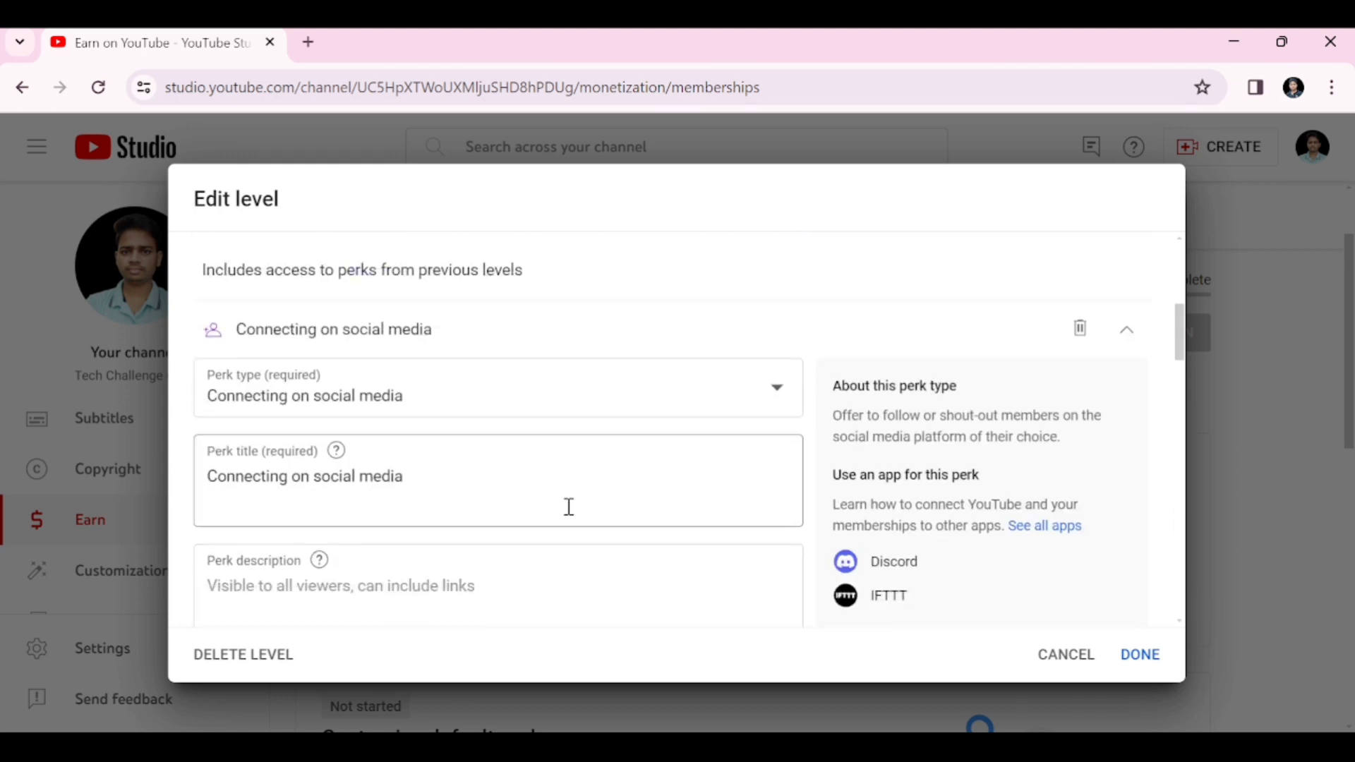
{"action": "scroll", "coordinate": [569, 507], "scroll_direction": "down", "scroll_amount": 6}
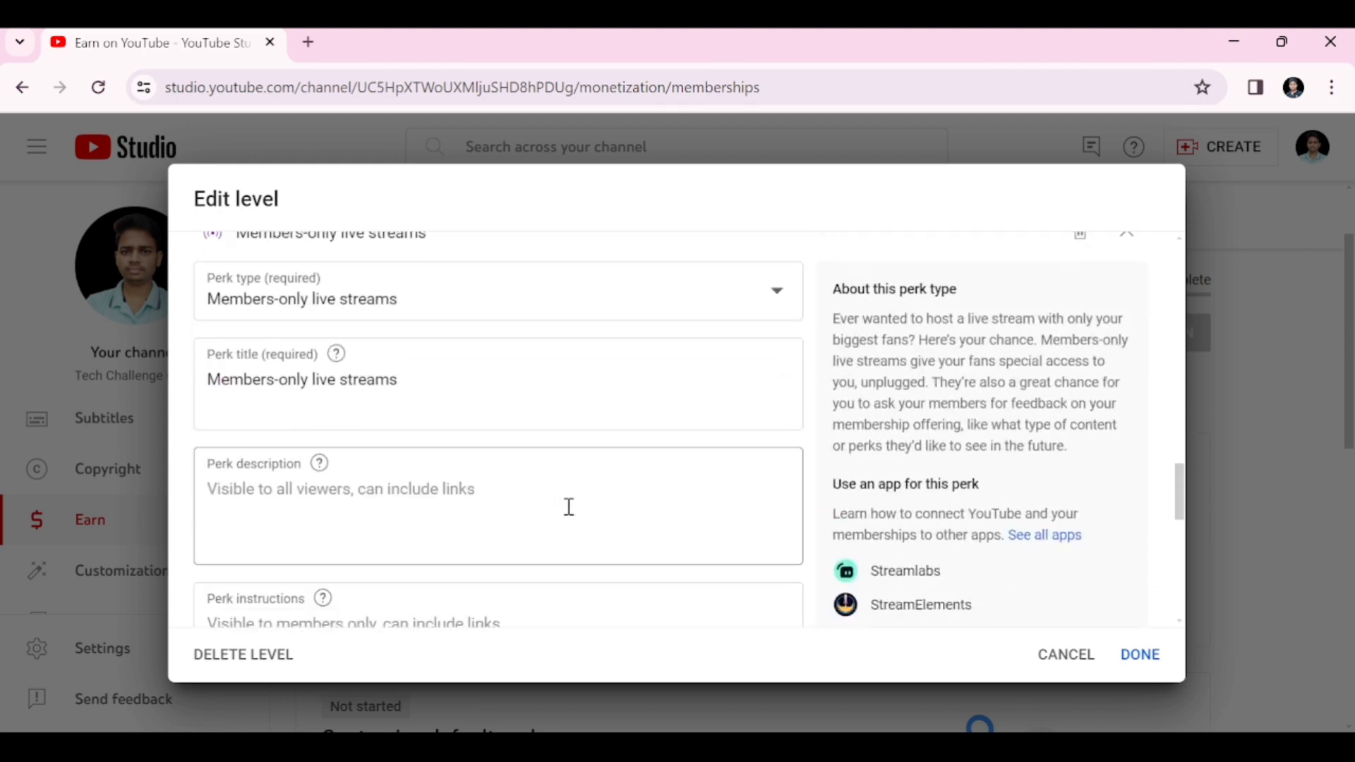
{"action": "scroll", "coordinate": [559, 489], "scroll_direction": "down", "scroll_amount": 2}
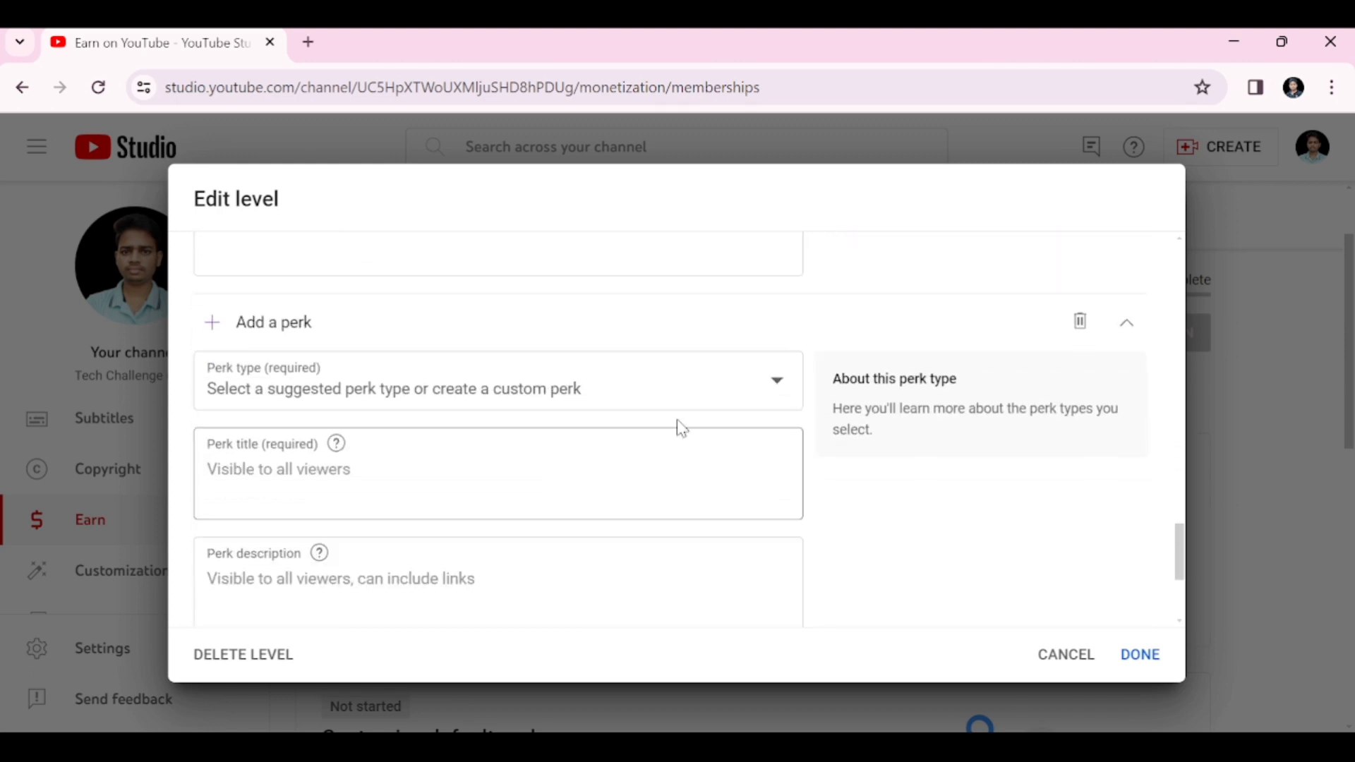
{"action": "left_click", "coordinate": [729, 395]}
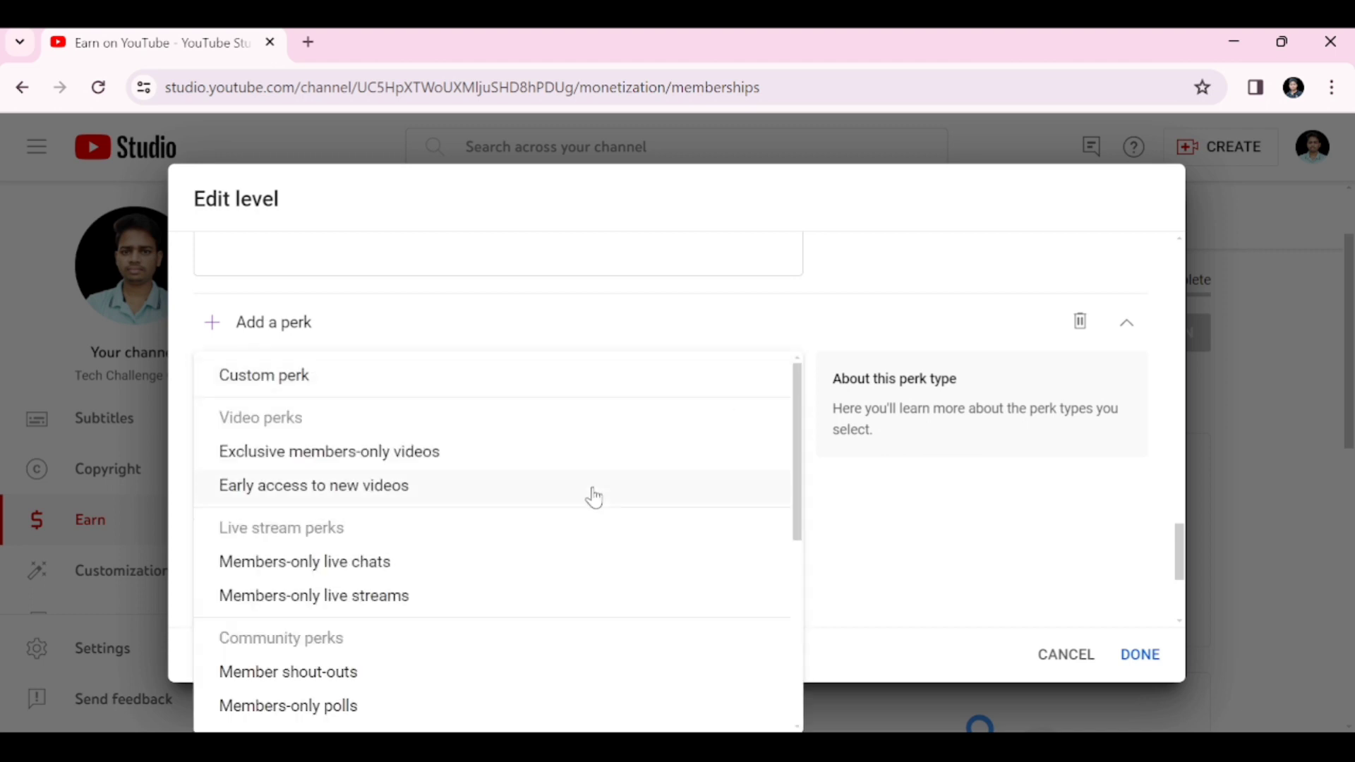
{"action": "scroll", "coordinate": [493, 542], "scroll_direction": "down", "scroll_amount": 5}
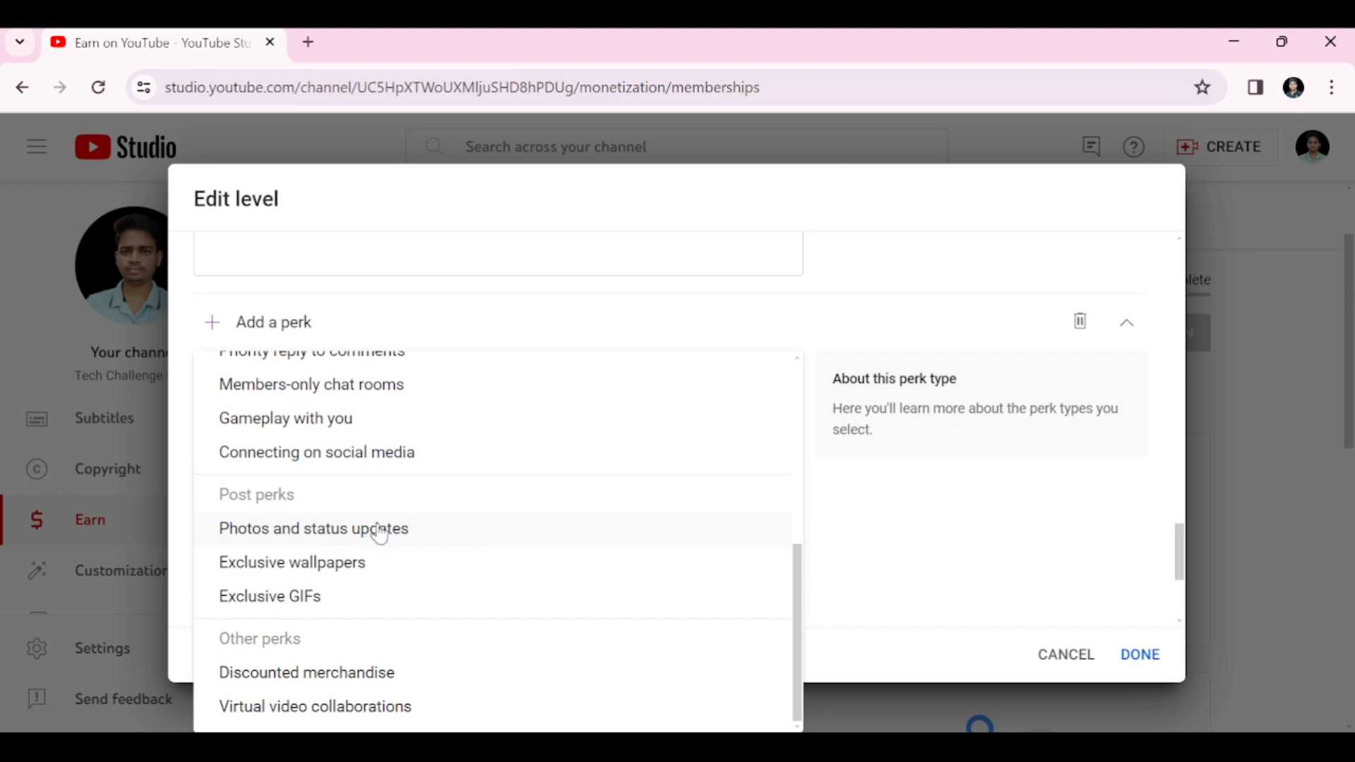
{"action": "left_click", "coordinate": [380, 532]}
Step: Add a fifth perk to the Diamond level with the type Virtual video collaborations and finish editing the level
{"action": "scroll", "coordinate": [460, 513], "scroll_direction": "down", "scroll_amount": 3}
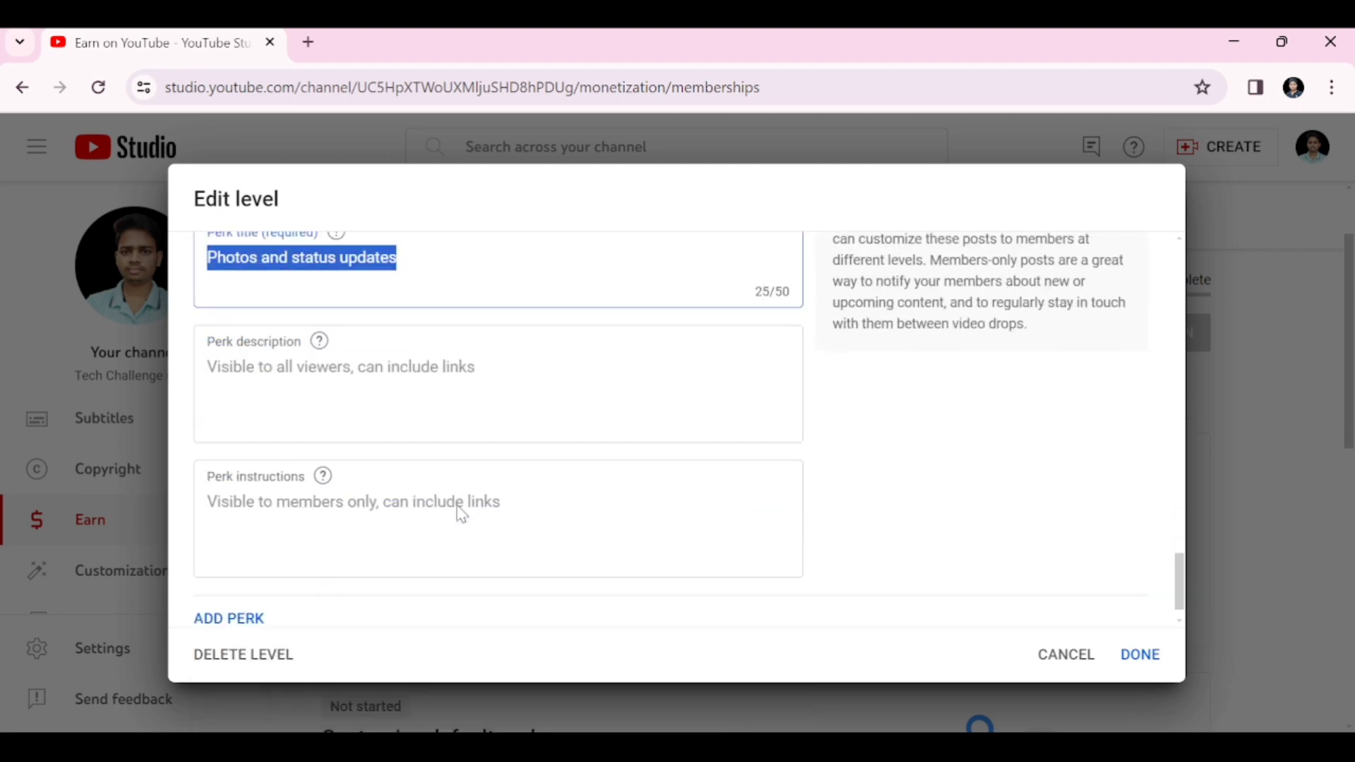
{"action": "left_click", "coordinate": [236, 616]}
{"action": "scroll", "coordinate": [527, 526], "scroll_direction": "down", "scroll_amount": 15}
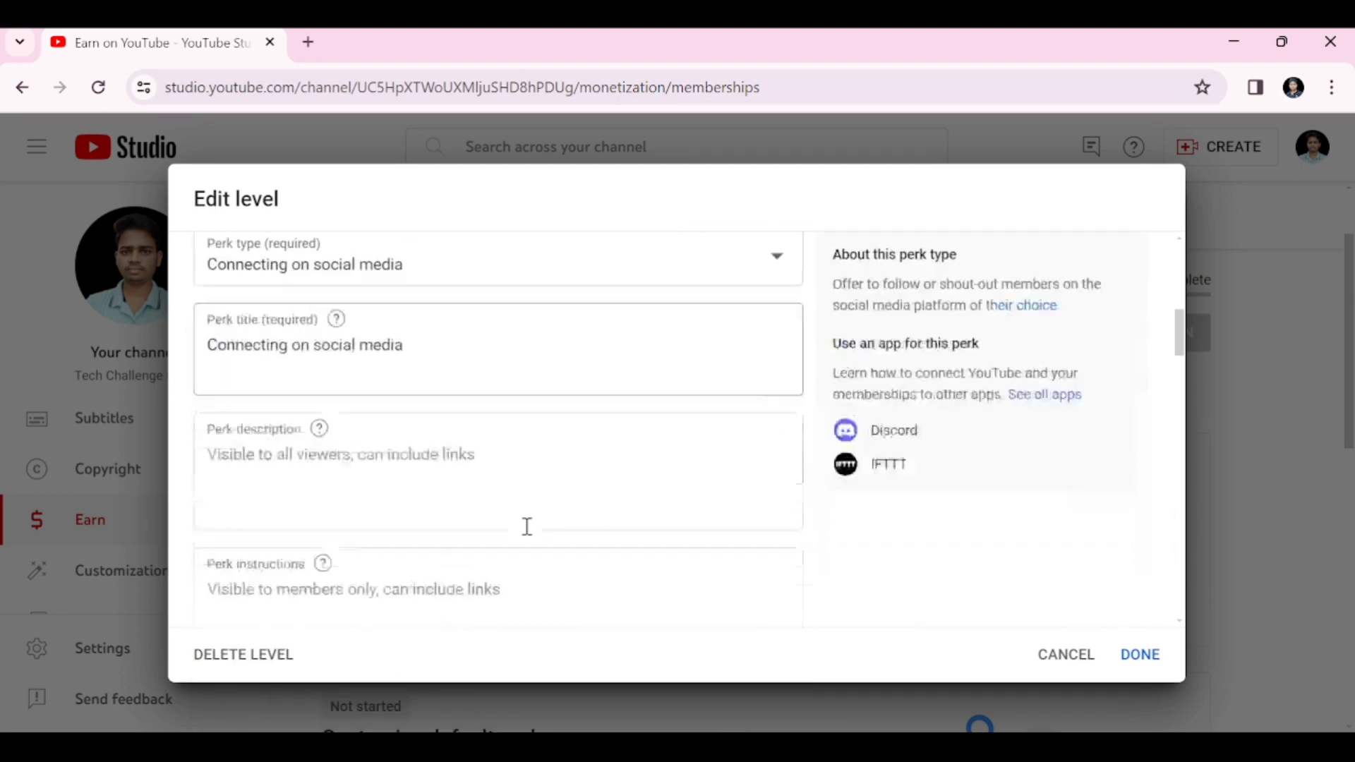
{"action": "scroll", "coordinate": [572, 521], "scroll_direction": "down", "scroll_amount": 10}
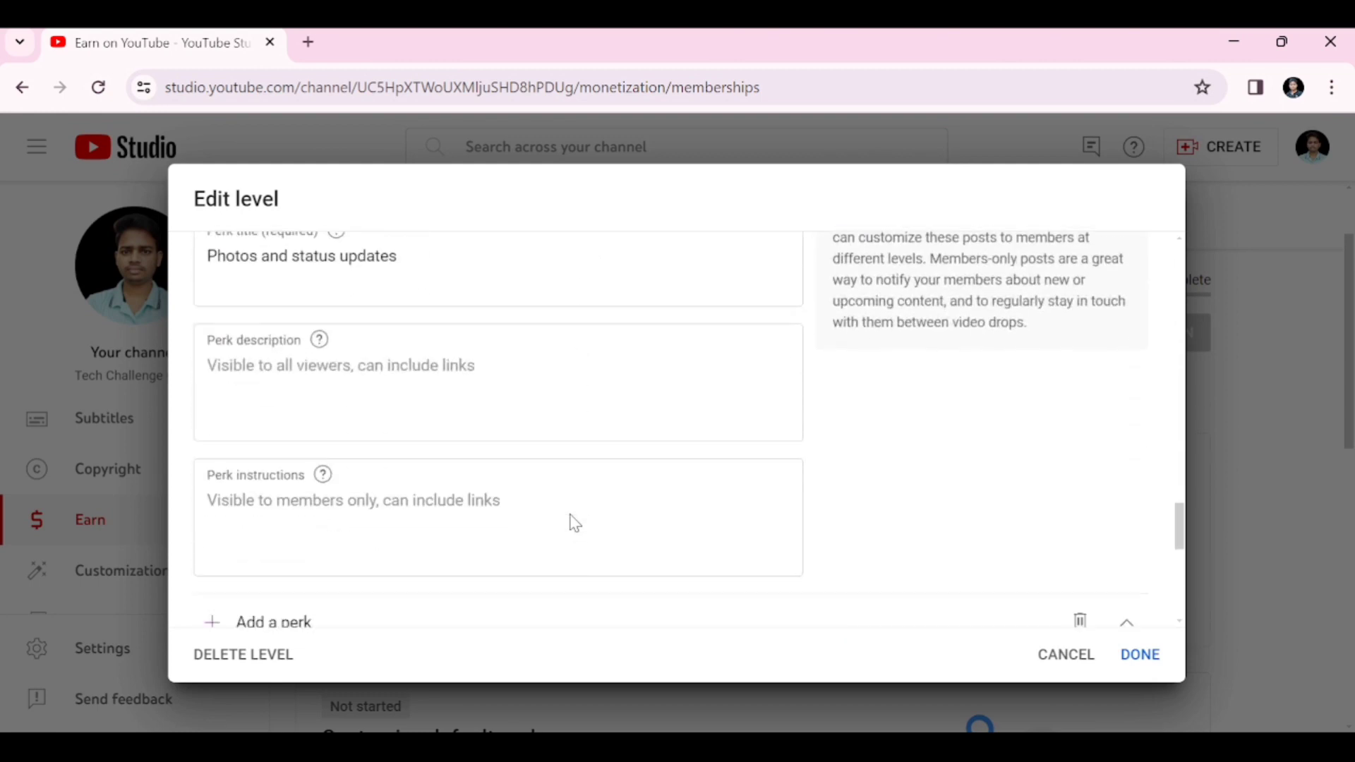
{"action": "left_click", "coordinate": [741, 376]}
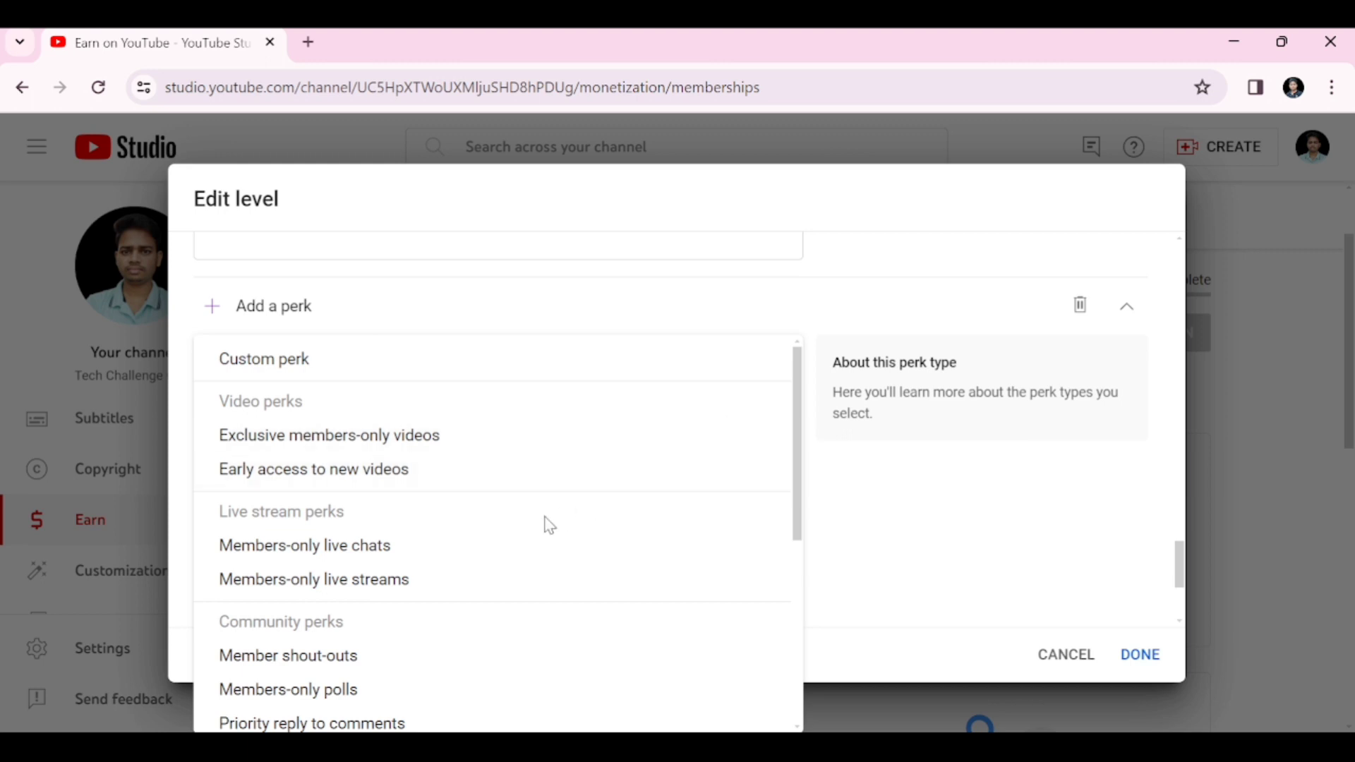
{"action": "scroll", "coordinate": [472, 557], "scroll_direction": "down", "scroll_amount": 5}
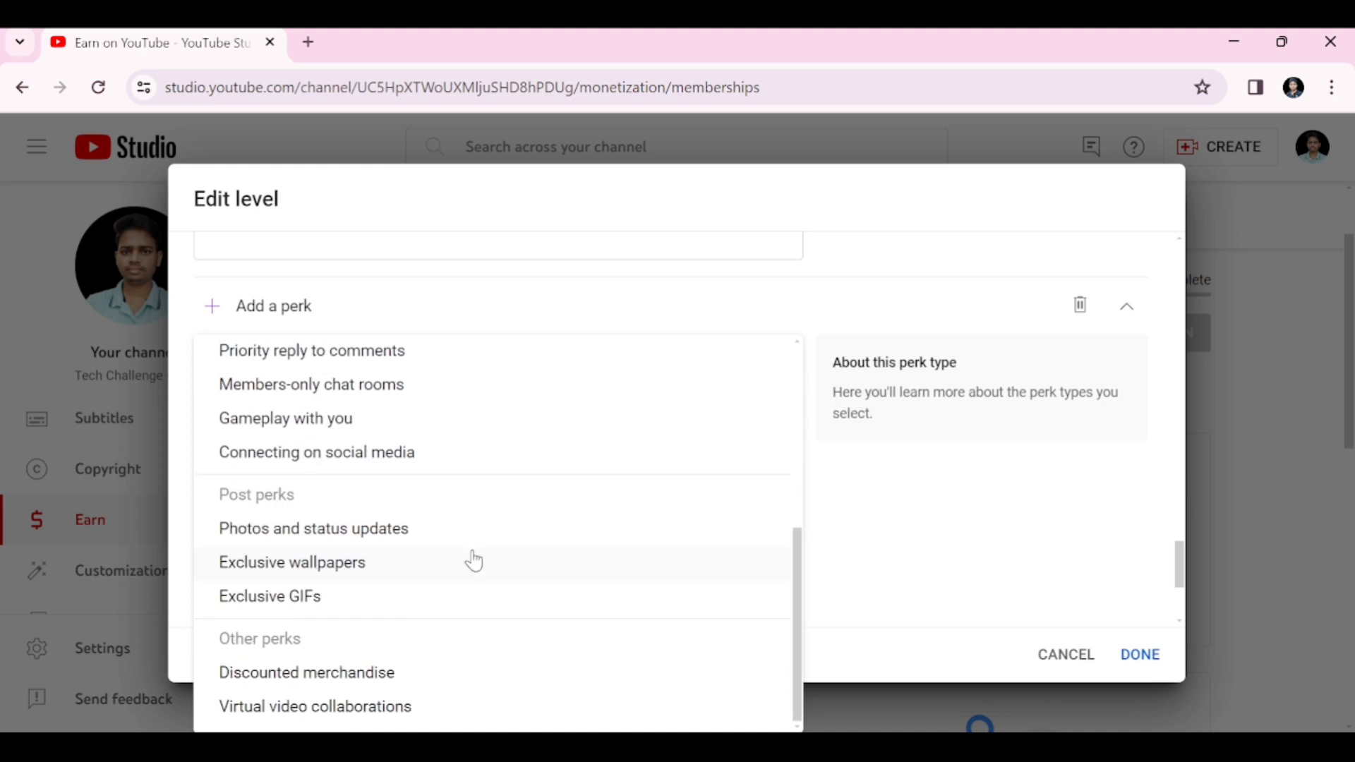
{"action": "left_click", "coordinate": [360, 708]}
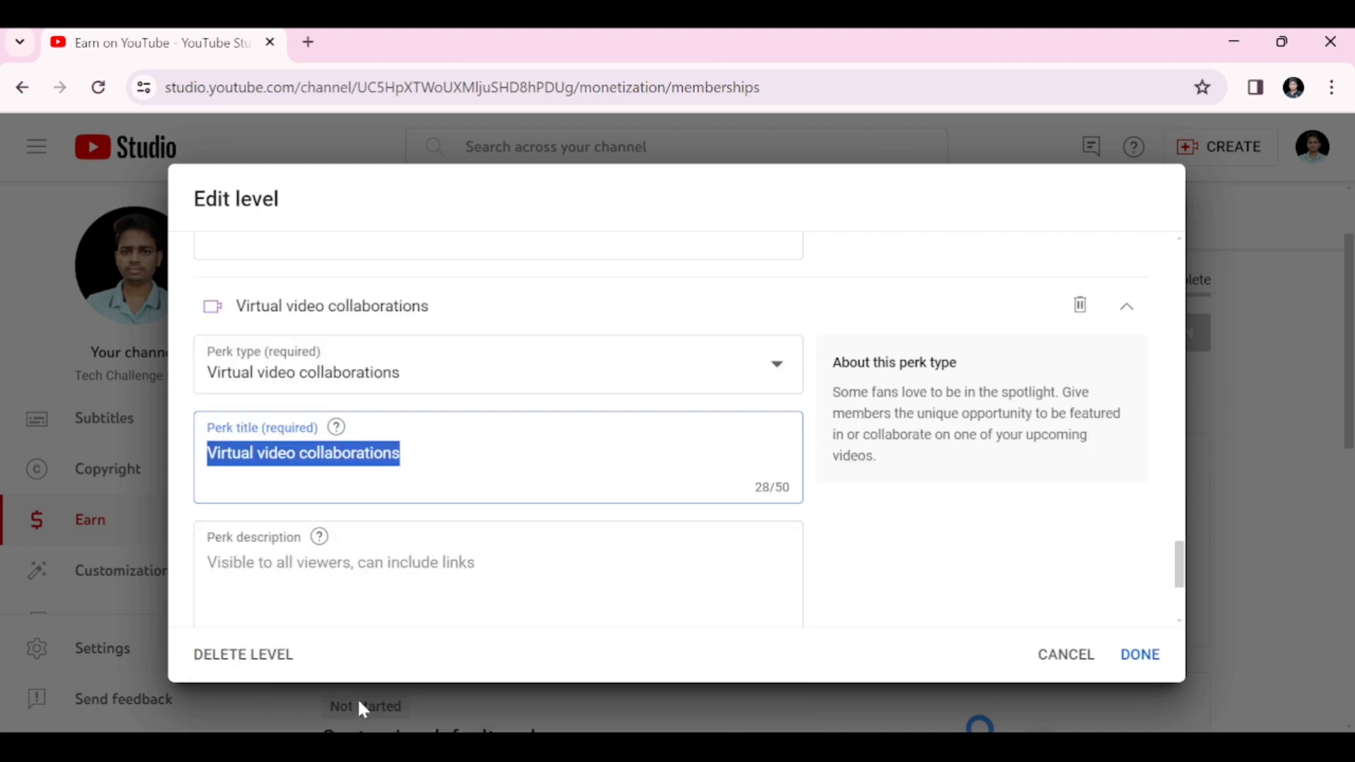
{"action": "left_click", "coordinate": [1141, 655]}
Step: Review the prices and perks of the Silver, Gold and Diamond levels in the draft memberships offer
{"action": "scroll", "coordinate": [493, 375], "scroll_direction": "down", "scroll_amount": 1}
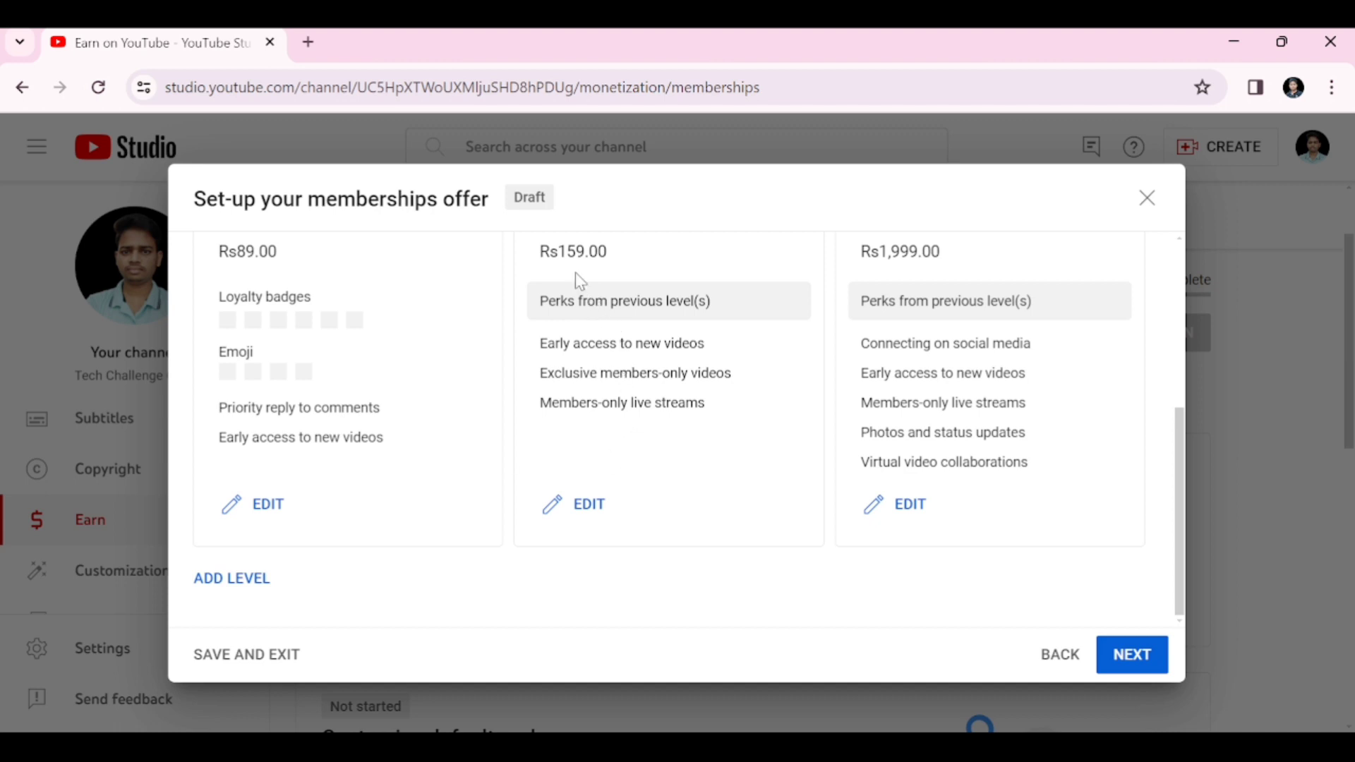
{"action": "scroll", "coordinate": [574, 265], "scroll_direction": "up", "scroll_amount": 3}
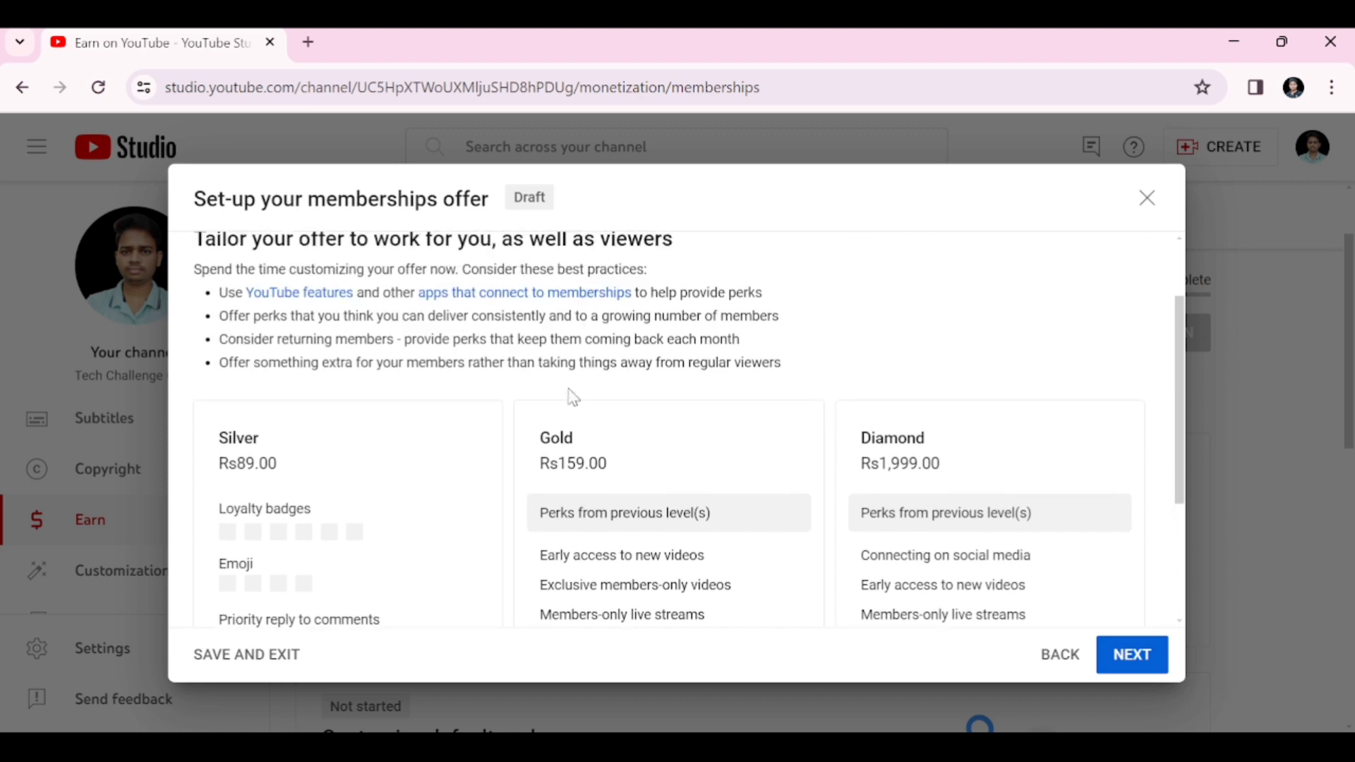
{"action": "scroll", "coordinate": [572, 372], "scroll_direction": "down", "scroll_amount": 2}
{"action": "scroll", "coordinate": [589, 351], "scroll_direction": "down", "scroll_amount": 2}
{"action": "scroll", "coordinate": [553, 351], "scroll_direction": "up", "scroll_amount": 2}
{"action": "scroll", "coordinate": [612, 409], "scroll_direction": "down", "scroll_amount": 2}
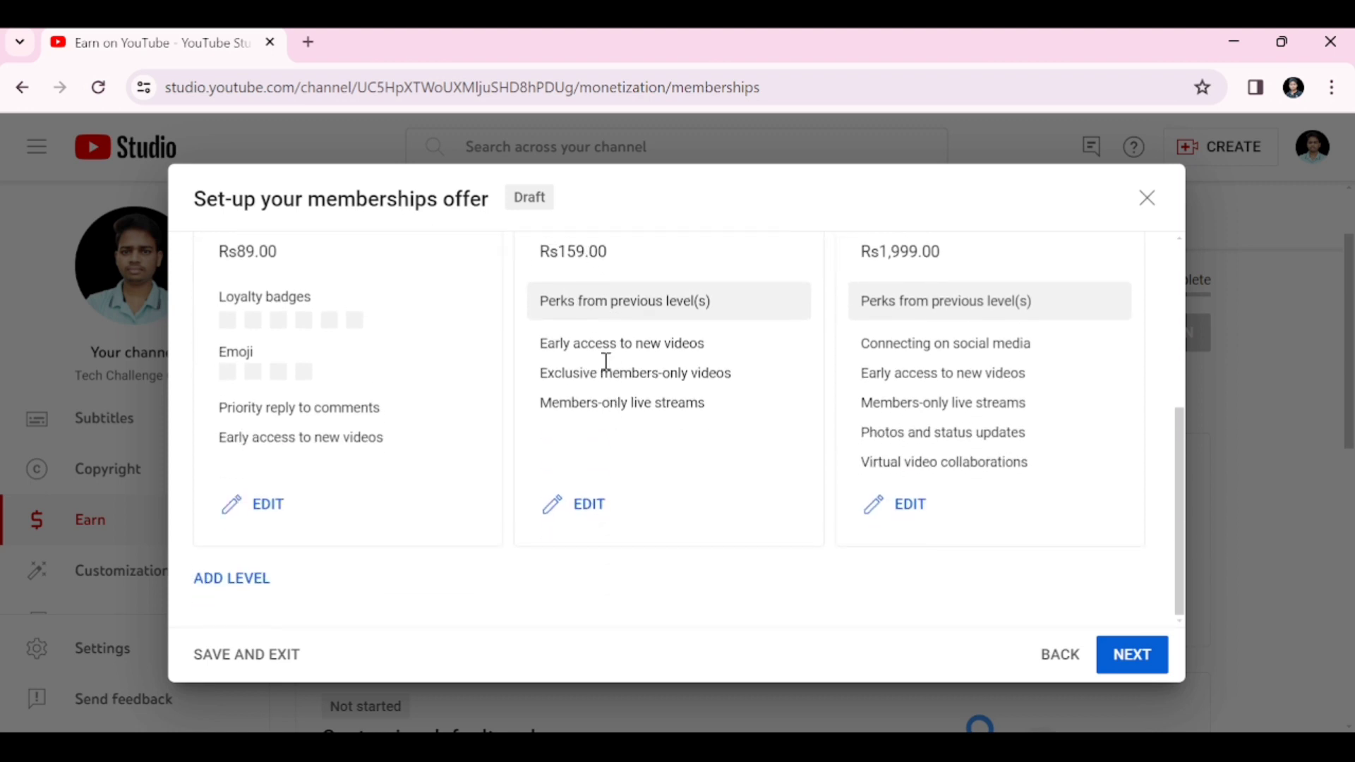
{"action": "scroll", "coordinate": [597, 340], "scroll_direction": "up", "scroll_amount": 2}
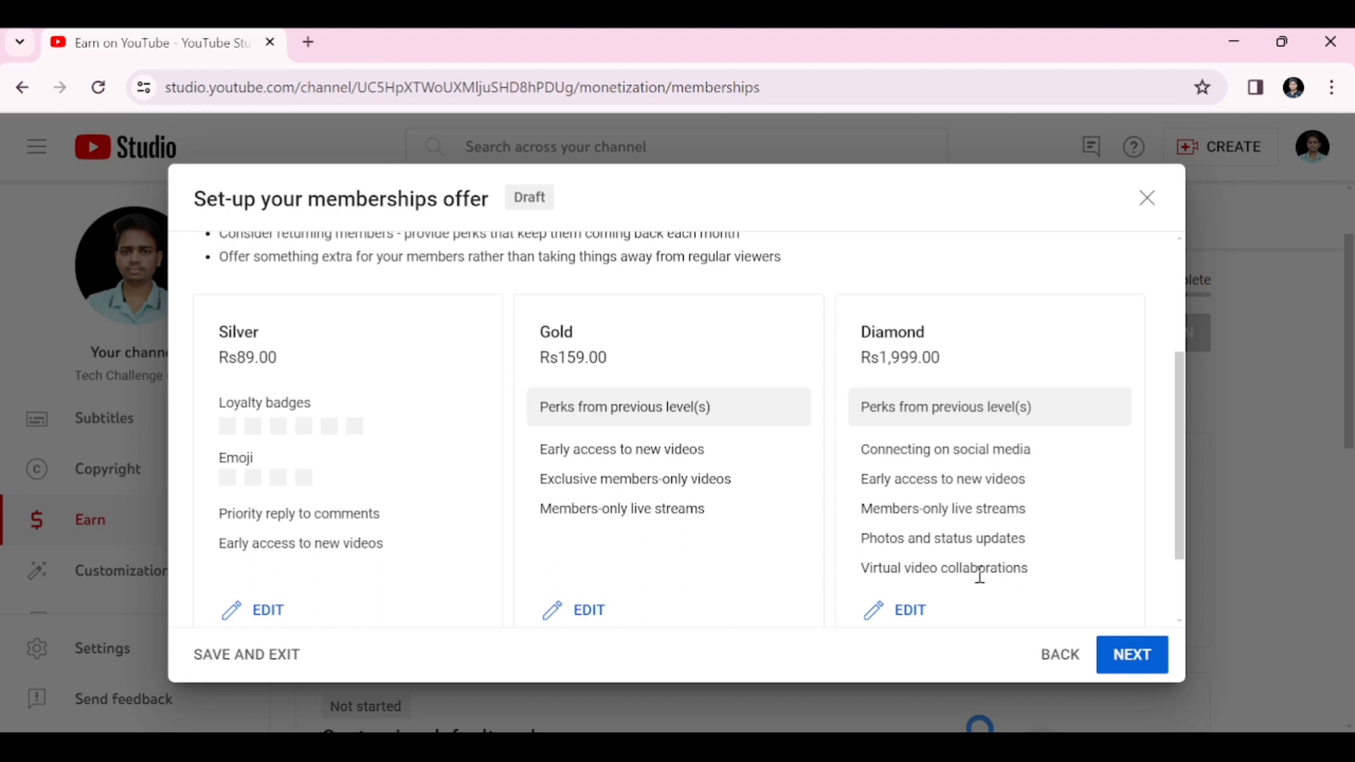
{"action": "scroll", "coordinate": [991, 568], "scroll_direction": "down", "scroll_amount": 2}
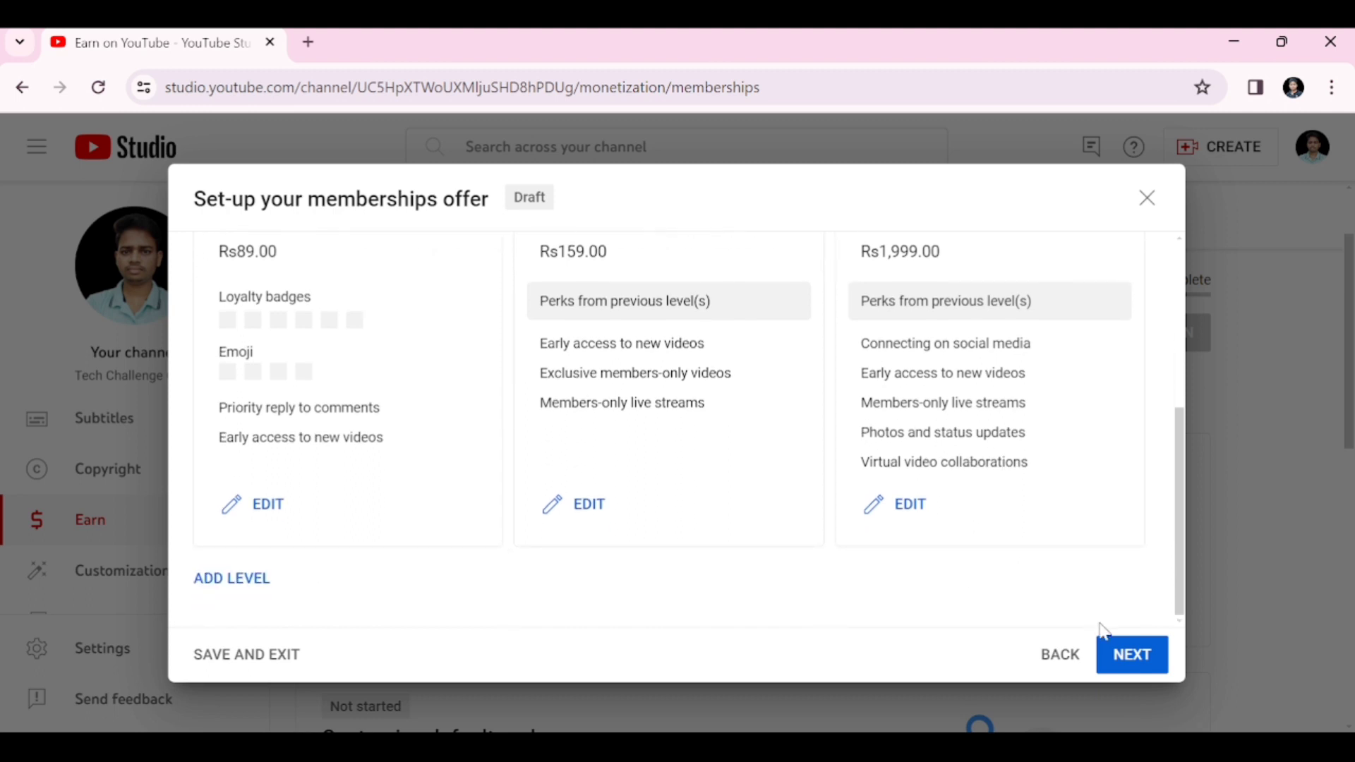
Step: Proceed to the offer's submission page and check its summary of level names, monthly prices and perks
{"action": "left_click", "coordinate": [1134, 656]}
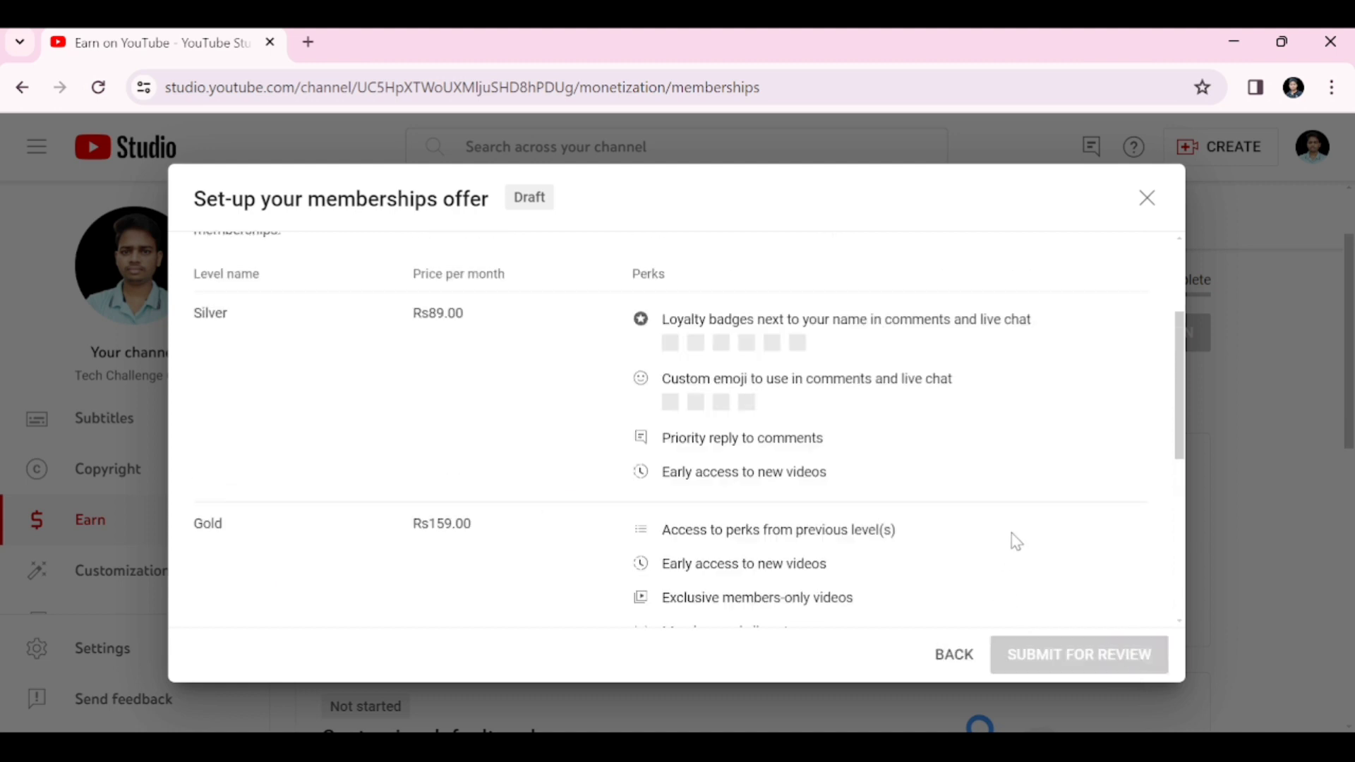
{"action": "scroll", "coordinate": [1014, 538], "scroll_direction": "up", "scroll_amount": 3}
{"action": "scroll", "coordinate": [621, 505], "scroll_direction": "down", "scroll_amount": 1}
{"action": "scroll", "coordinate": [606, 508], "scroll_direction": "down", "scroll_amount": 1}
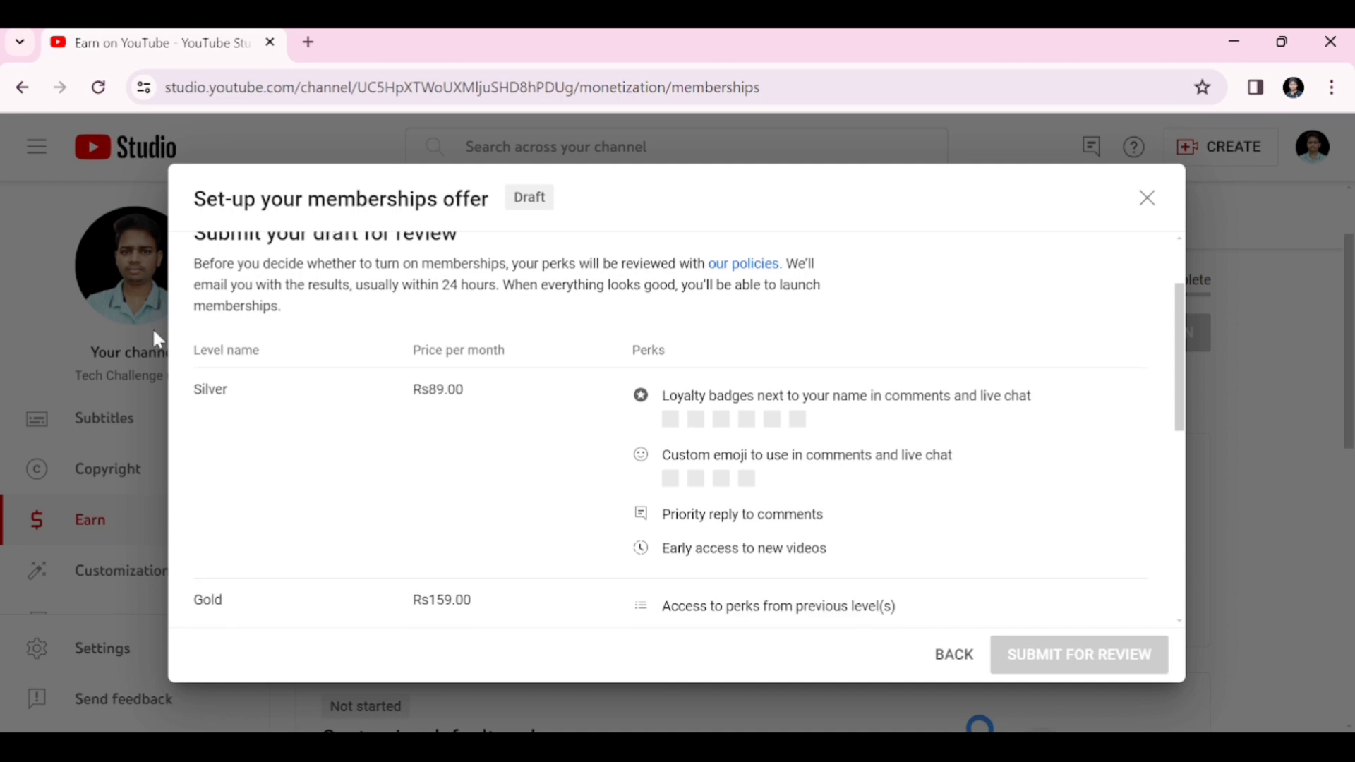
{"action": "scroll", "coordinate": [220, 452], "scroll_direction": "down", "scroll_amount": 3}
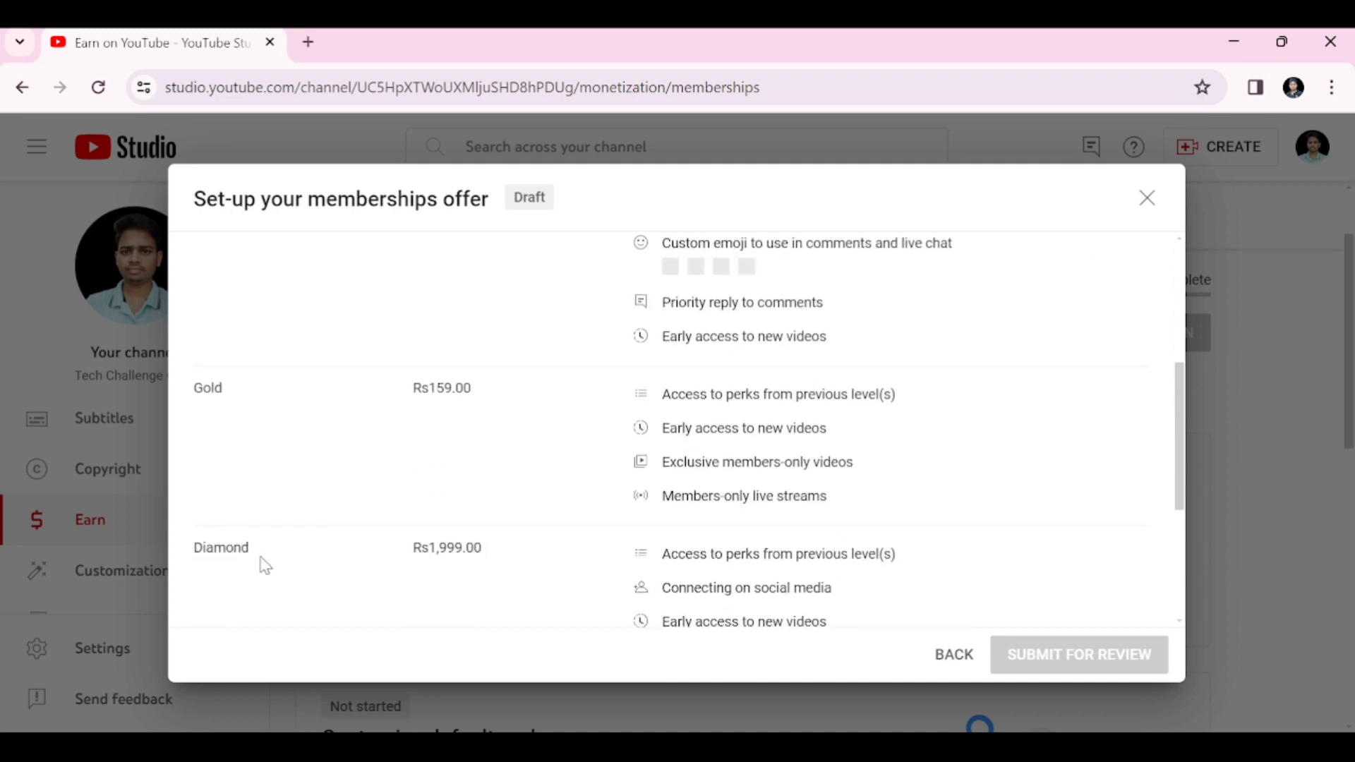
{"action": "scroll", "coordinate": [600, 365], "scroll_direction": "up", "scroll_amount": 3}
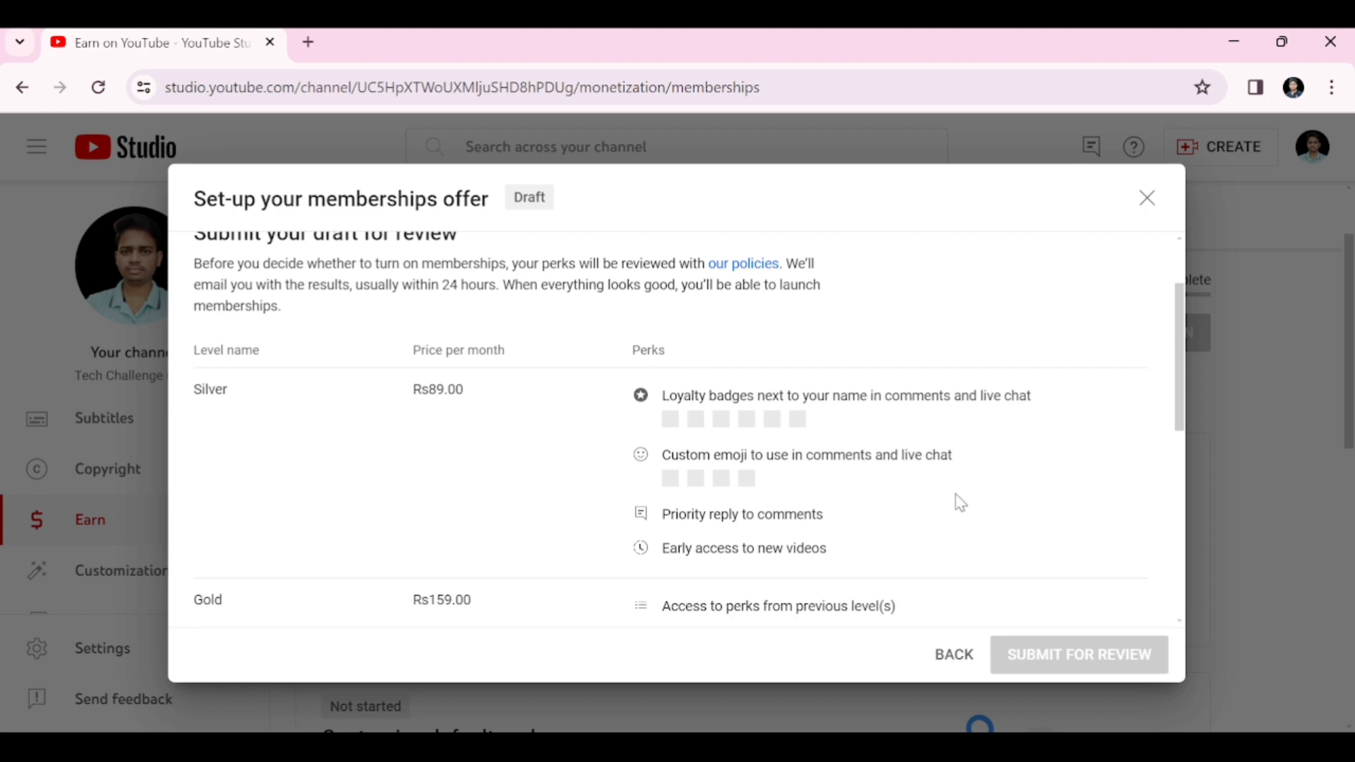
{"action": "scroll", "coordinate": [955, 501], "scroll_direction": "down", "scroll_amount": 6}
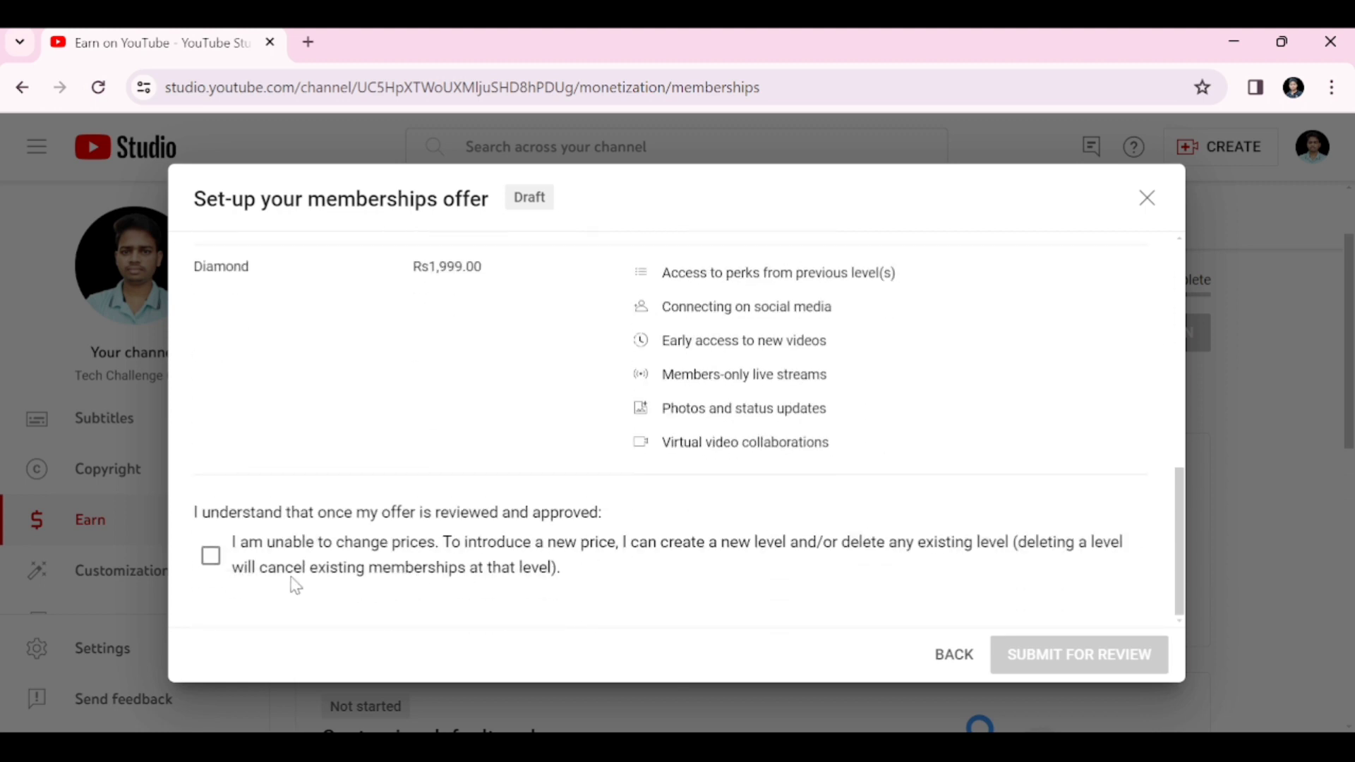
Step: Acknowledge that prices cannot be changed, confirm the offer's policy compliance and submit the memberships offer for review
{"action": "left_click", "coordinate": [212, 557]}
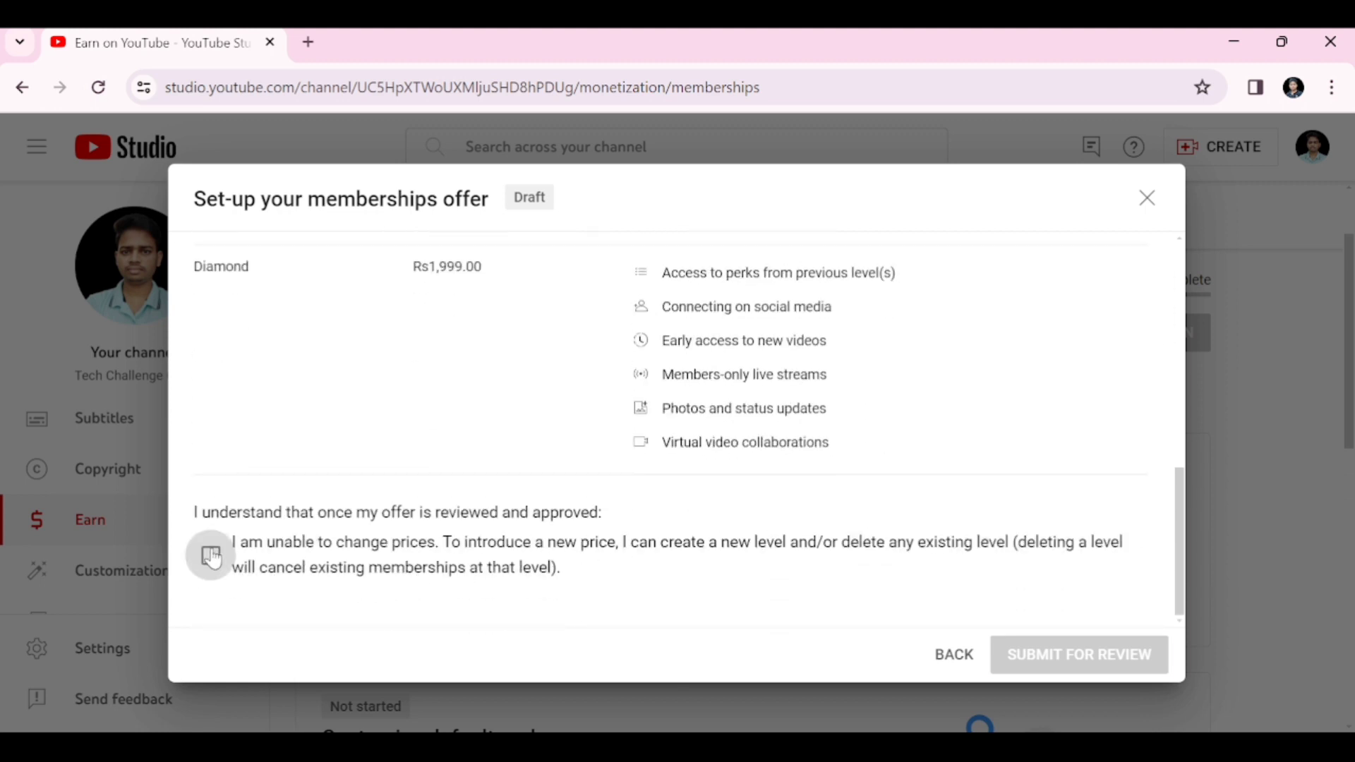
{"action": "left_click", "coordinate": [1107, 657]}
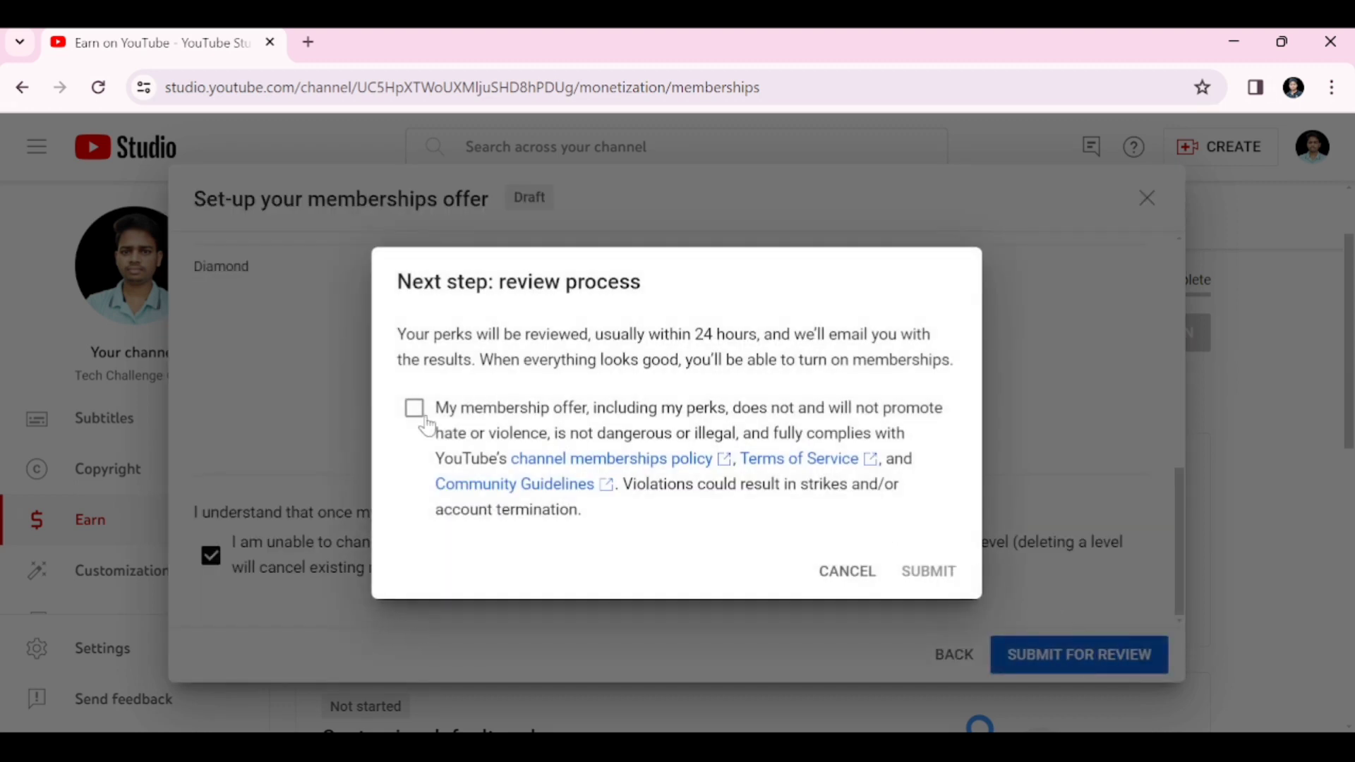
{"action": "left_click", "coordinate": [415, 409]}
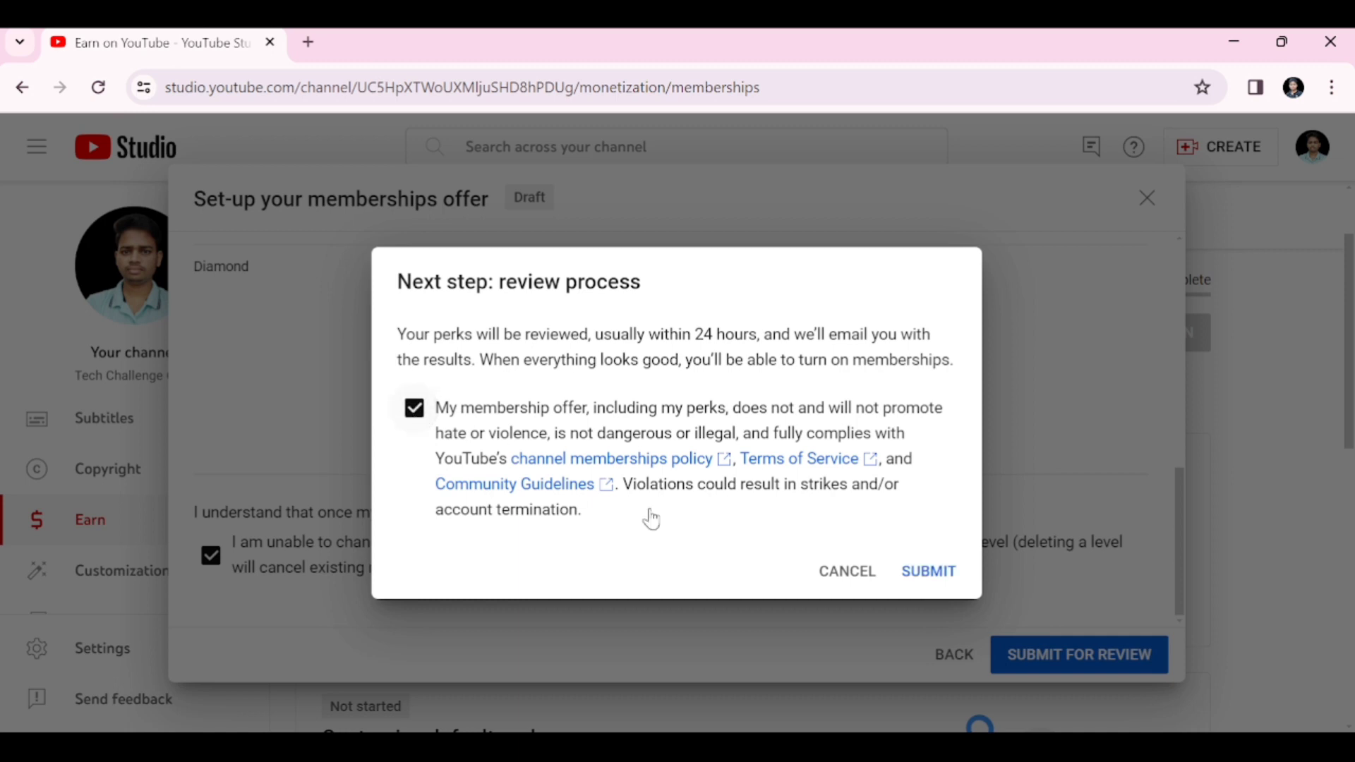
{"action": "left_click", "coordinate": [928, 572]}
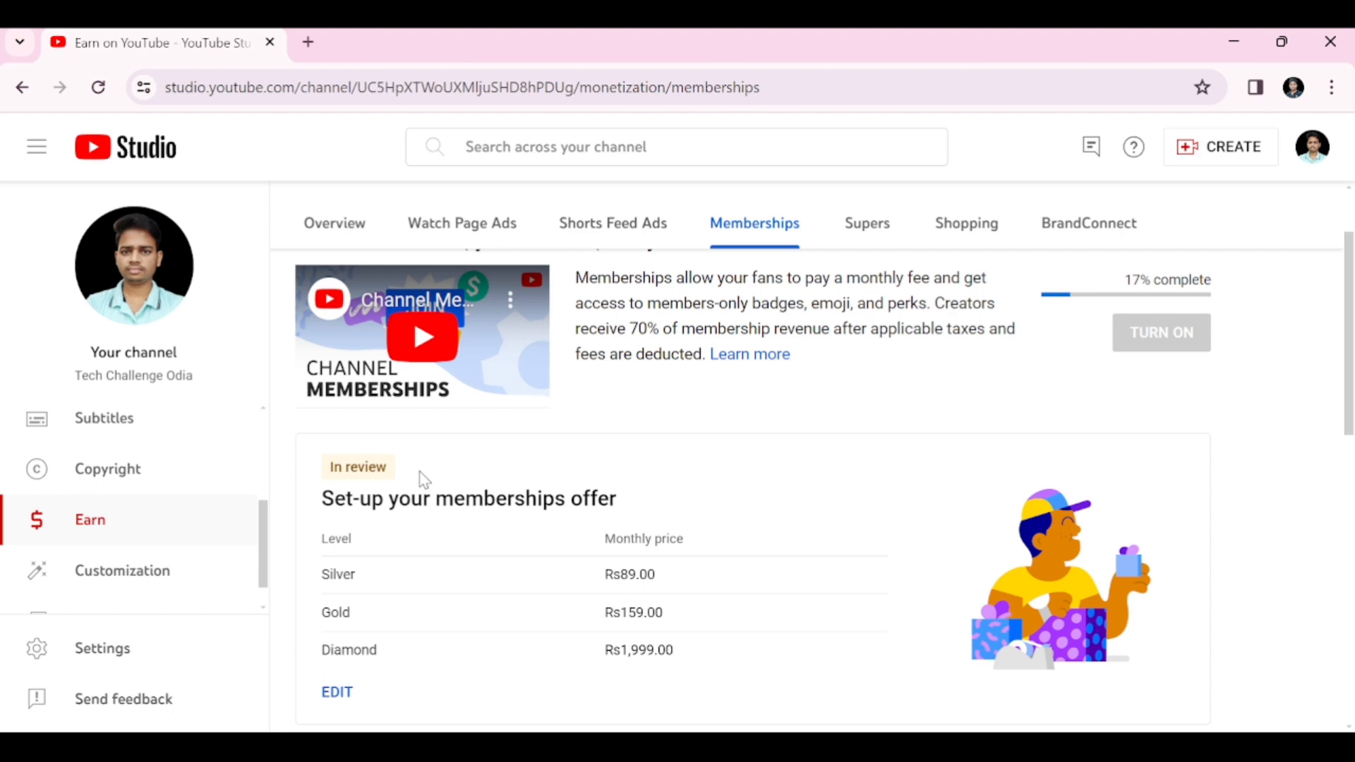
Step: Start customizing the default perks, select Use generic YouTube badges and look over the badge previews
{"action": "scroll", "coordinate": [421, 507], "scroll_direction": "down", "scroll_amount": 5}
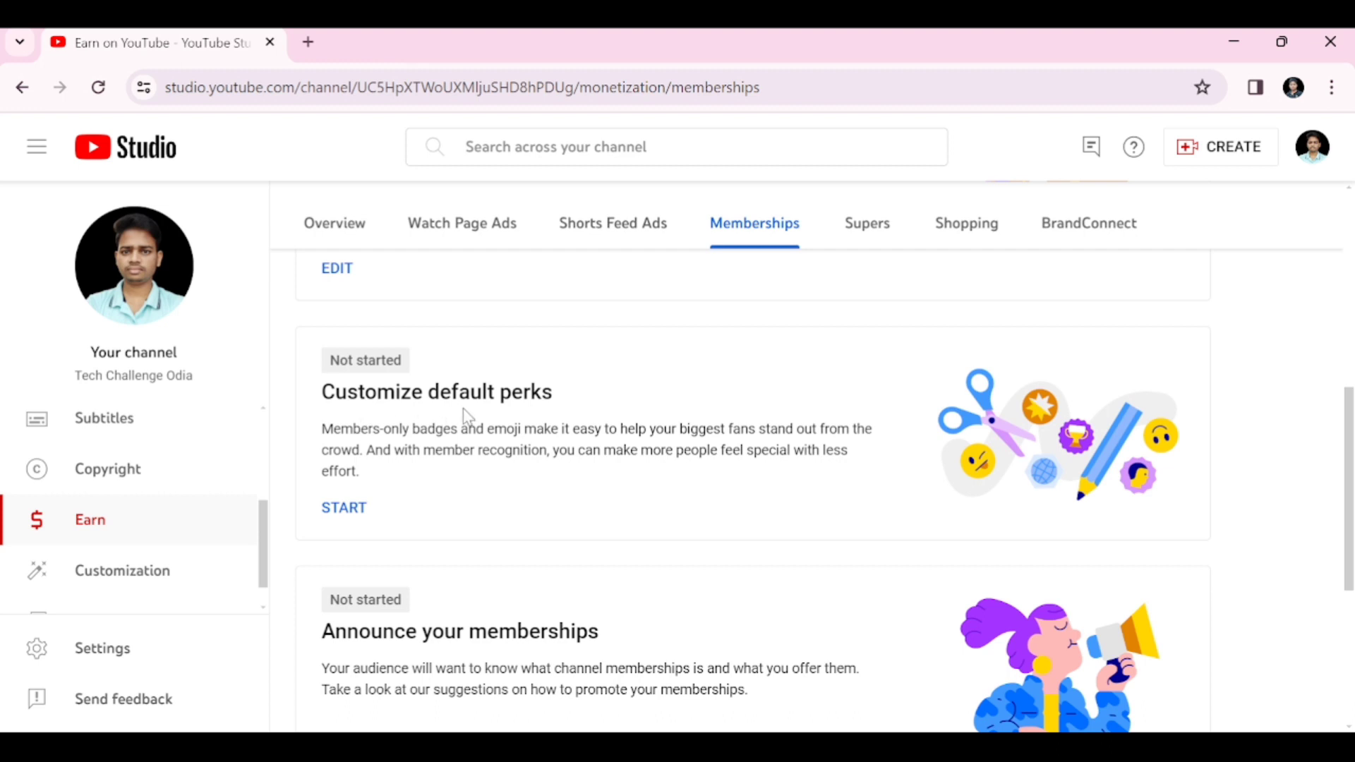
{"action": "left_click", "coordinate": [346, 505]}
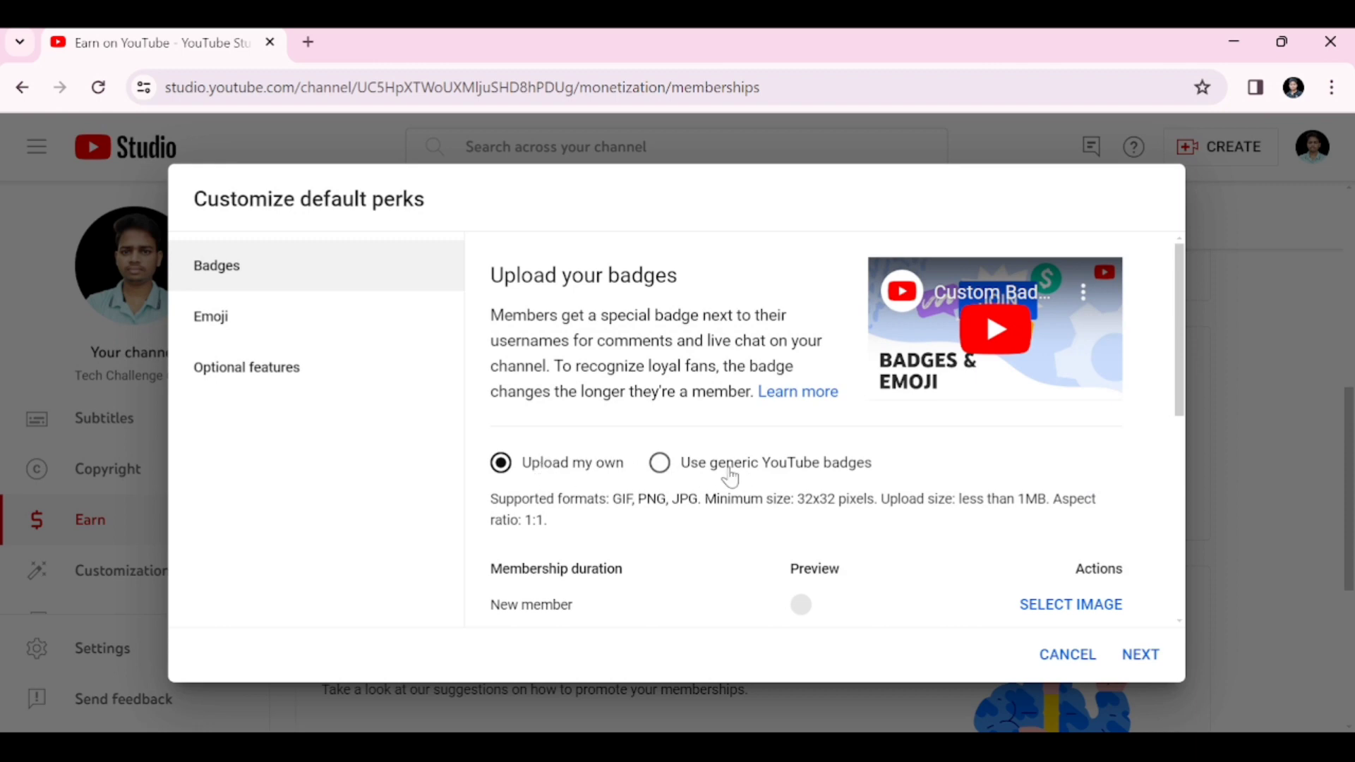
{"action": "left_click", "coordinate": [660, 463]}
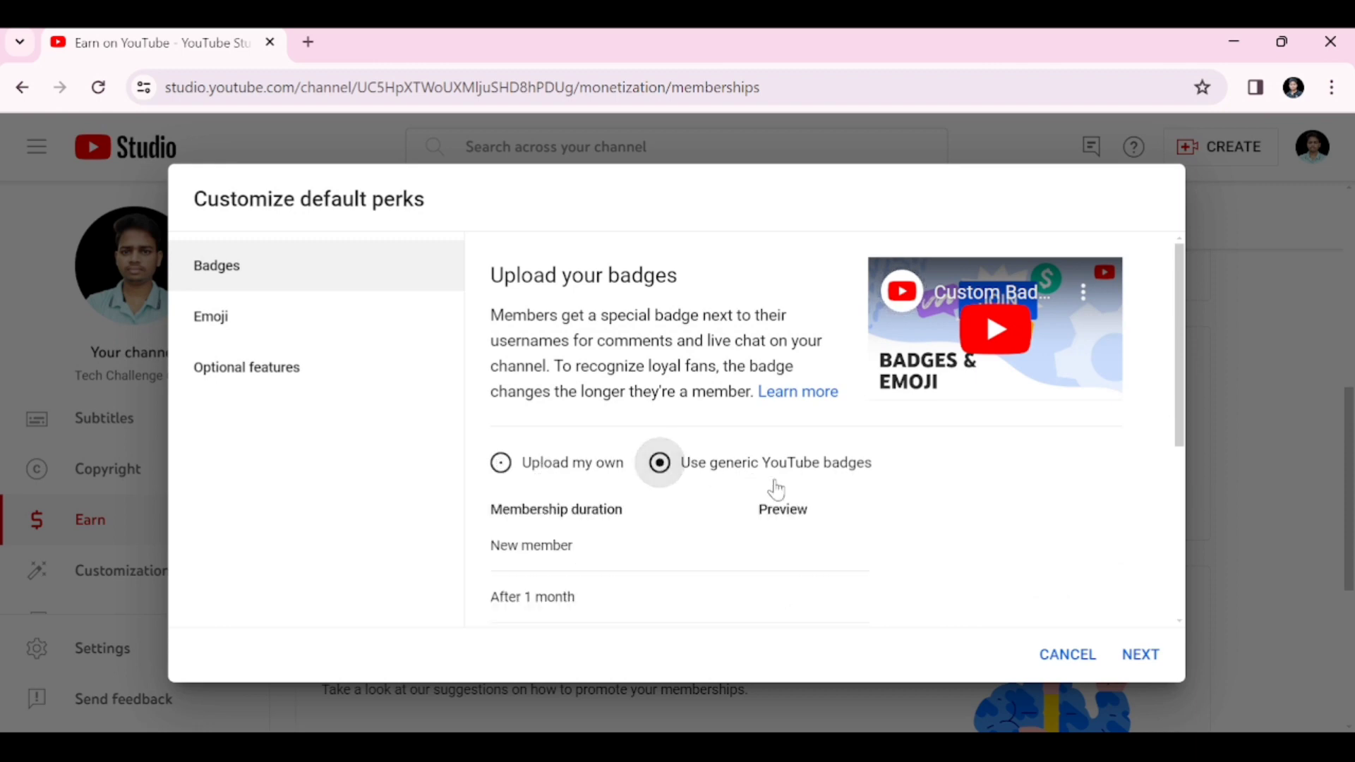
{"action": "scroll", "coordinate": [756, 484], "scroll_direction": "down", "scroll_amount": 3}
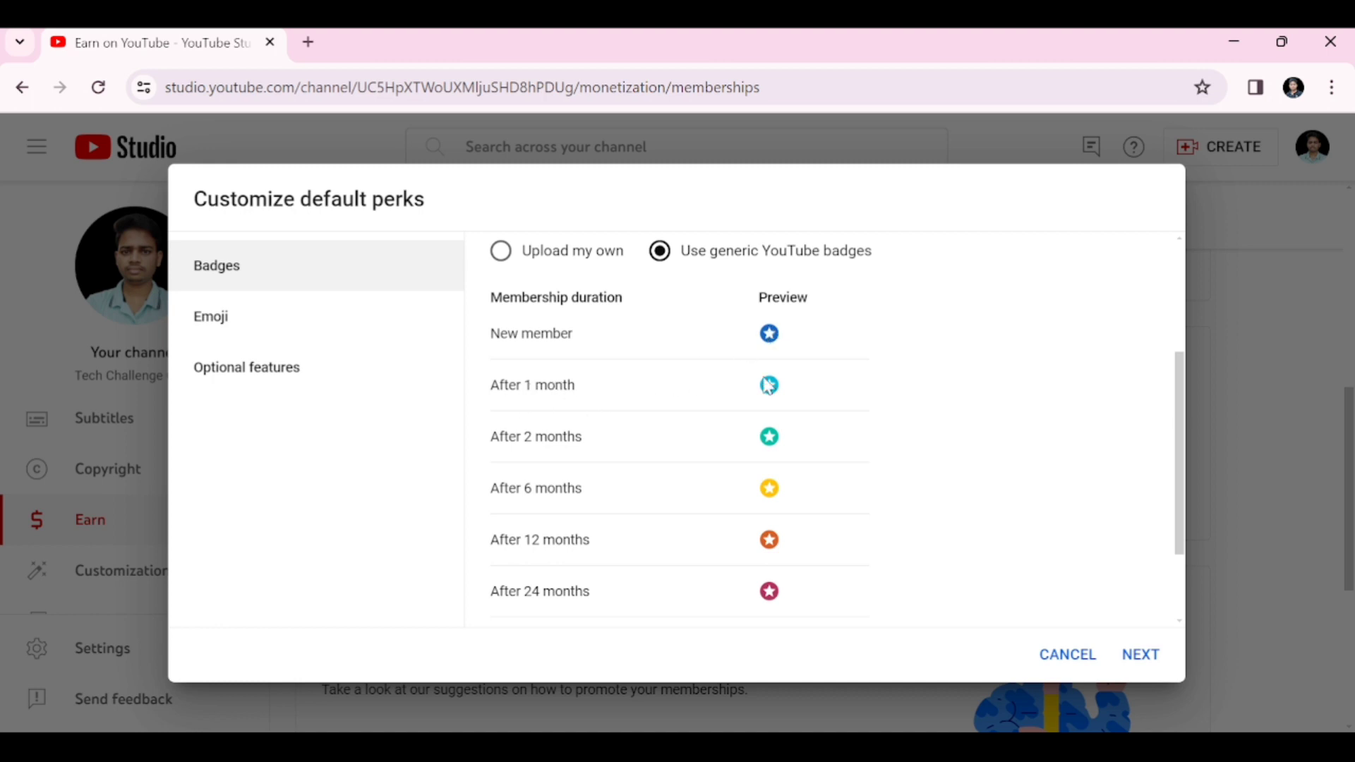
{"action": "scroll", "coordinate": [659, 390], "scroll_direction": "up", "scroll_amount": 2}
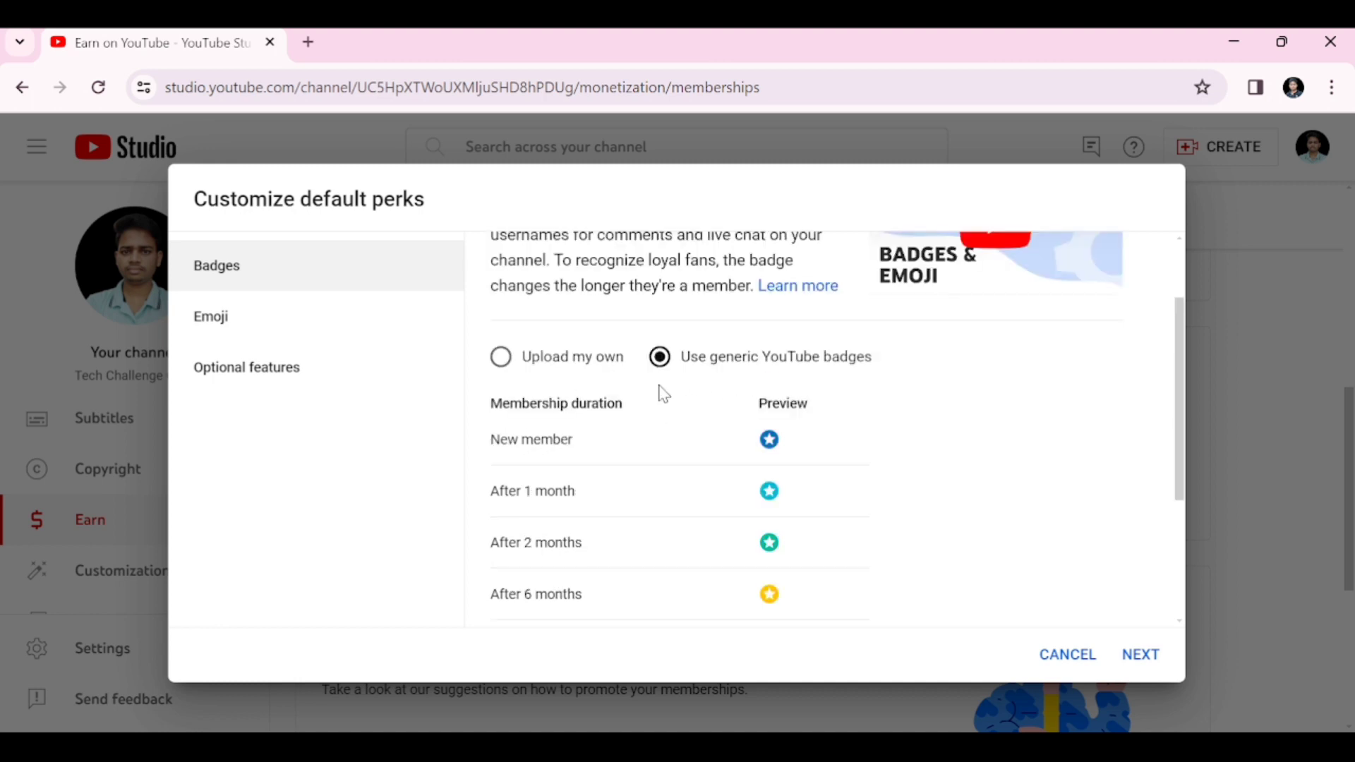
Step: Switch the badges to Upload my own and look over the image options for each membership duration
{"action": "left_click", "coordinate": [502, 355]}
{"action": "scroll", "coordinate": [819, 487], "scroll_direction": "down", "scroll_amount": 1}
{"action": "scroll", "coordinate": [819, 487], "scroll_direction": "down", "scroll_amount": 1}
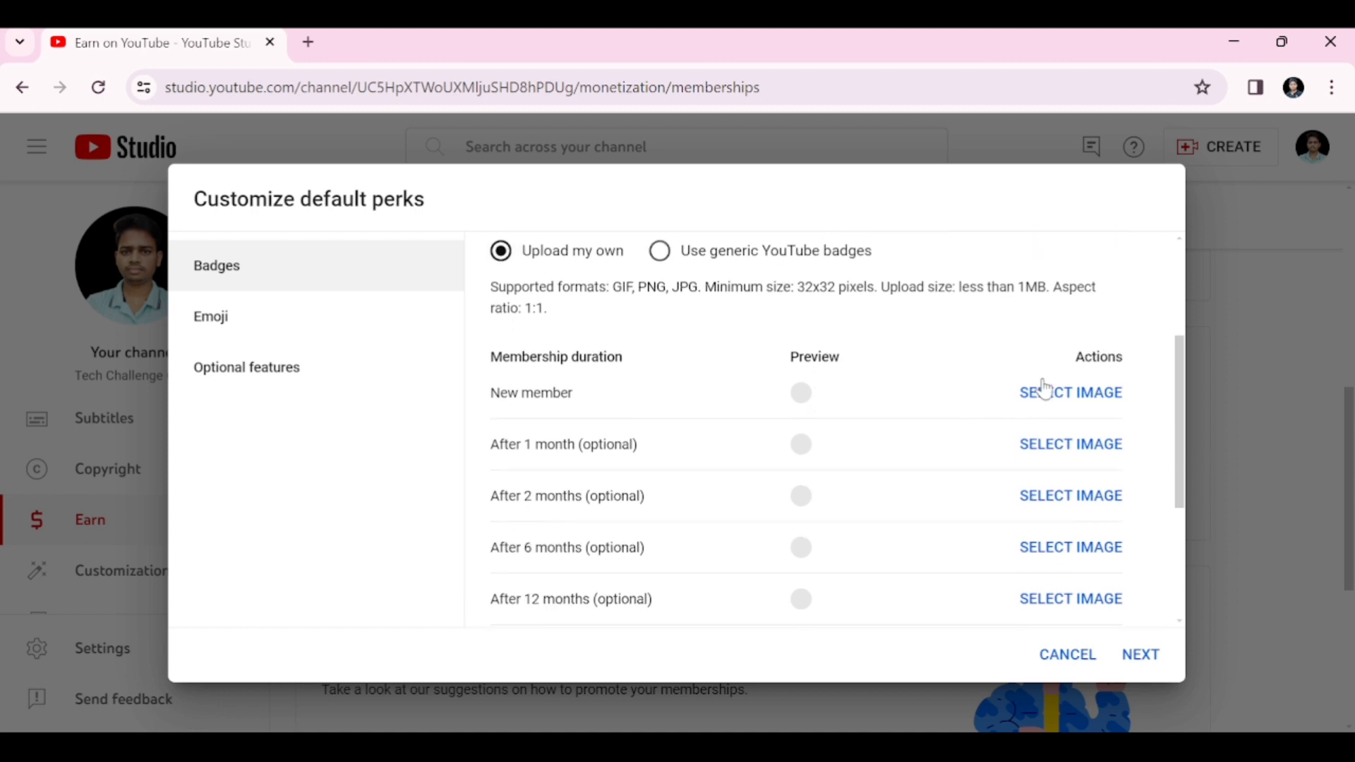
{"action": "scroll", "coordinate": [917, 483], "scroll_direction": "up", "scroll_amount": 2}
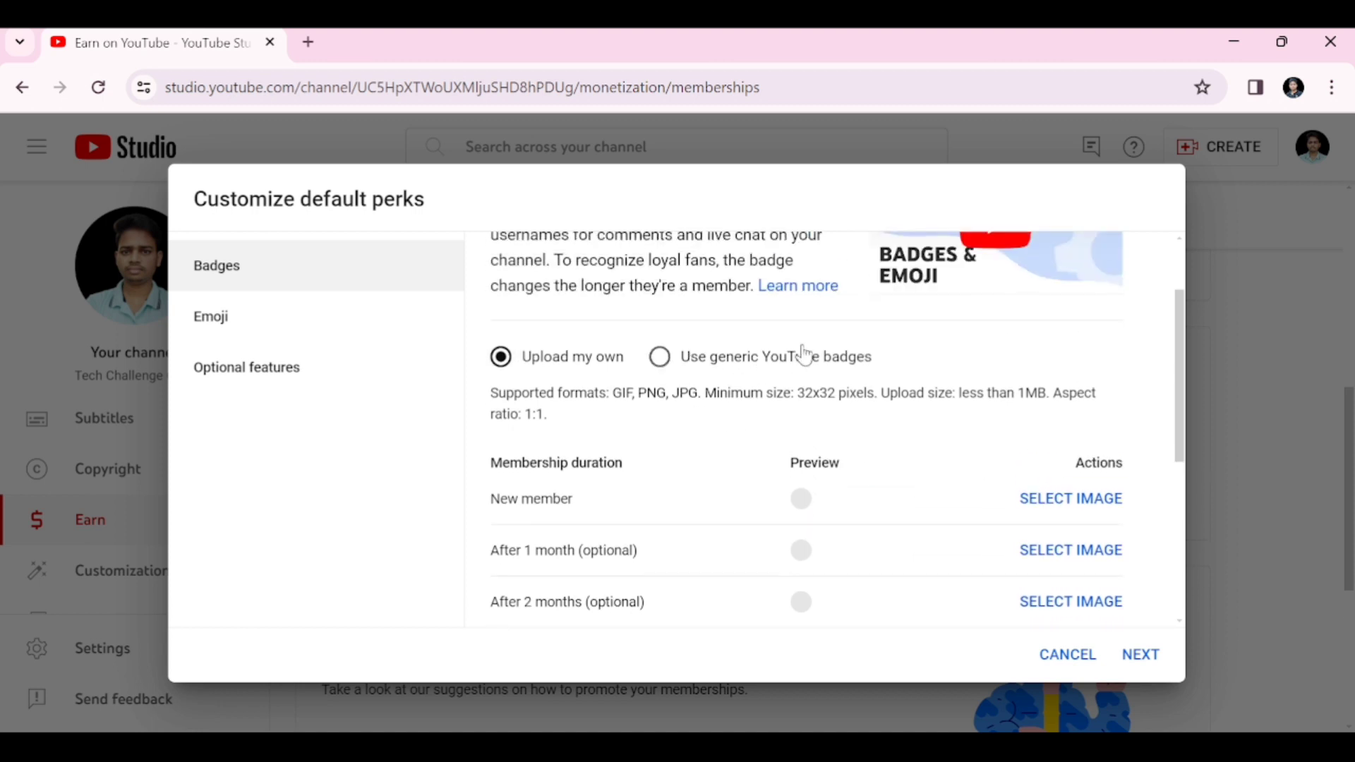
Step: Set the badges to Use generic YouTube badges and continue to the emoji setup
{"action": "left_click", "coordinate": [661, 358]}
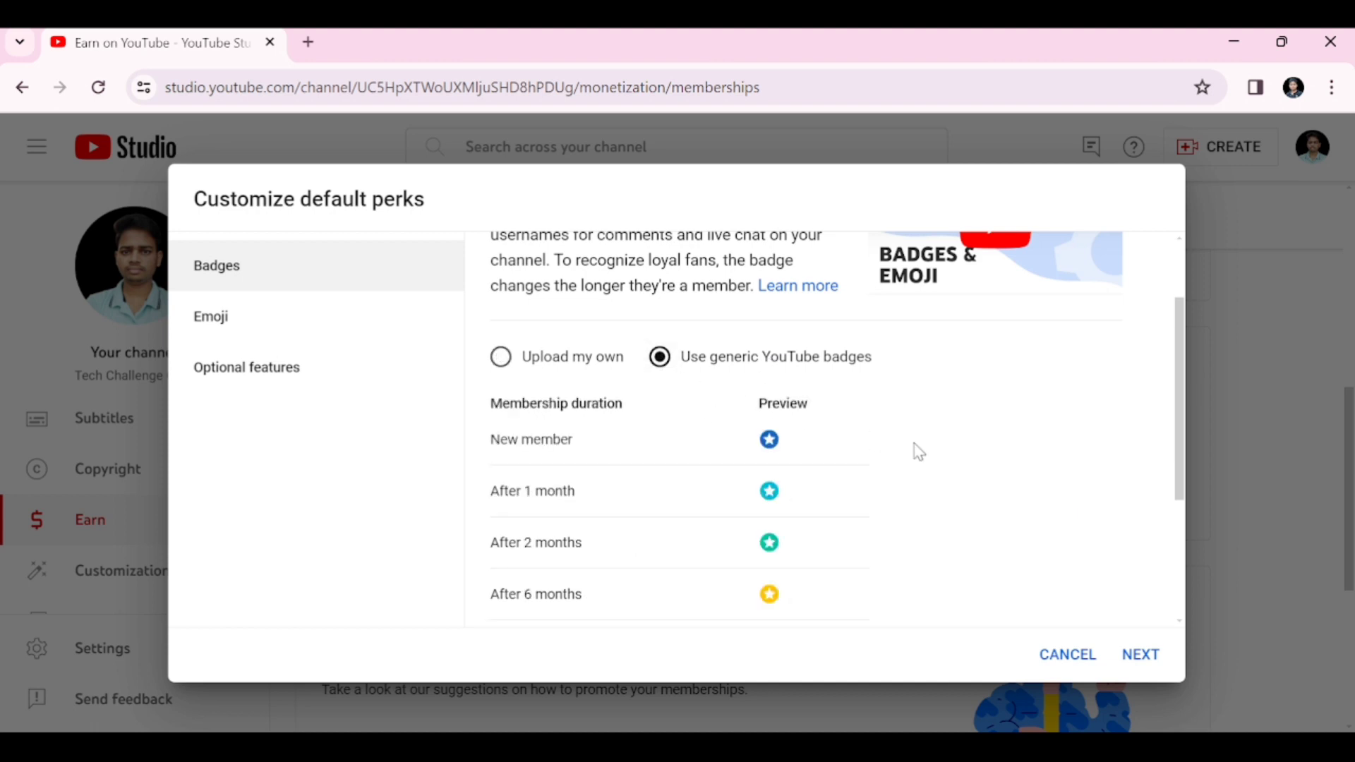
{"action": "scroll", "coordinate": [916, 451], "scroll_direction": "down", "scroll_amount": 3}
{"action": "left_click", "coordinate": [1136, 652]}
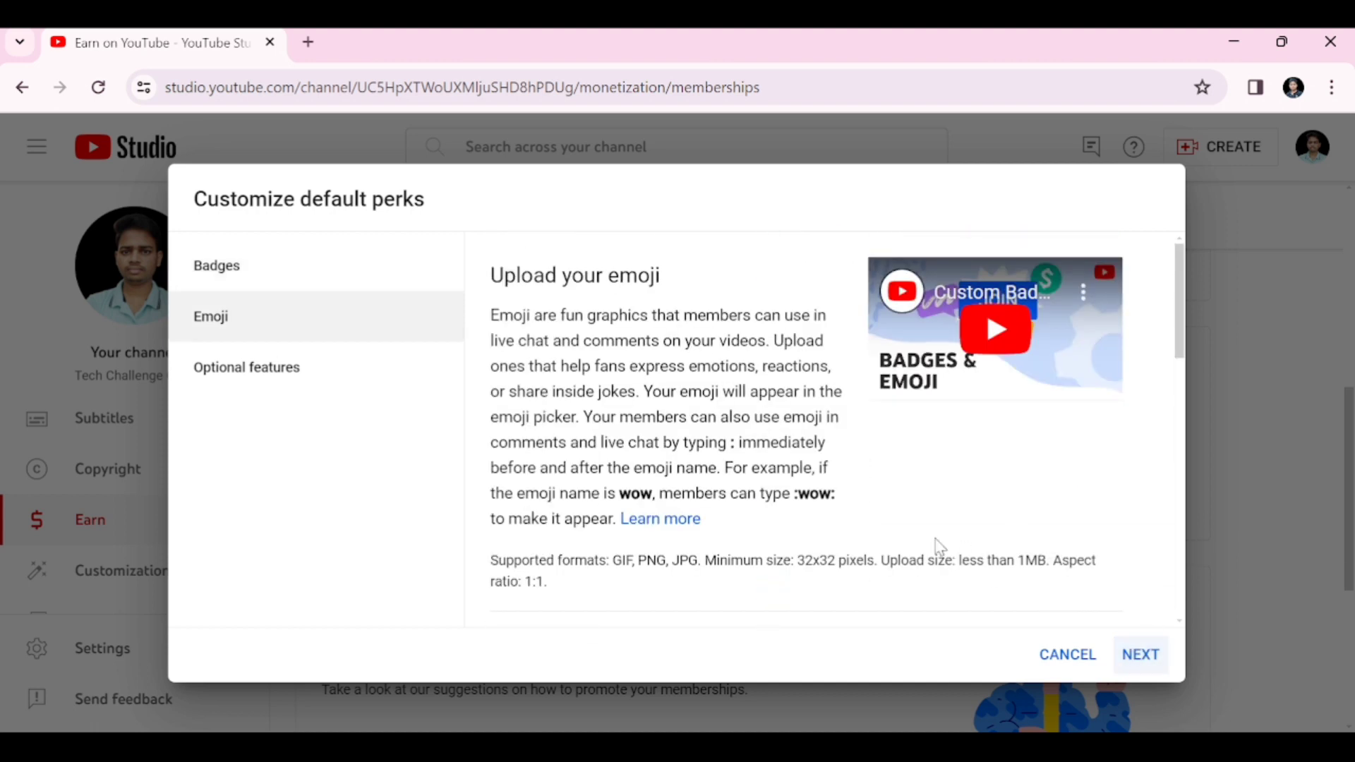
Step: Skip the emoji uploads and save the default perks with channel page recognition, video description recognition and member milestone chats enabled
{"action": "scroll", "coordinate": [891, 522], "scroll_direction": "down", "scroll_amount": 5}
{"action": "scroll", "coordinate": [887, 520], "scroll_direction": "up", "scroll_amount": 2}
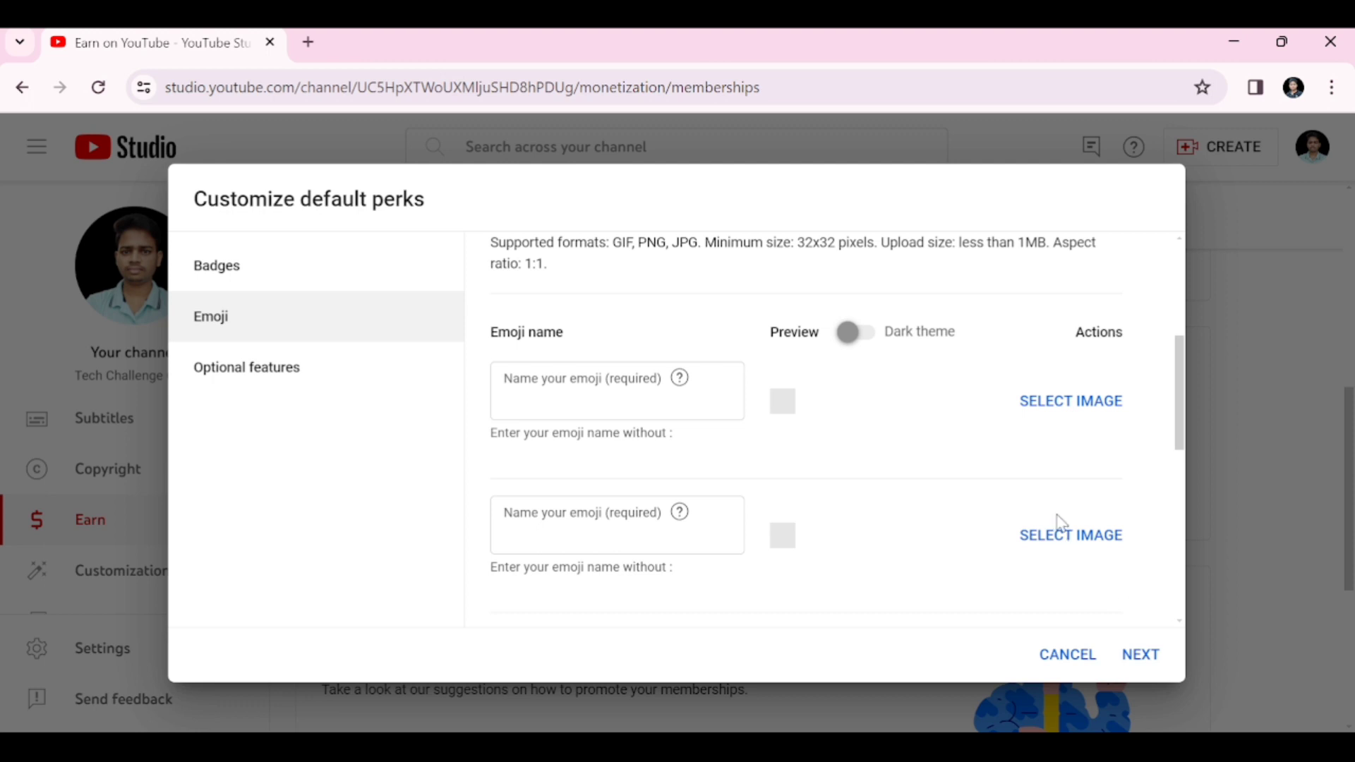
{"action": "left_click", "coordinate": [1141, 656]}
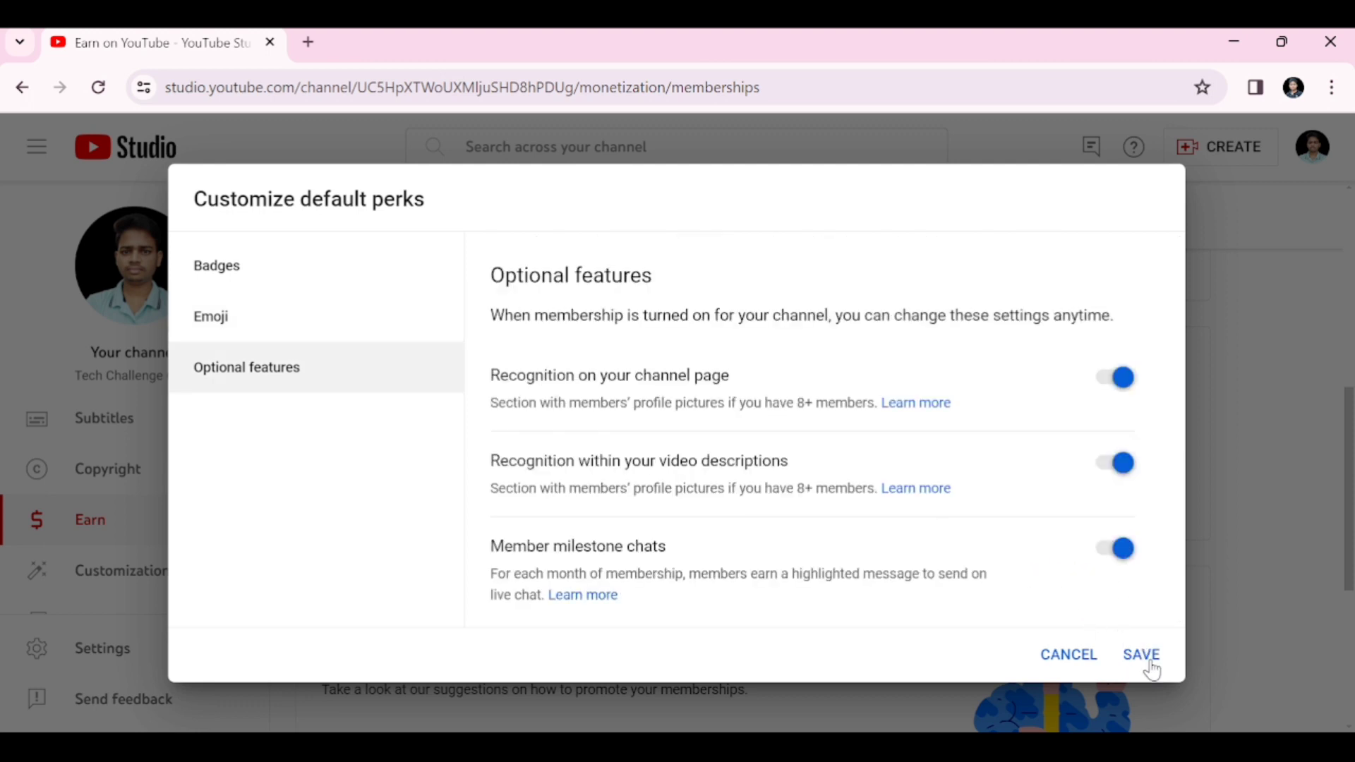
{"action": "left_click", "coordinate": [1143, 655]}
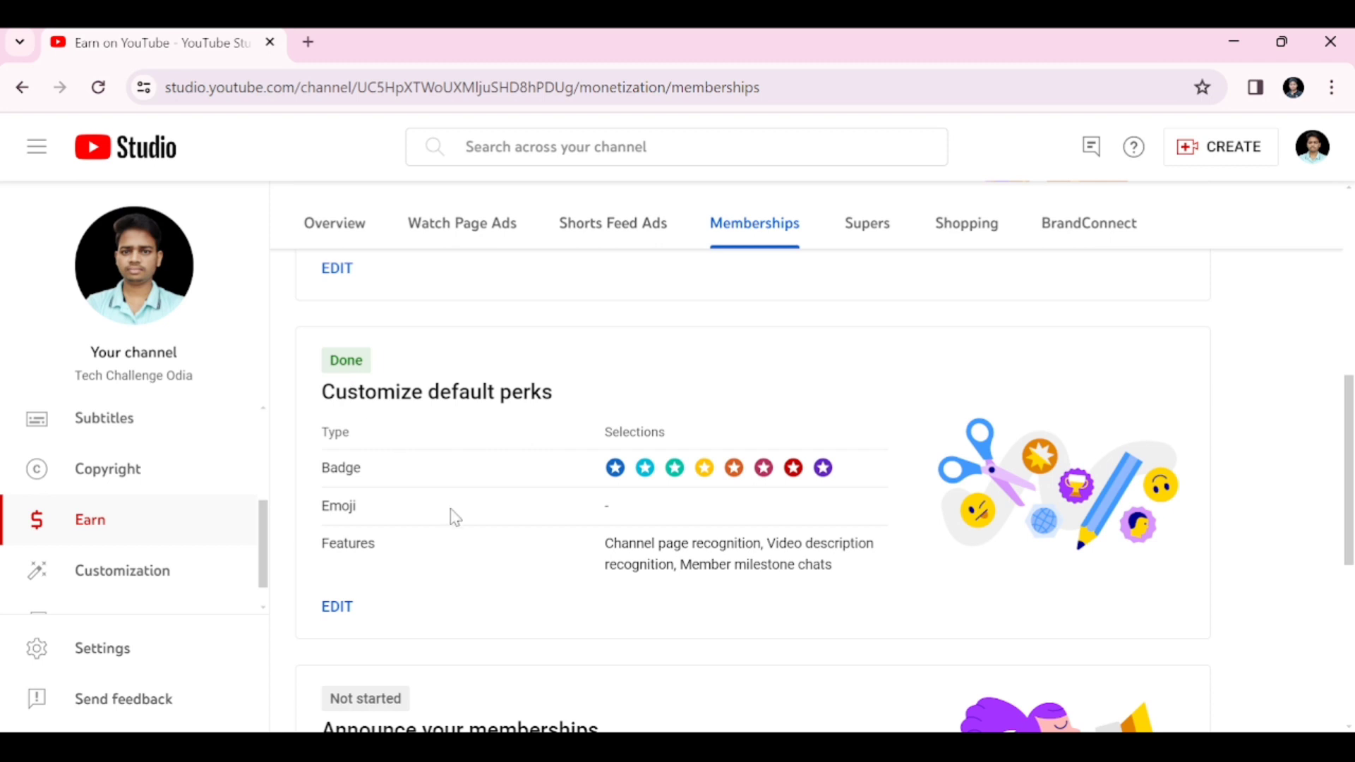
Step: Start the Announce your memberships task, look over the promotion ideas and mark it as done
{"action": "scroll", "coordinate": [455, 517], "scroll_direction": "down", "scroll_amount": 2}
{"action": "scroll", "coordinate": [455, 517], "scroll_direction": "down", "scroll_amount": 3}
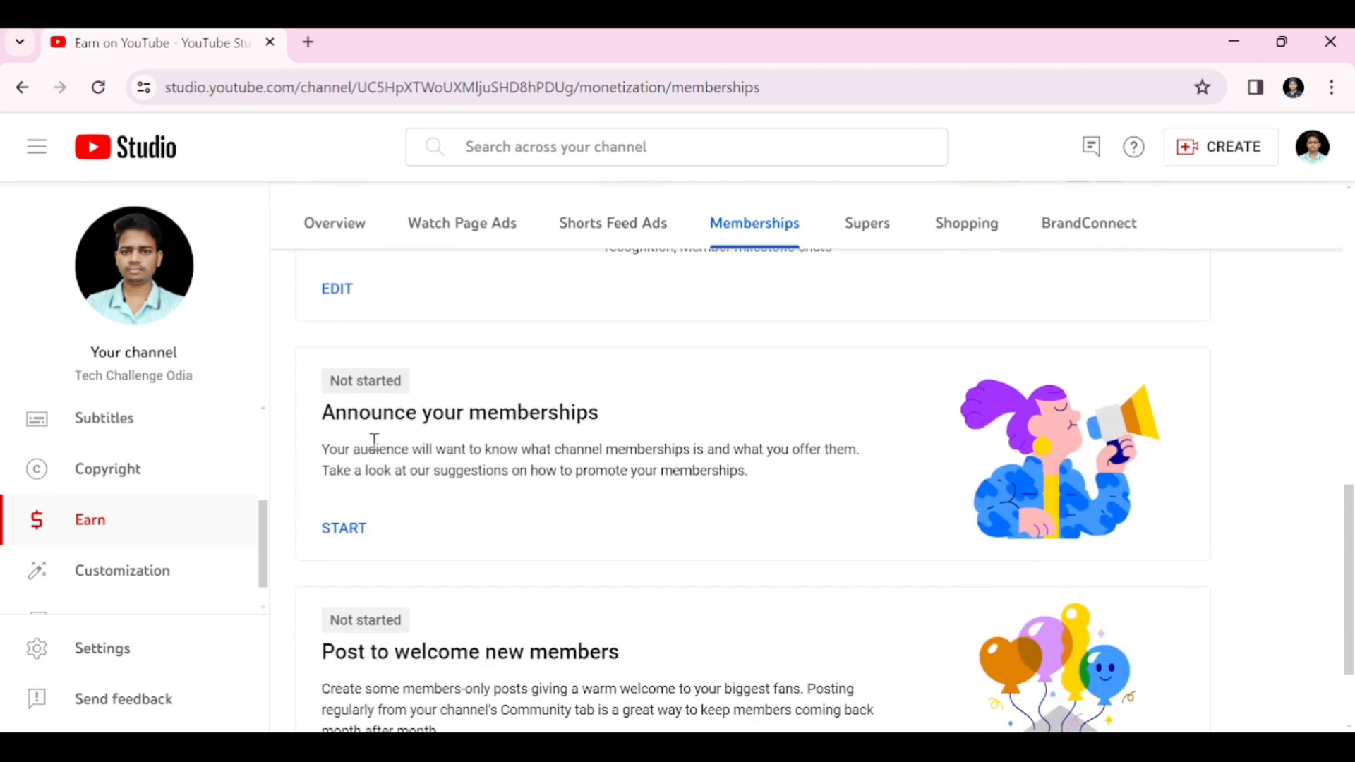
{"action": "left_click", "coordinate": [354, 535]}
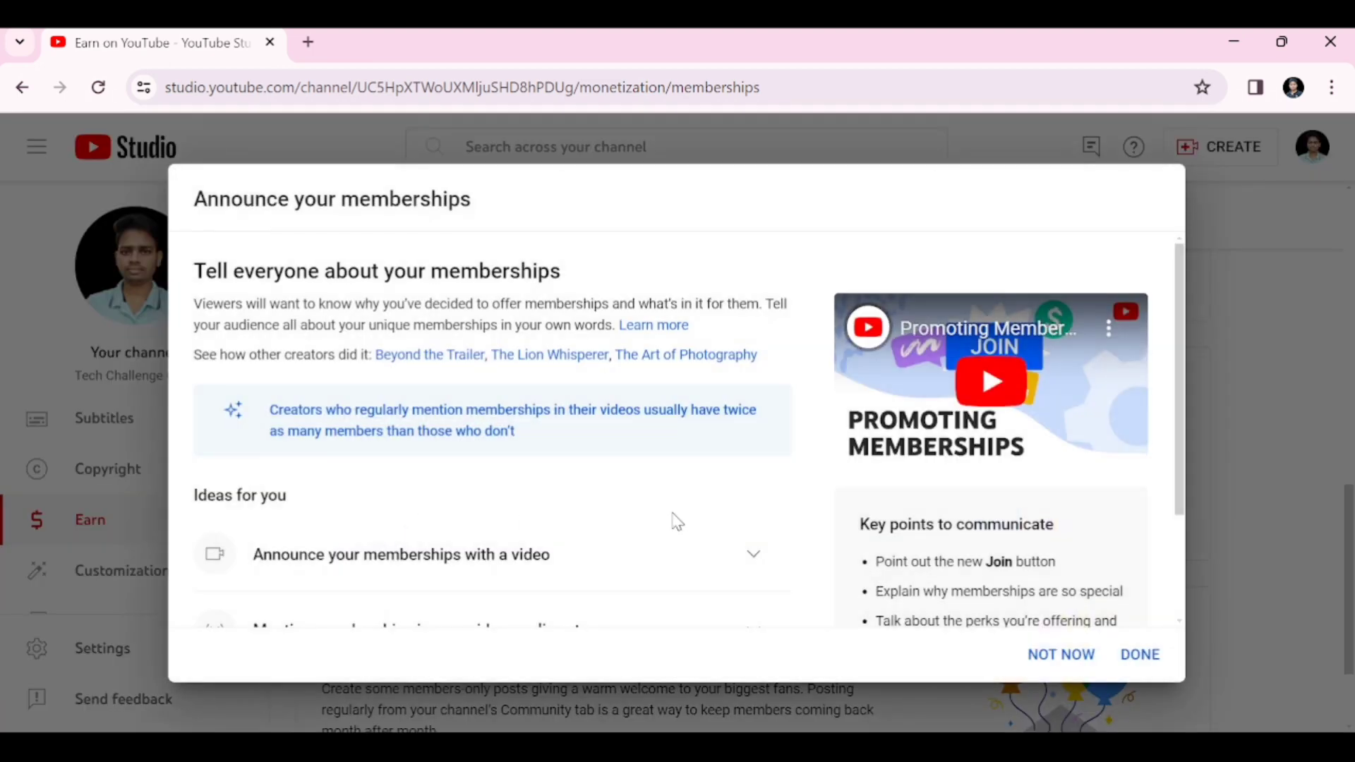
{"action": "scroll", "coordinate": [673, 523], "scroll_direction": "down", "scroll_amount": 2}
{"action": "scroll", "coordinate": [772, 520], "scroll_direction": "down", "scroll_amount": 1}
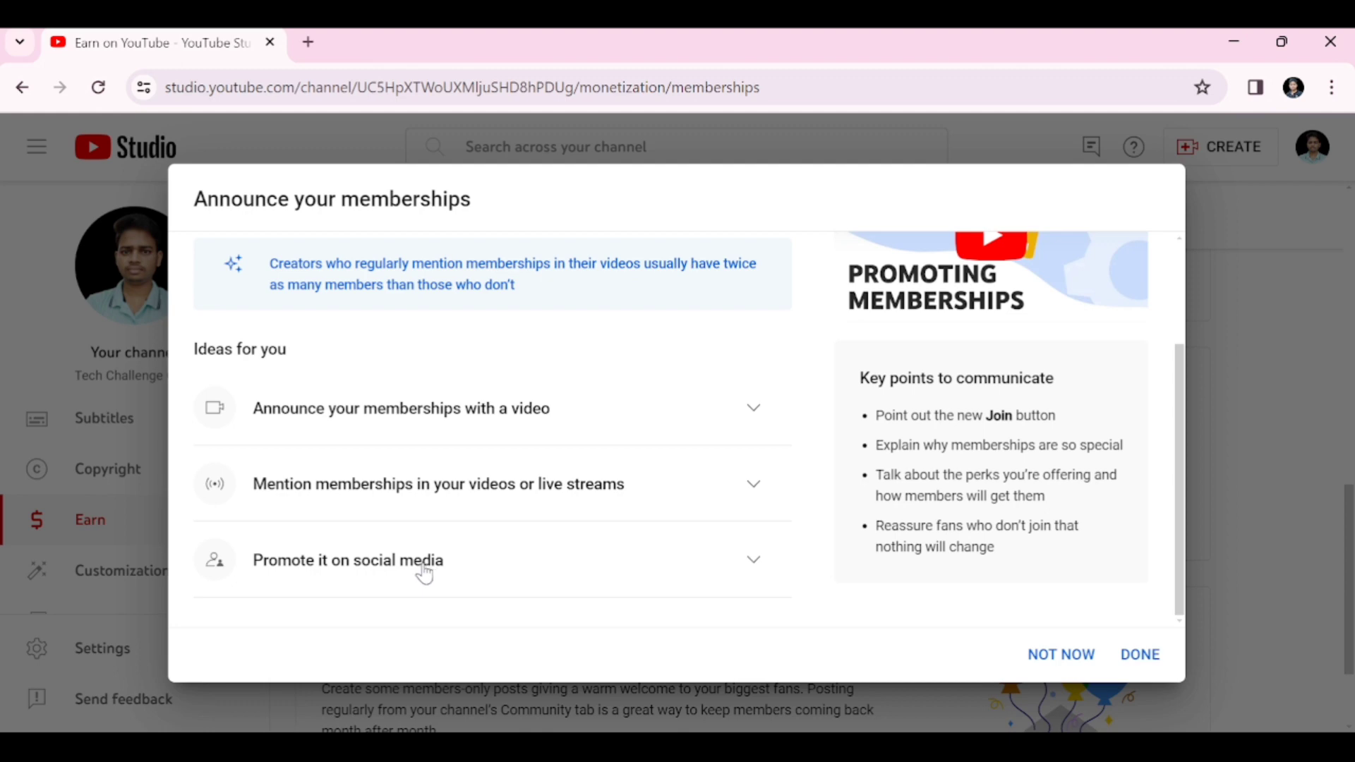
{"action": "left_click", "coordinate": [1143, 655]}
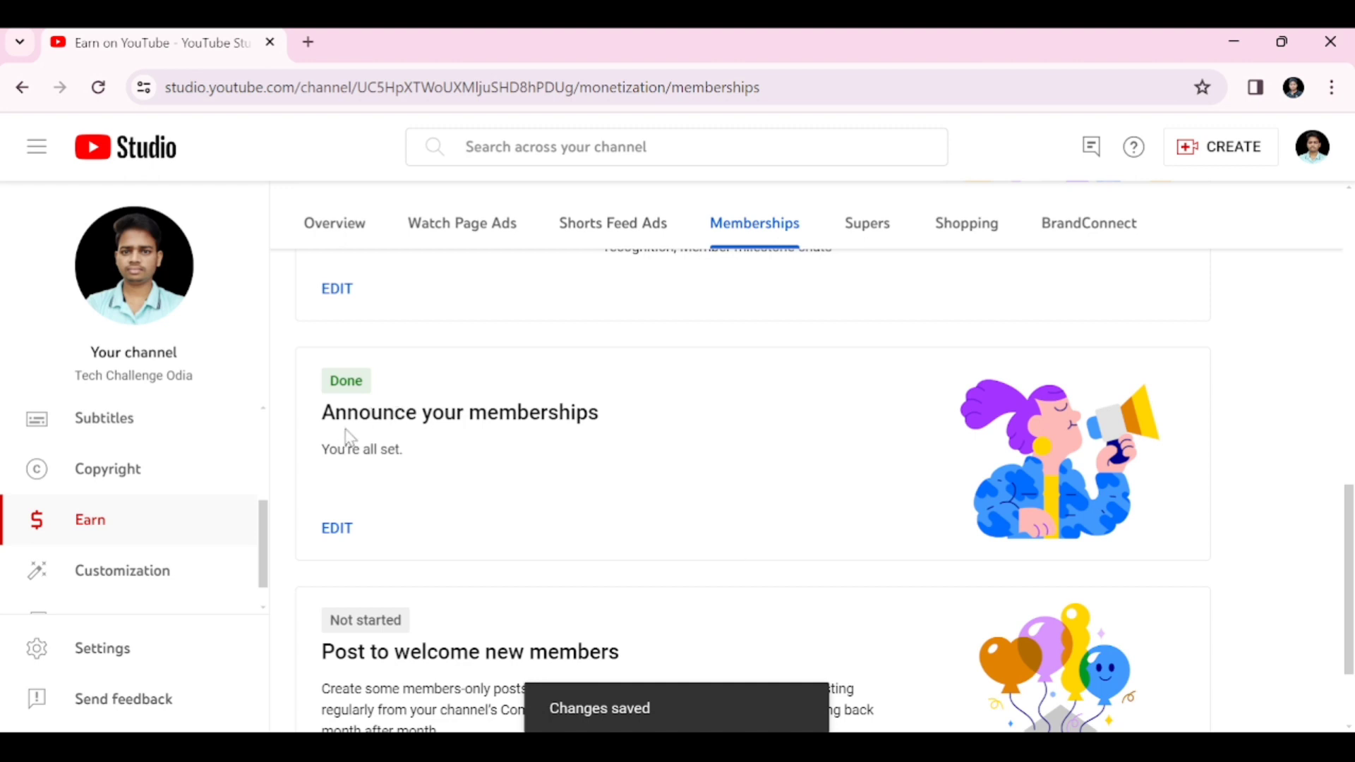
Step: Start the Post to welcome new members task and open the members-only Community post editor
{"action": "scroll", "coordinate": [515, 526], "scroll_direction": "down", "scroll_amount": 2}
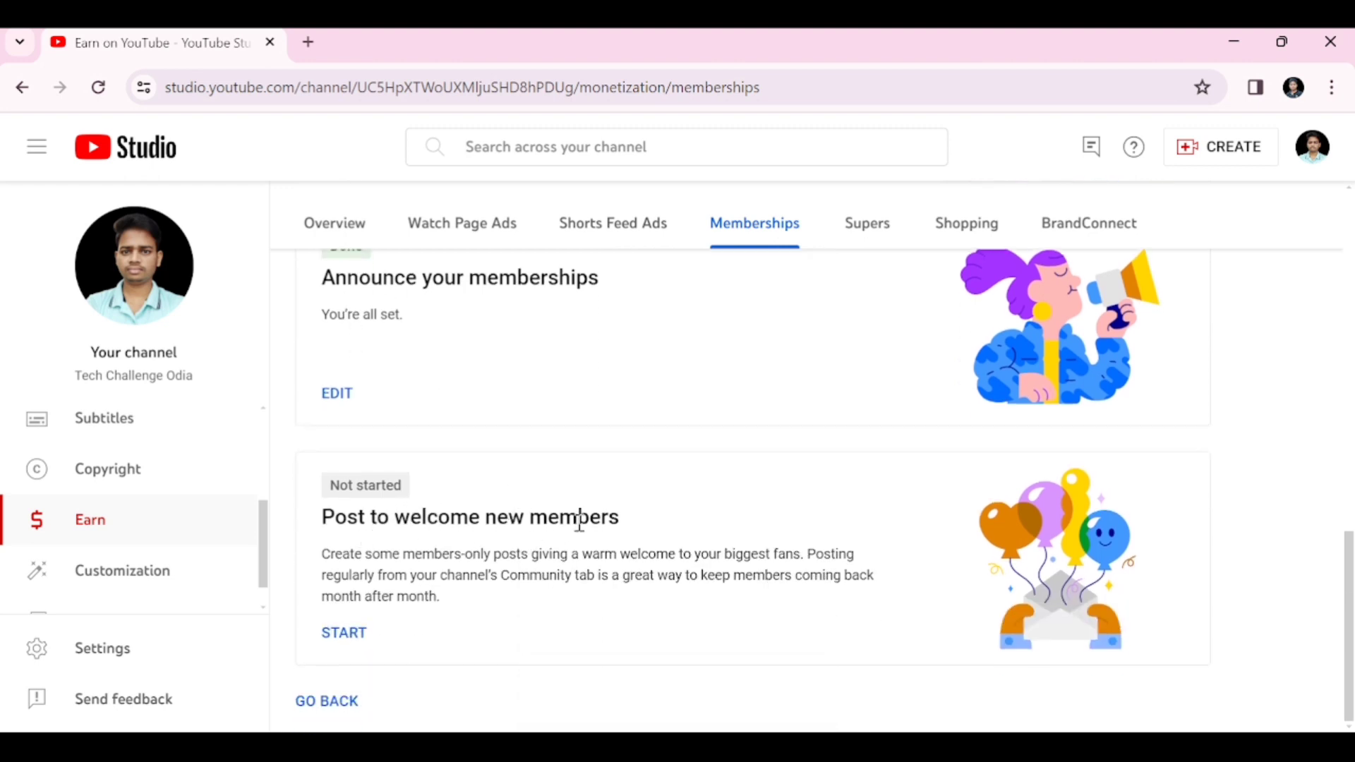
{"action": "left_click", "coordinate": [346, 633]}
{"action": "scroll", "coordinate": [545, 593], "scroll_direction": "down", "scroll_amount": 2}
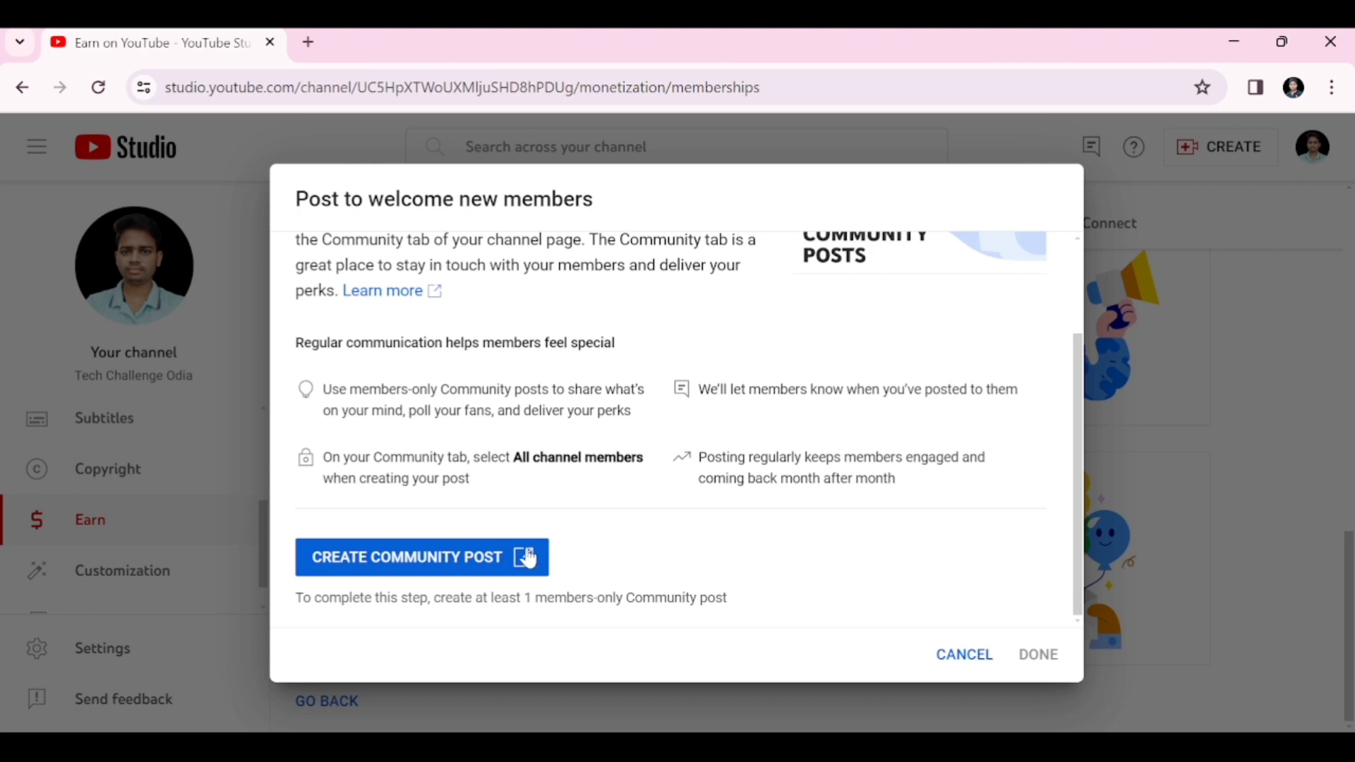
{"action": "left_click", "coordinate": [459, 562]}
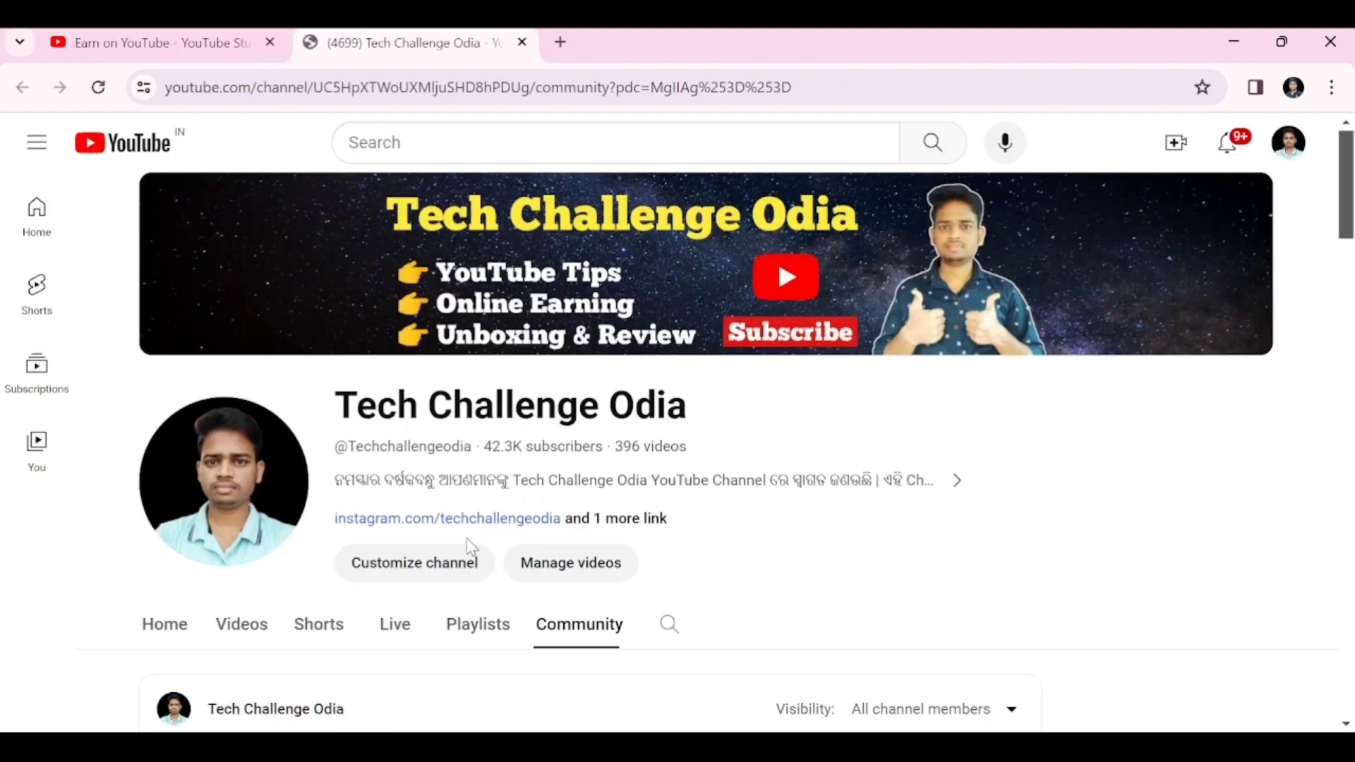
{"action": "scroll", "coordinate": [471, 547], "scroll_direction": "down", "scroll_amount": 3}
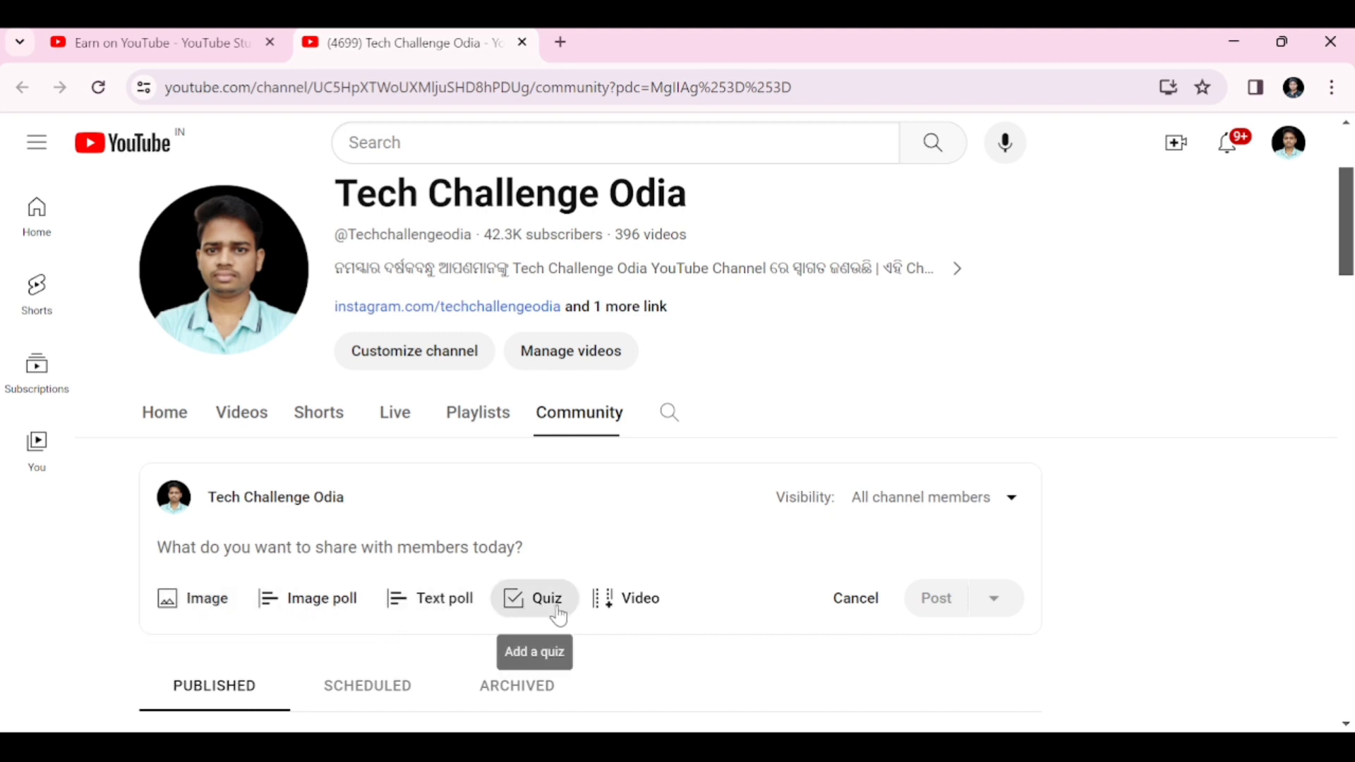
Step: Attach the Prime Membership welcome image to the Community post, publish it to all channel members and check the published post
{"action": "left_click", "coordinate": [214, 604]}
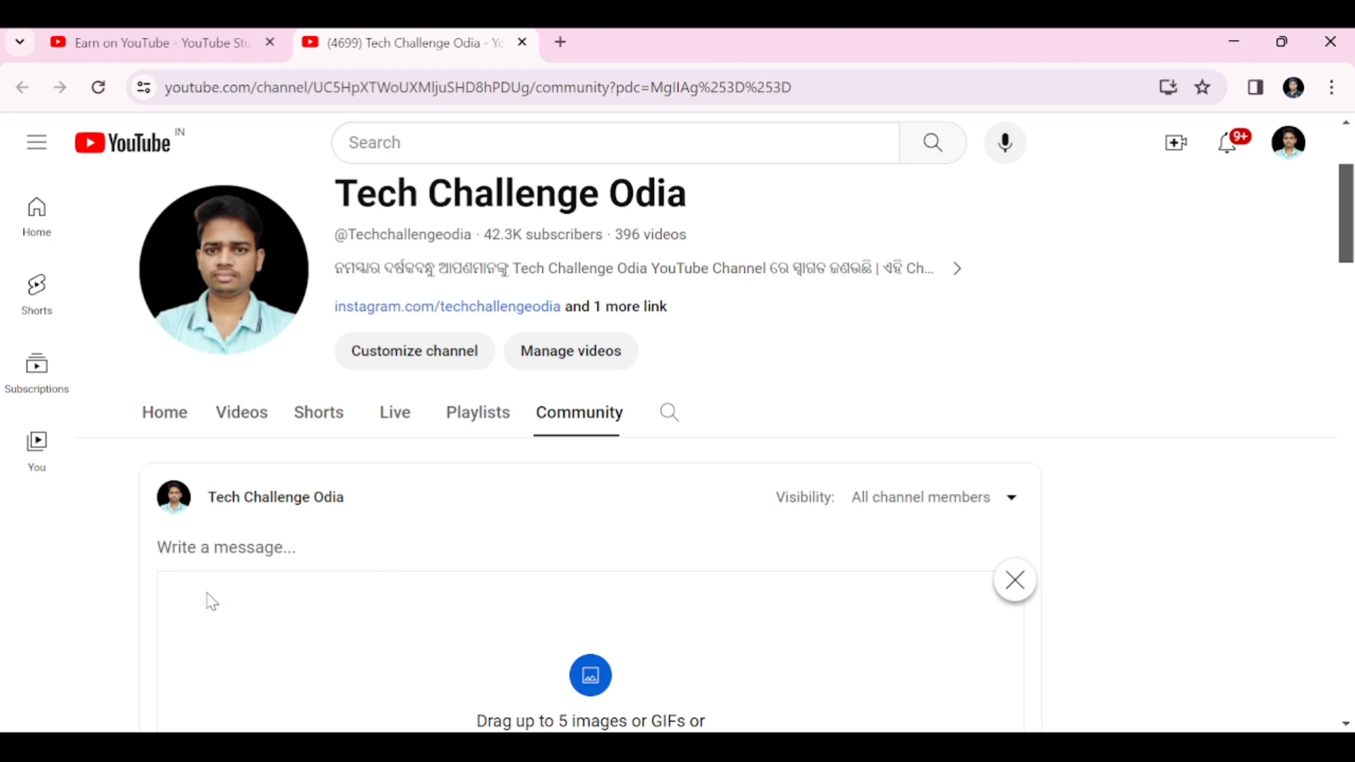
{"action": "scroll", "coordinate": [251, 584], "scroll_direction": "down", "scroll_amount": 2}
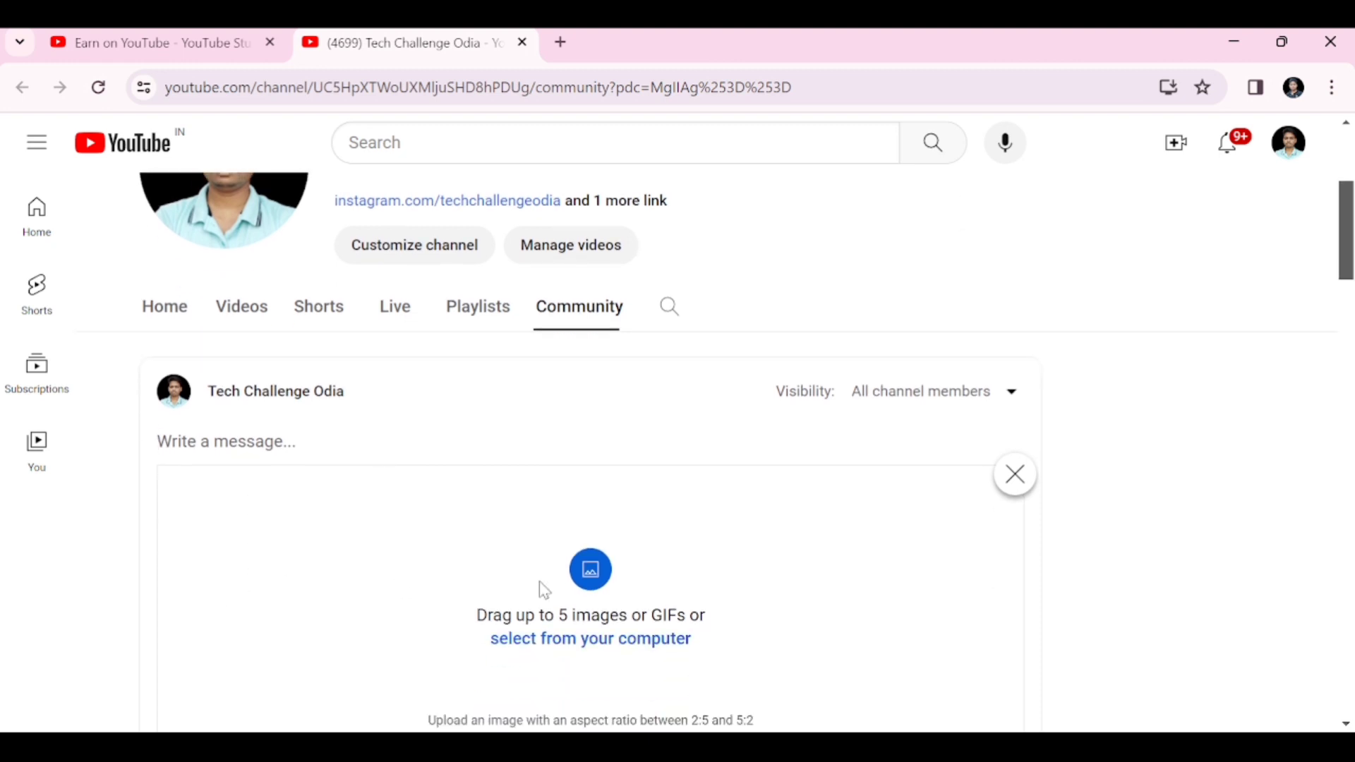
{"action": "left_click", "coordinate": [598, 644]}
{"action": "scroll", "coordinate": [754, 568], "scroll_direction": "down", "scroll_amount": 2}
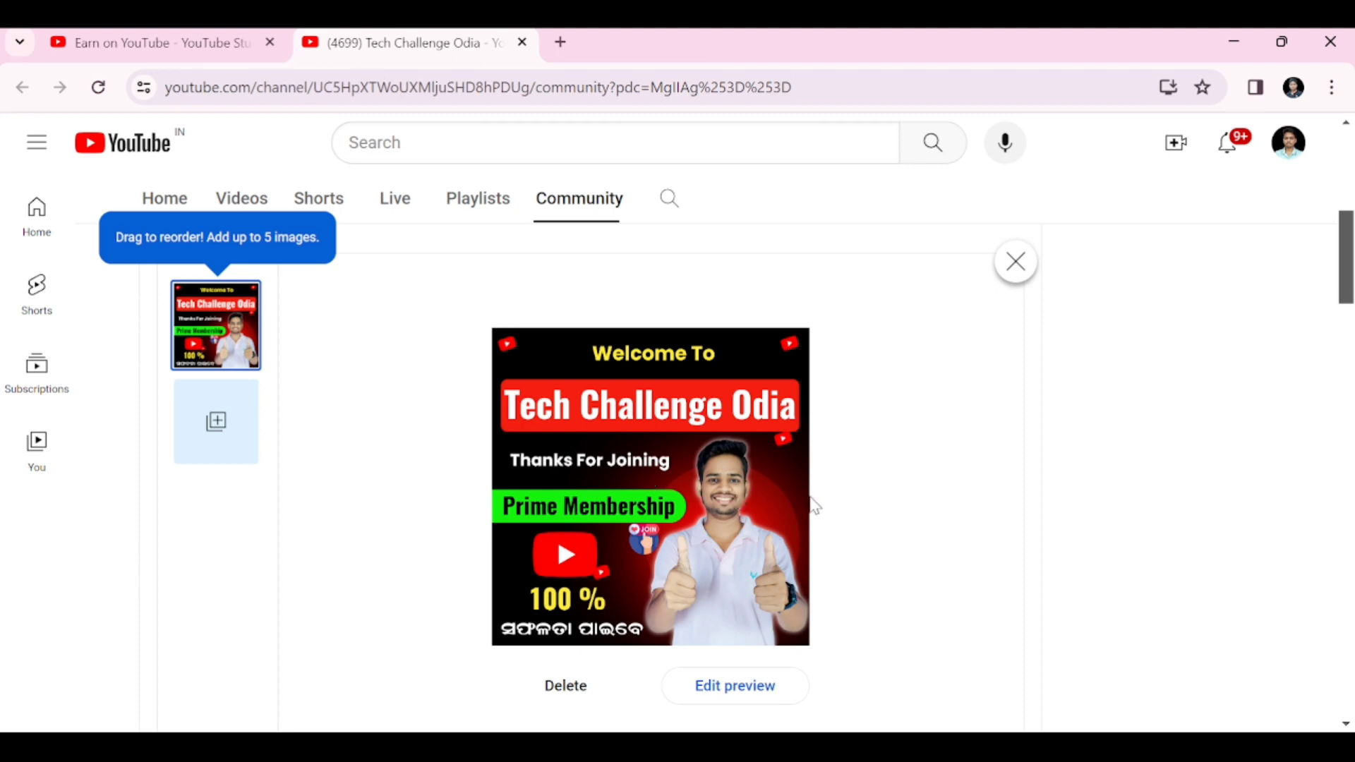
{"action": "scroll", "coordinate": [865, 507], "scroll_direction": "down", "scroll_amount": 2}
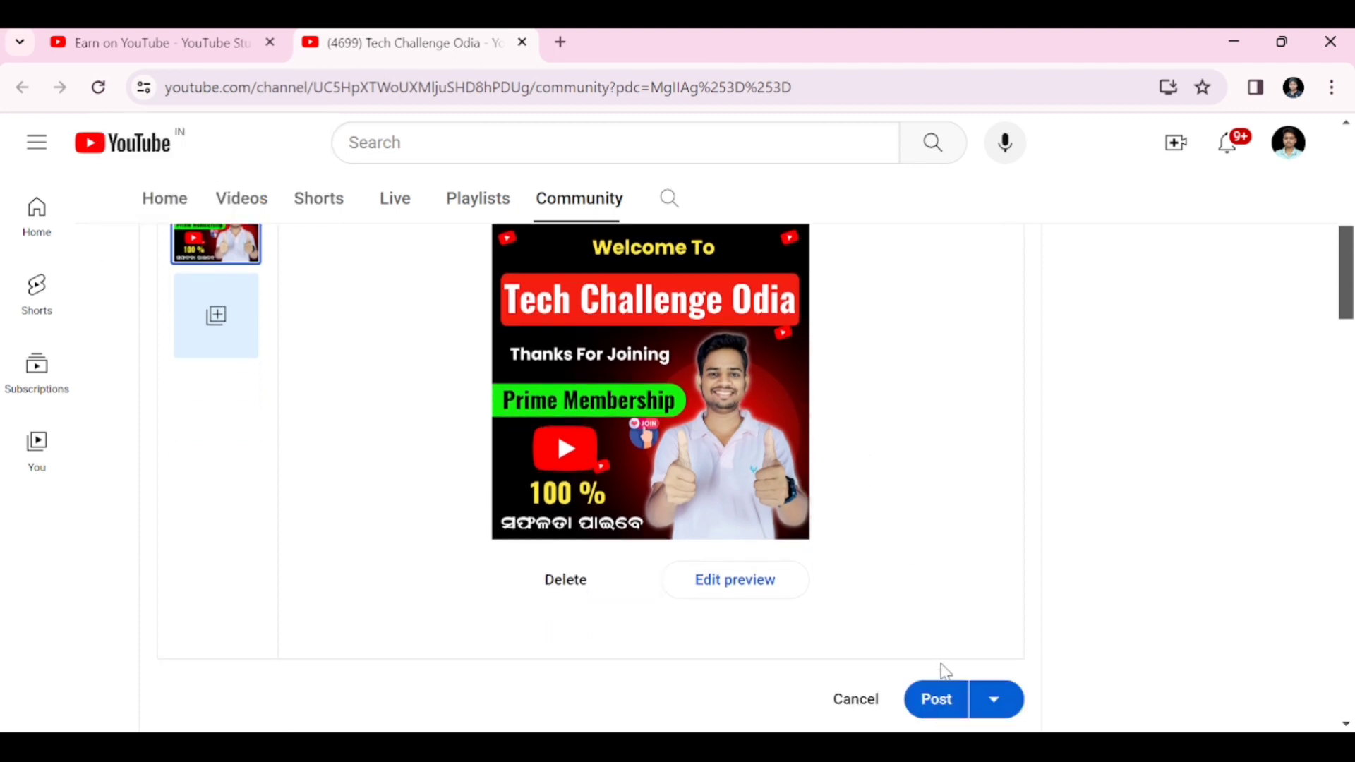
{"action": "left_click", "coordinate": [938, 700]}
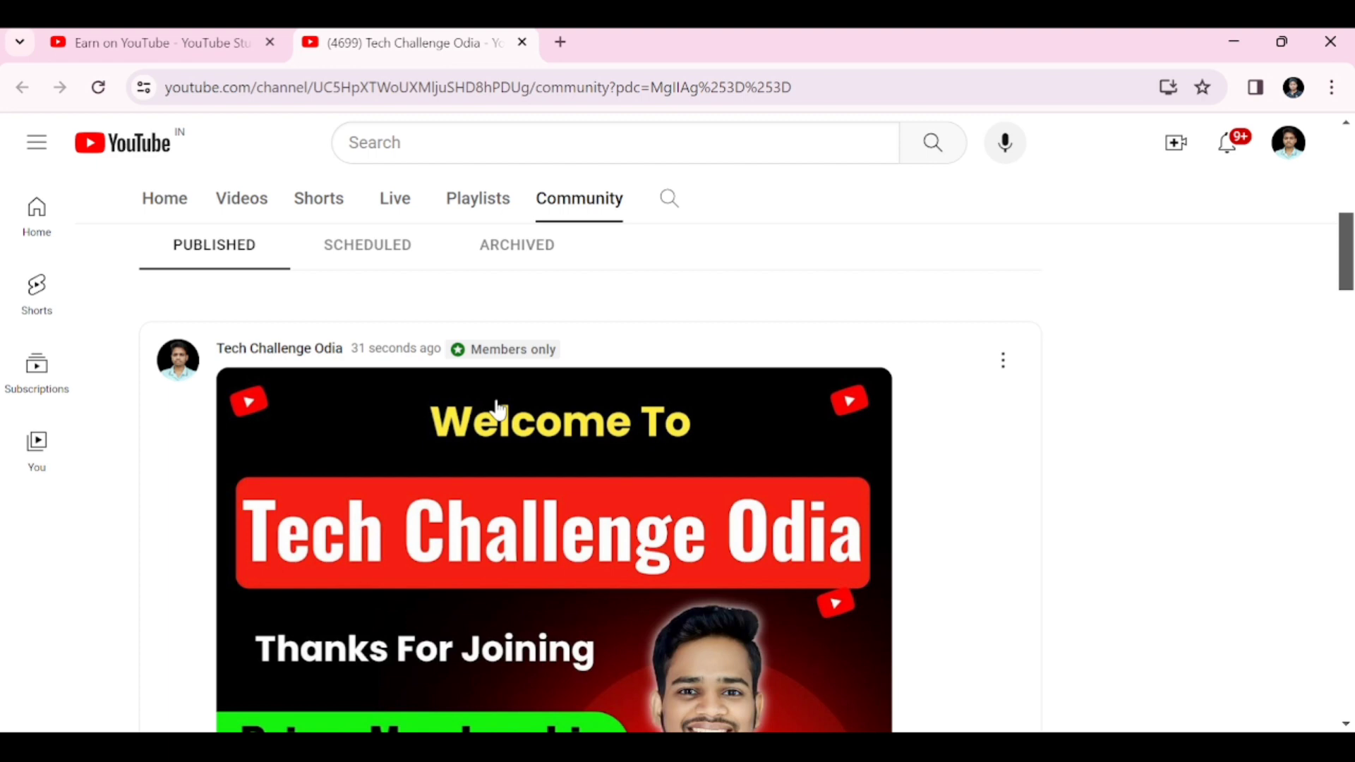
{"action": "scroll", "coordinate": [603, 504], "scroll_direction": "down", "scroll_amount": 3}
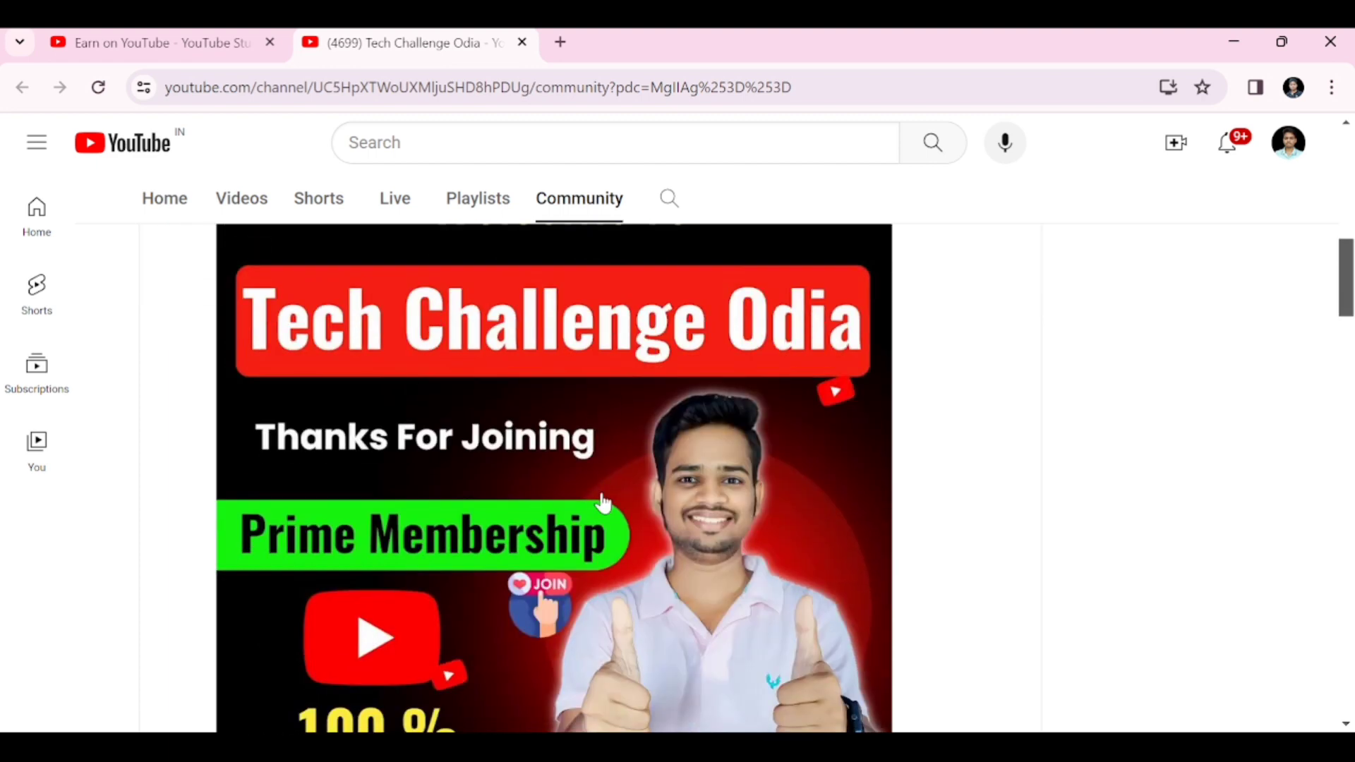
{"action": "scroll", "coordinate": [604, 504], "scroll_direction": "up", "scroll_amount": 2}
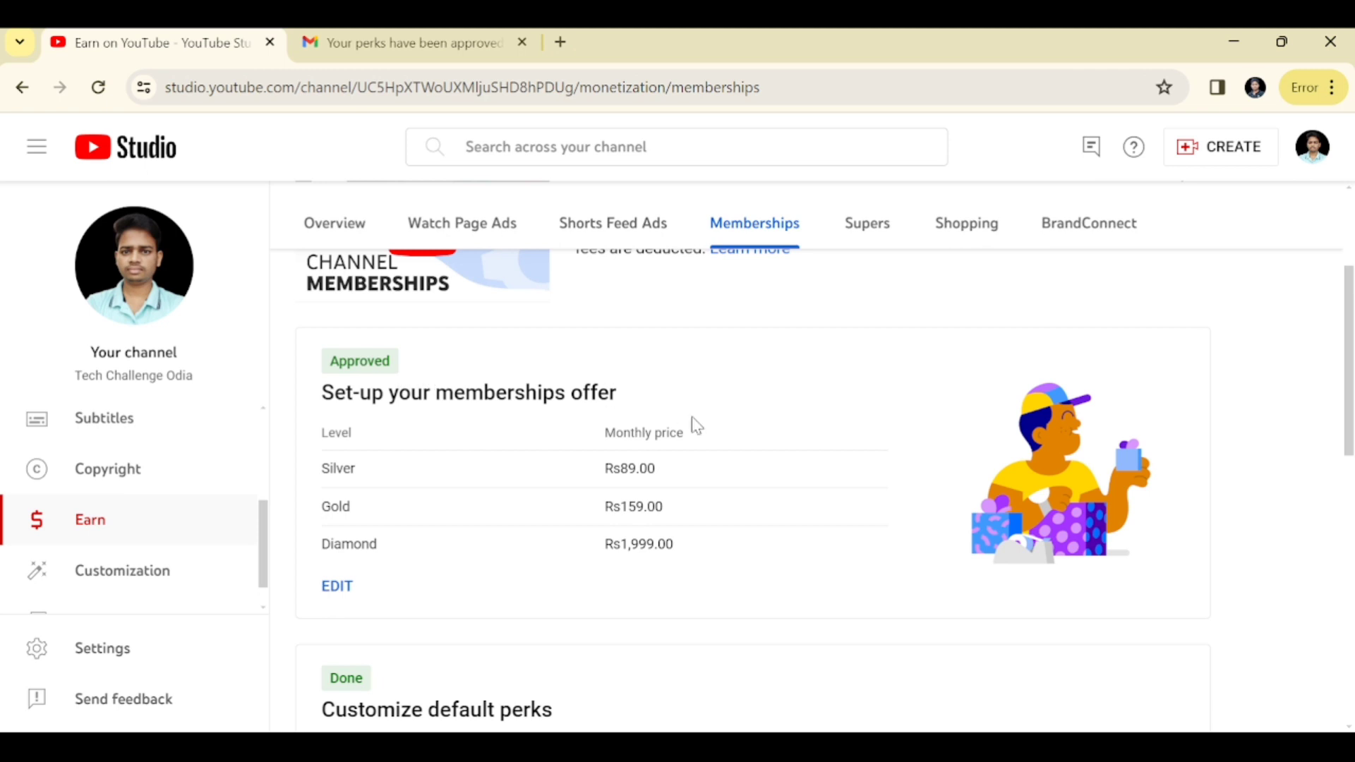
Step: Switch to Gmail and read YouTube's message about the approval of the membership perks
{"action": "left_click", "coordinate": [410, 42]}
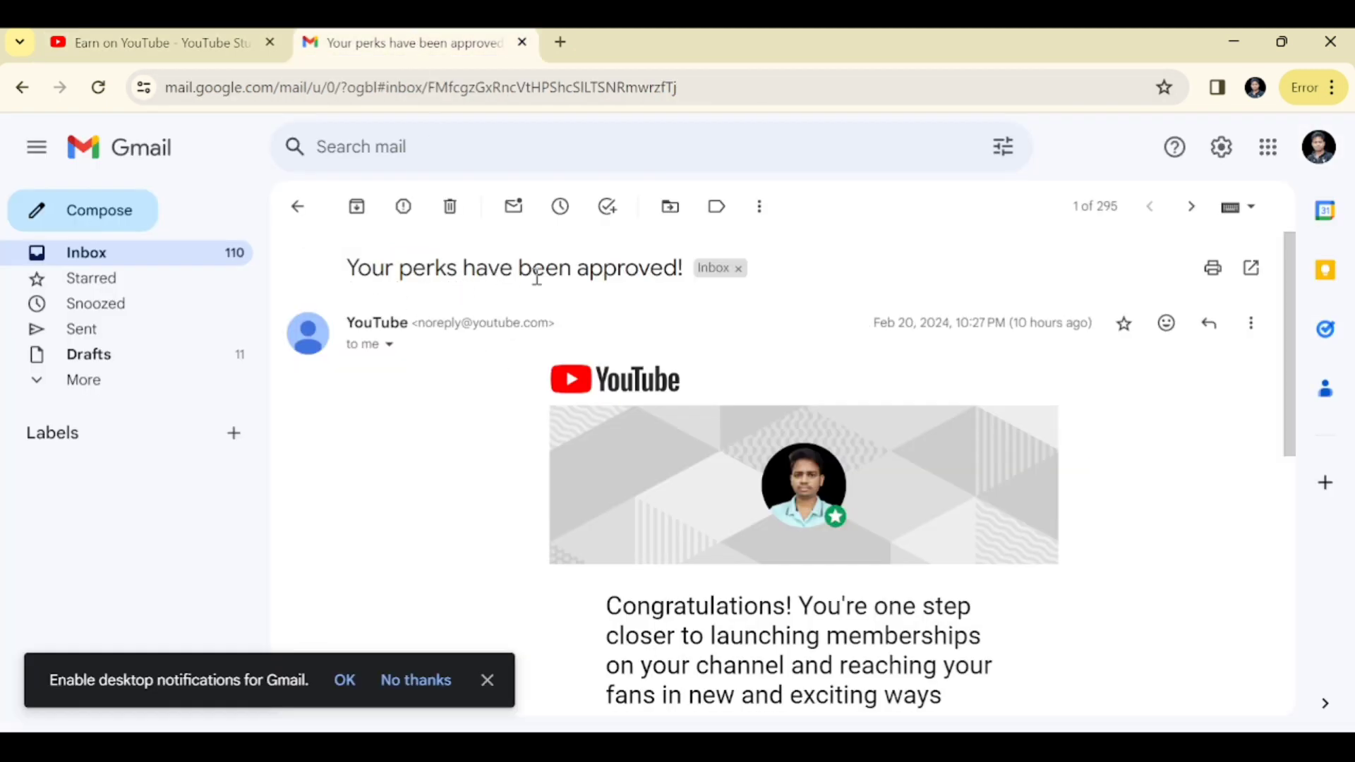
{"action": "scroll", "coordinate": [732, 514], "scroll_direction": "down", "scroll_amount": 3}
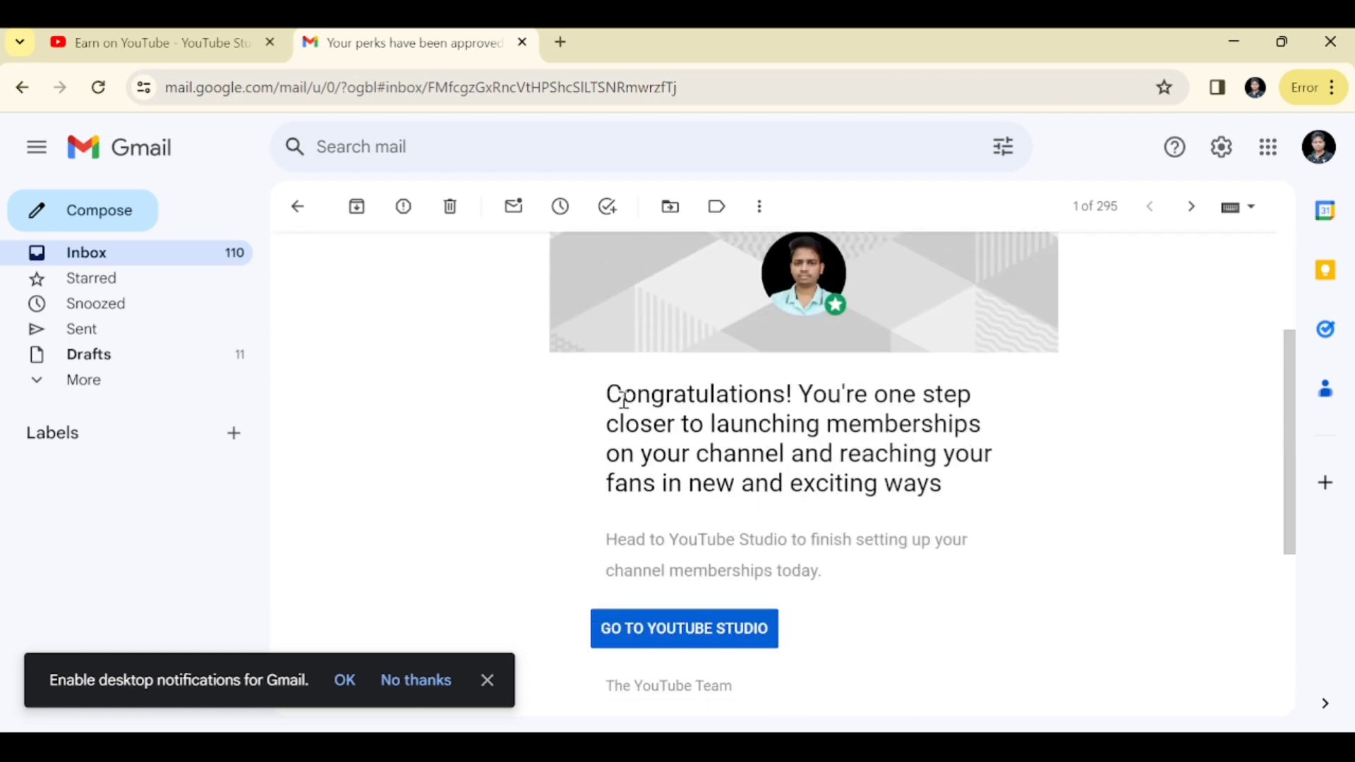
{"action": "scroll", "coordinate": [666, 438], "scroll_direction": "up", "scroll_amount": 5}
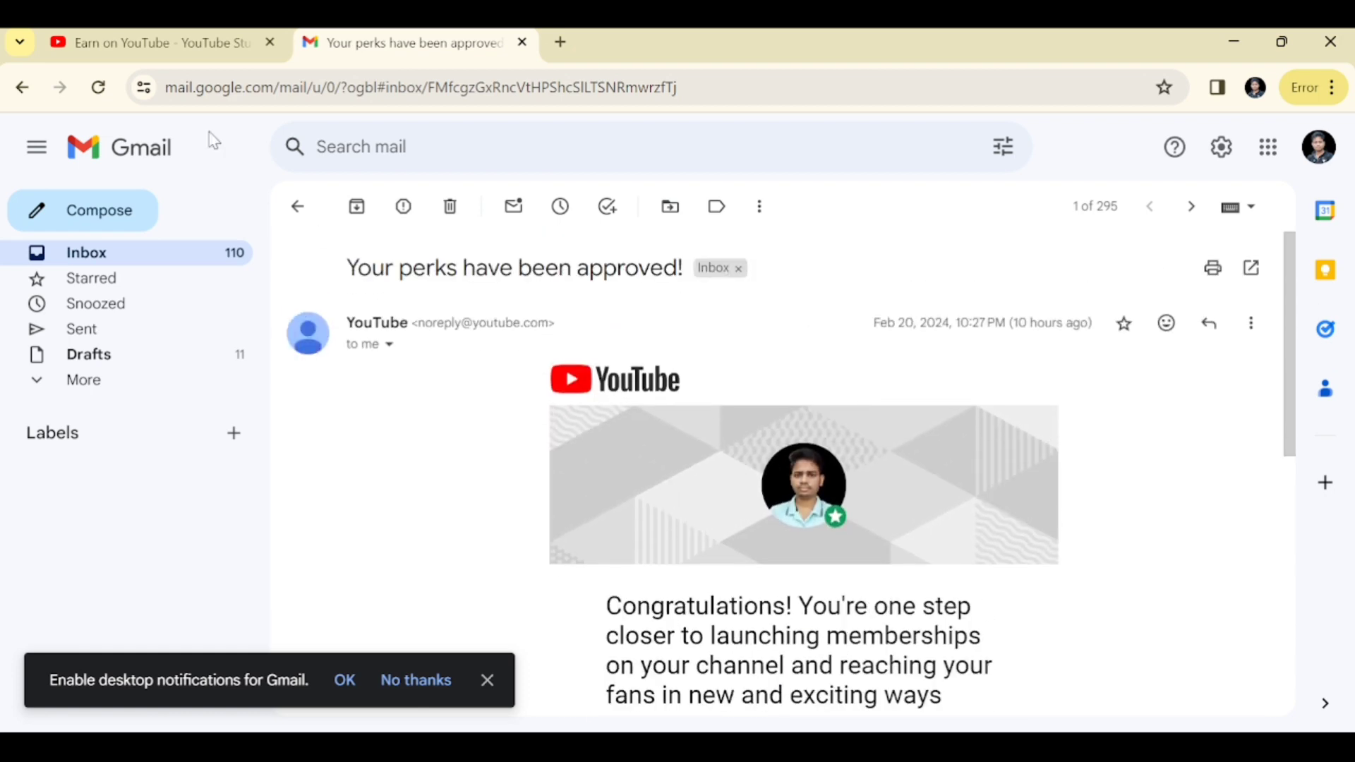
Step: Return to YouTube Studio, turn on channel memberships and confirm the activation
{"action": "left_click", "coordinate": [179, 43]}
{"action": "scroll", "coordinate": [876, 535], "scroll_direction": "up", "scroll_amount": 3}
{"action": "scroll", "coordinate": [1185, 434], "scroll_direction": "up", "scroll_amount": 1}
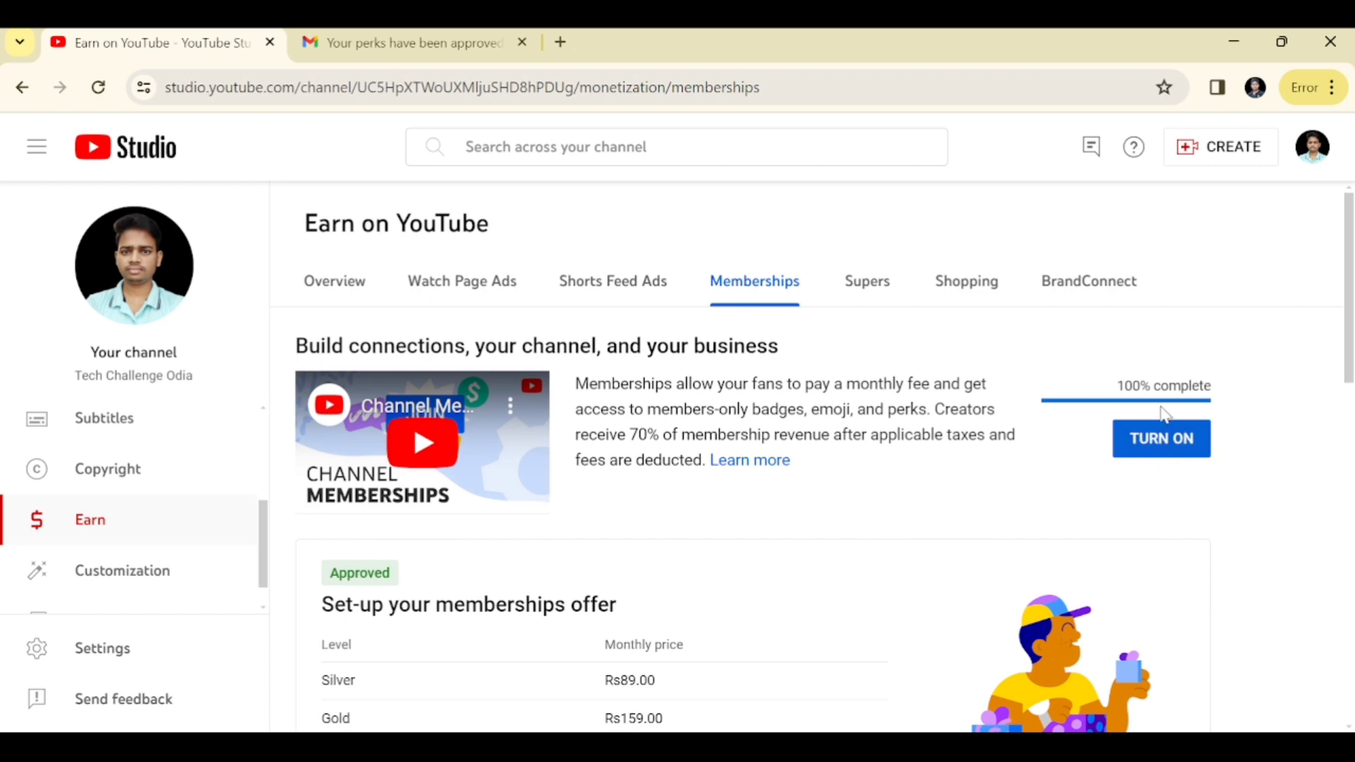
{"action": "left_click", "coordinate": [1165, 447]}
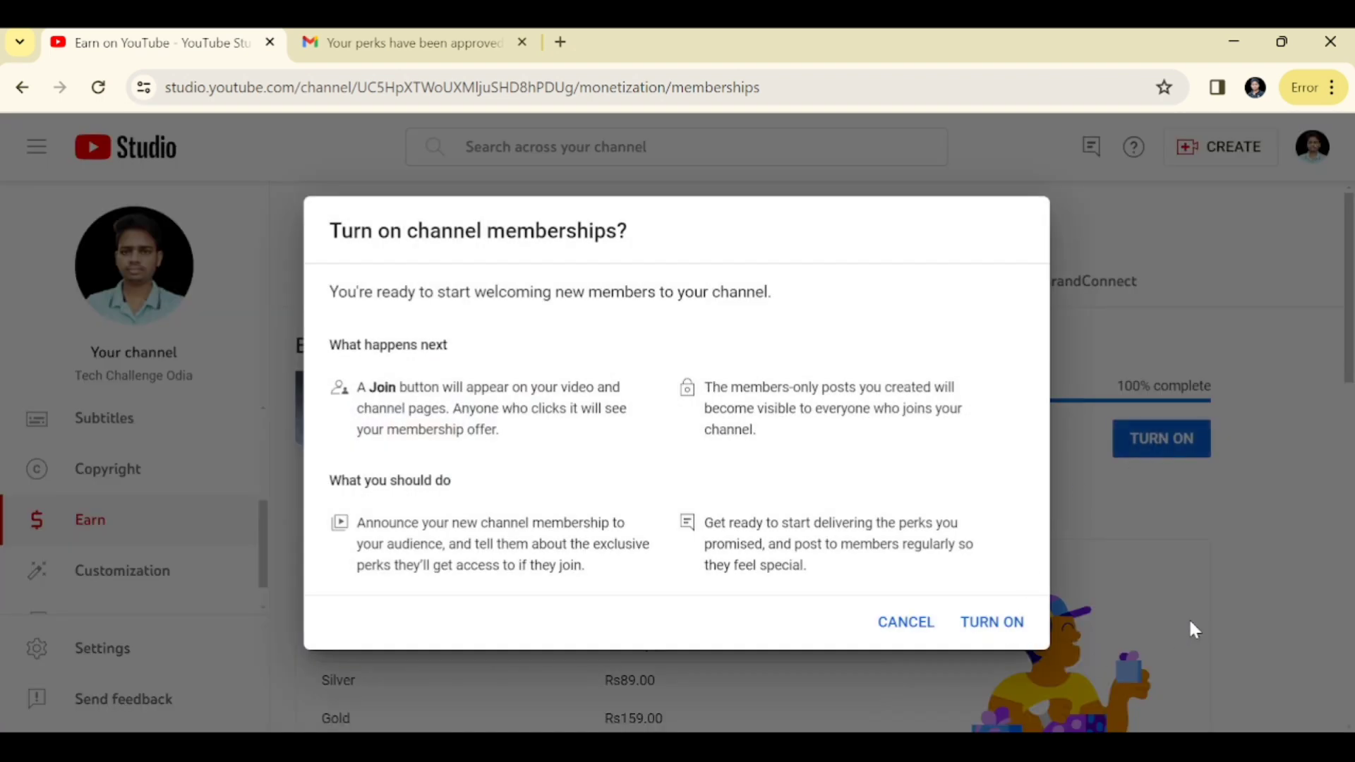
{"action": "left_click", "coordinate": [998, 621]}
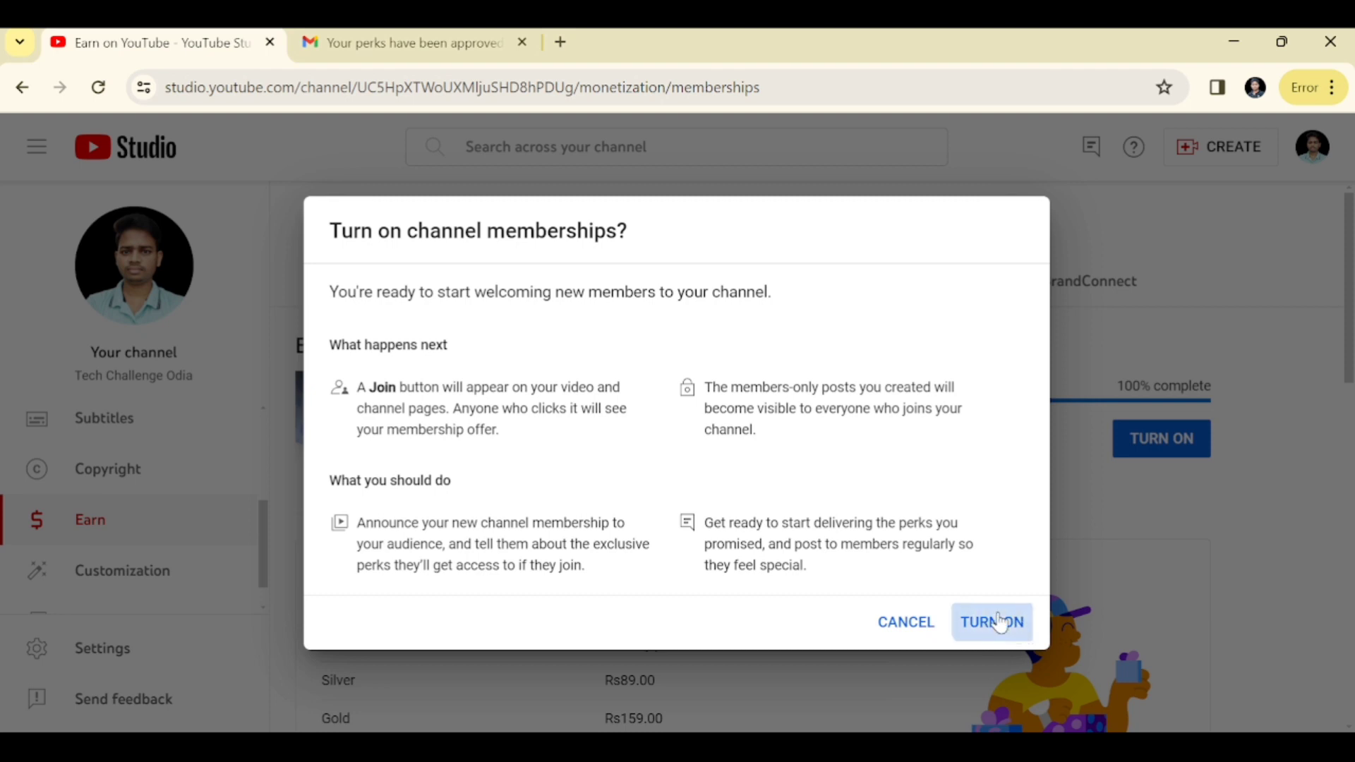